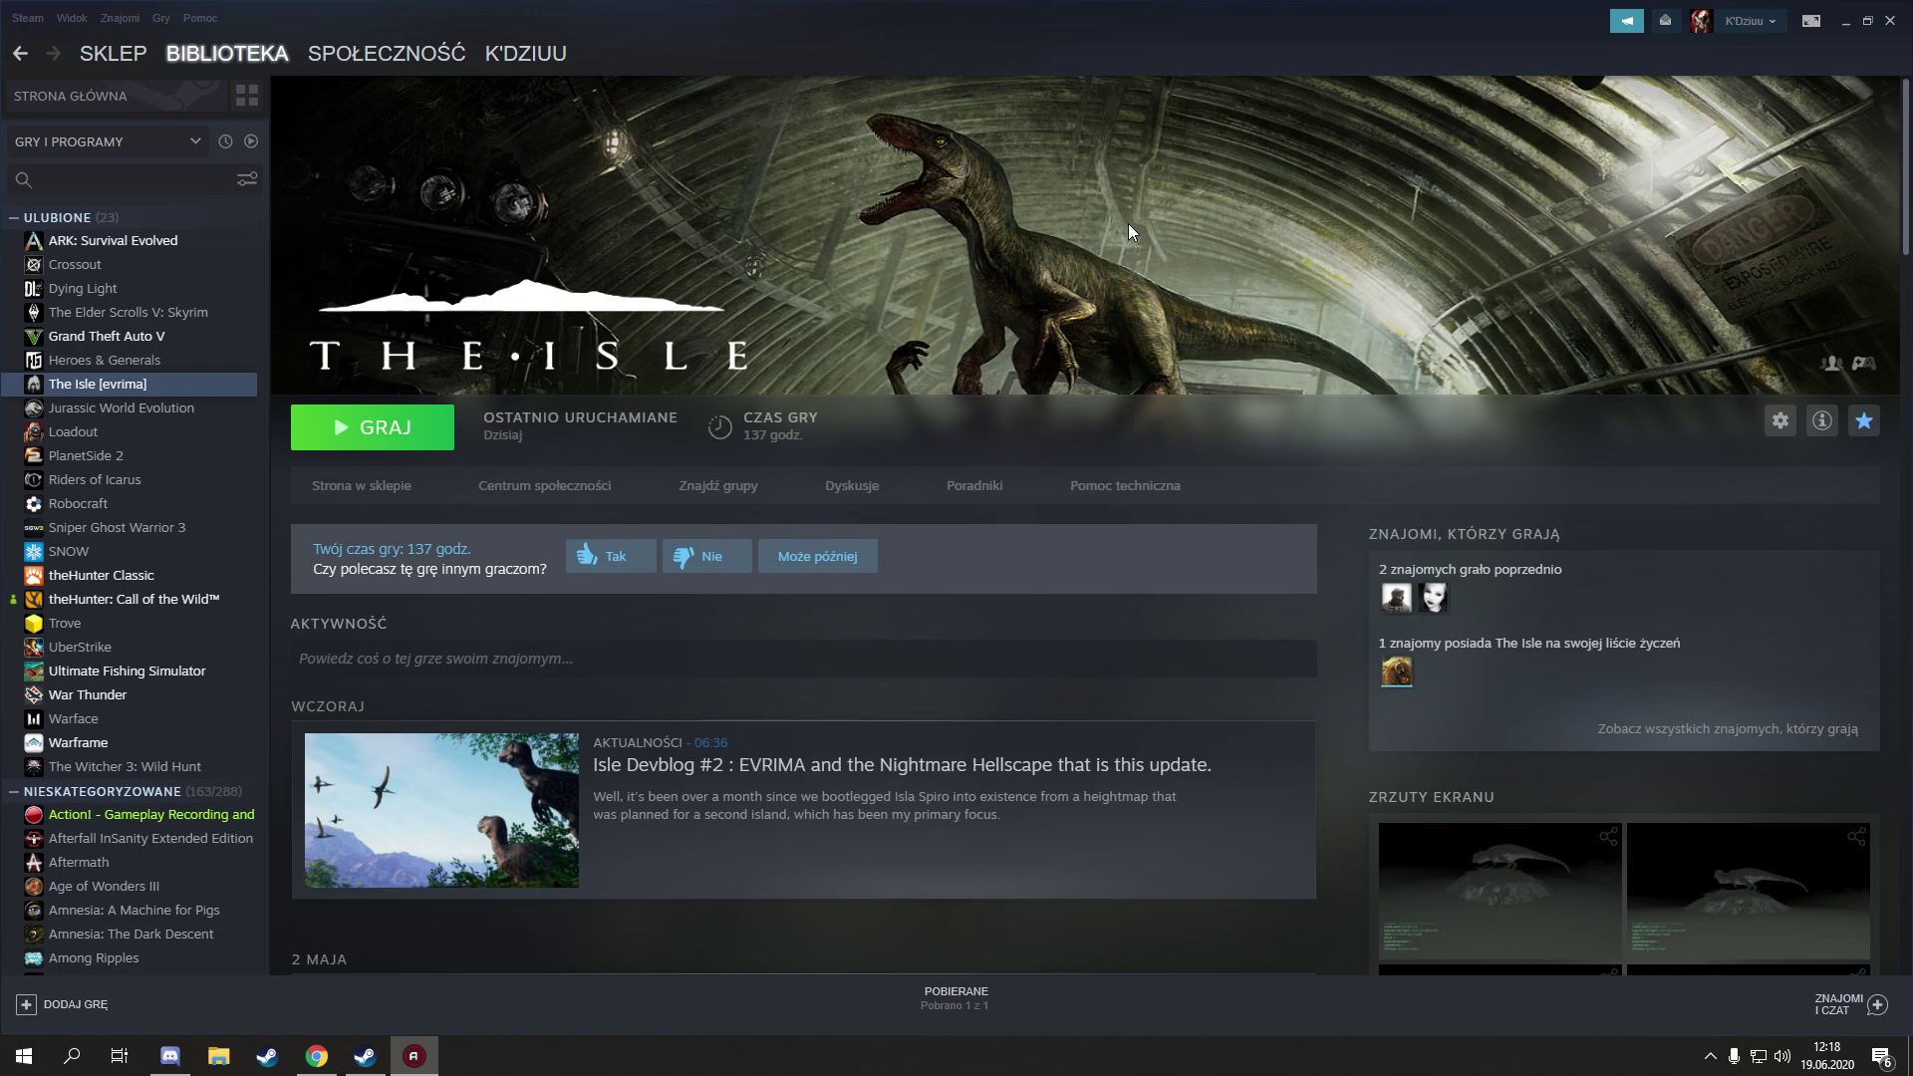
# Drag The Isle's Steam library window down out of the way.
pyautogui.moveTo(1384, 17); pyautogui.dragTo(1345, 180)
# Hide Steam and maximize Discord on the vcruntime140_1-1.zip message in #pinned-troubleshooting.
pyautogui.click(1536, 241)
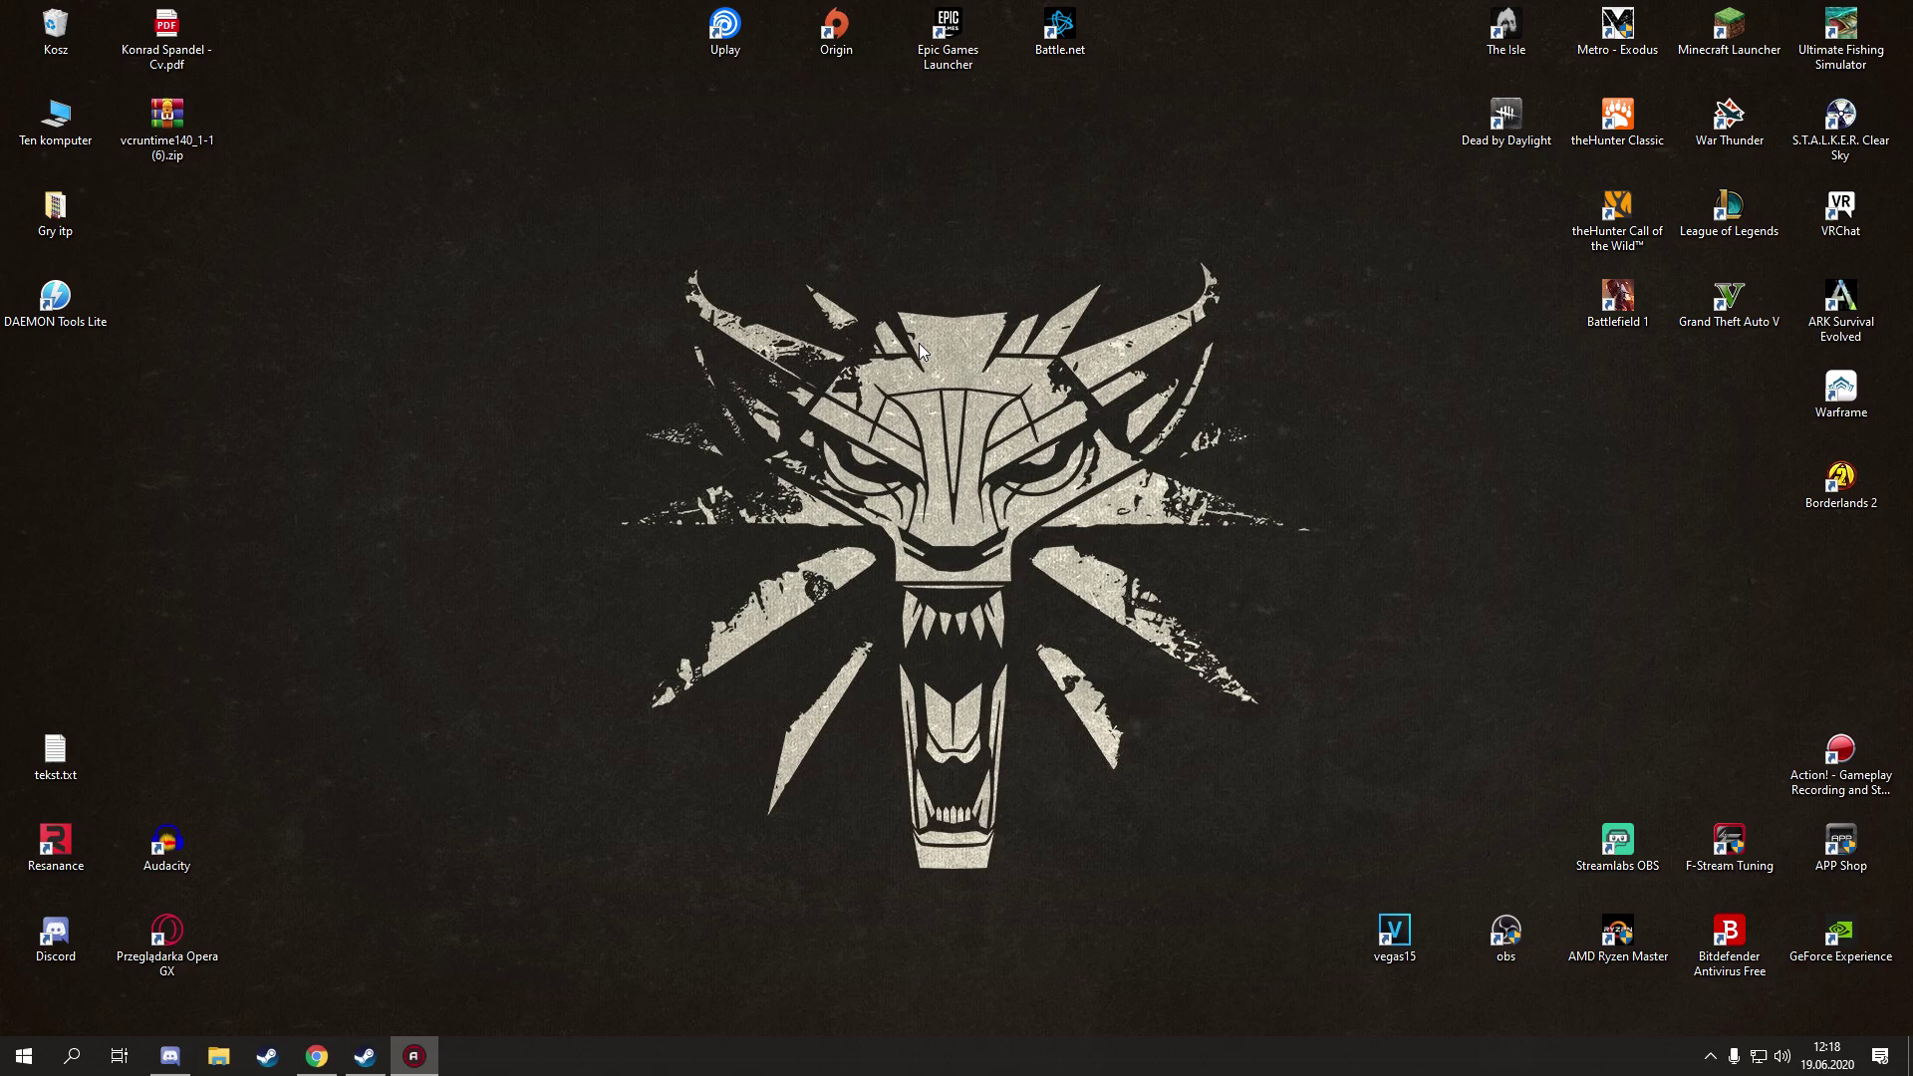
pyautogui.click(169, 1057)
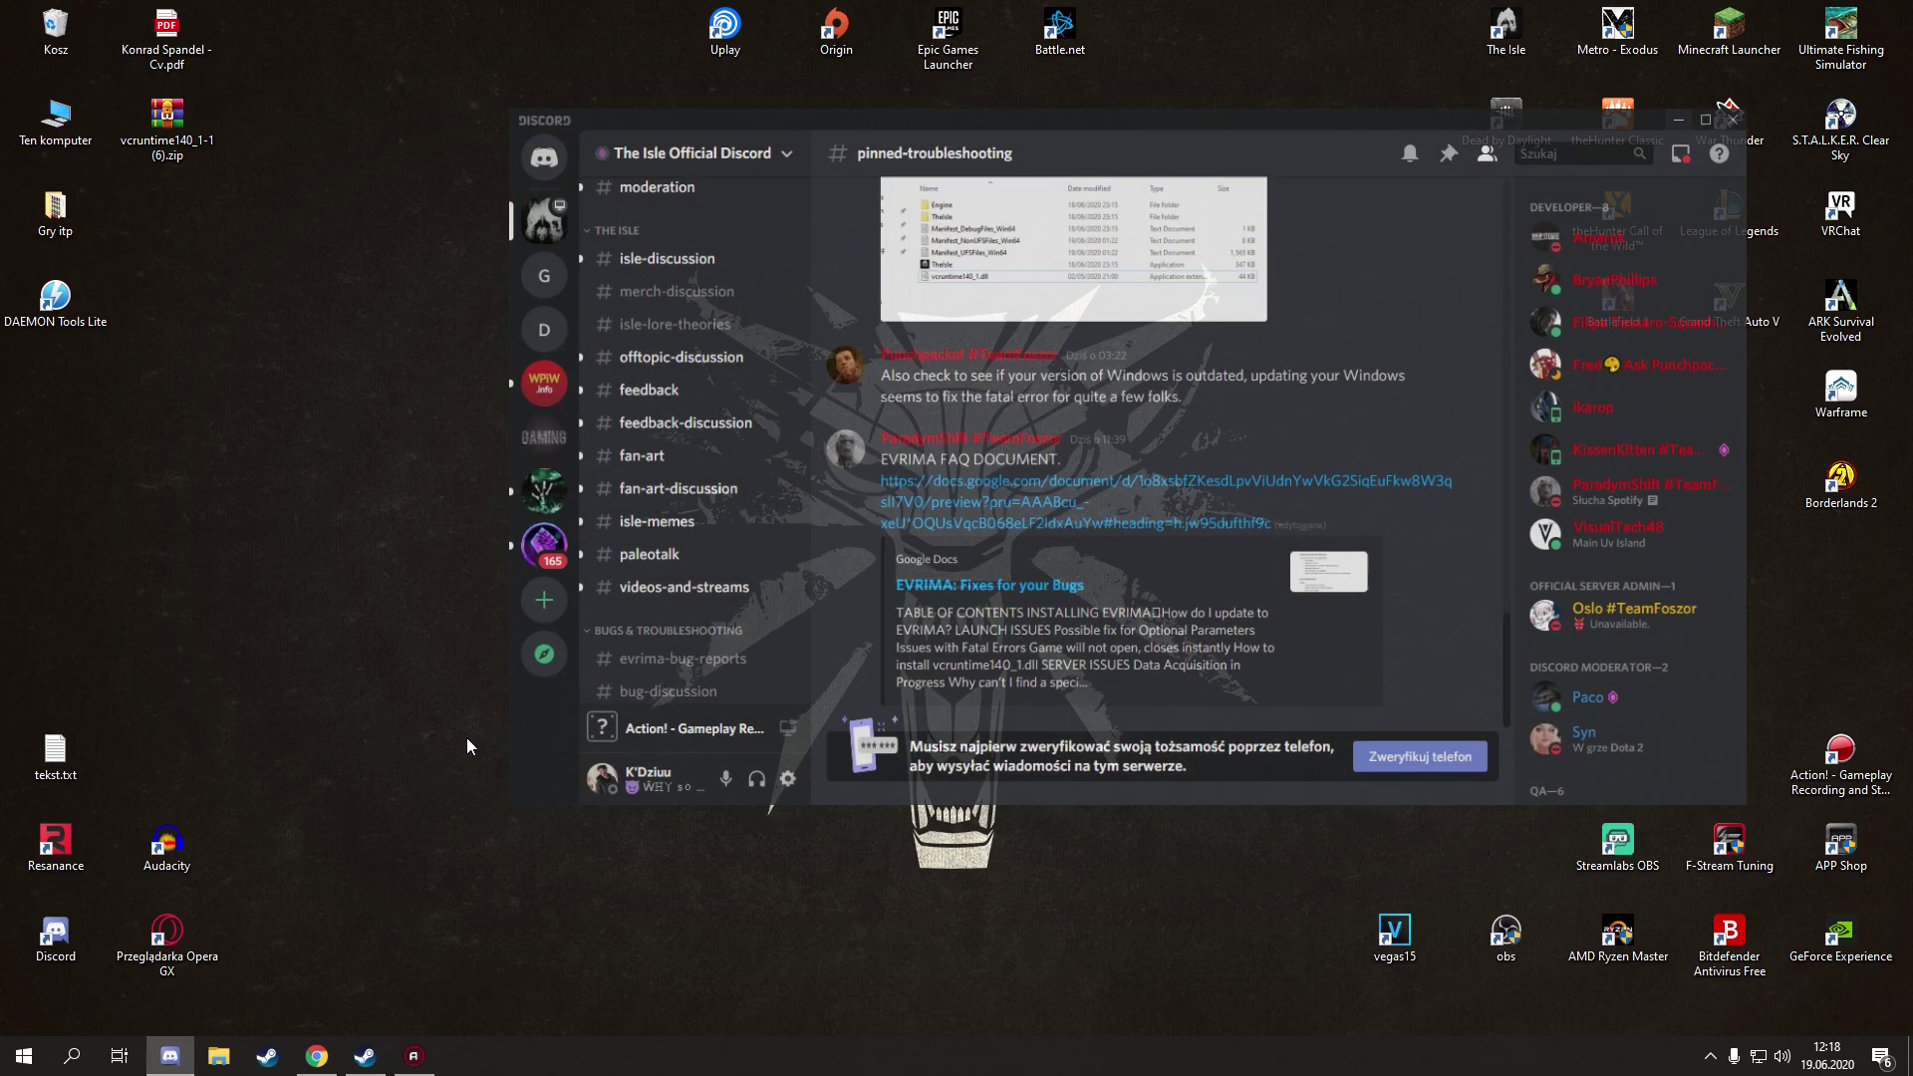
pyautogui.doubleClick(1191, 86)
pyautogui.scroll(5, 962, 483)
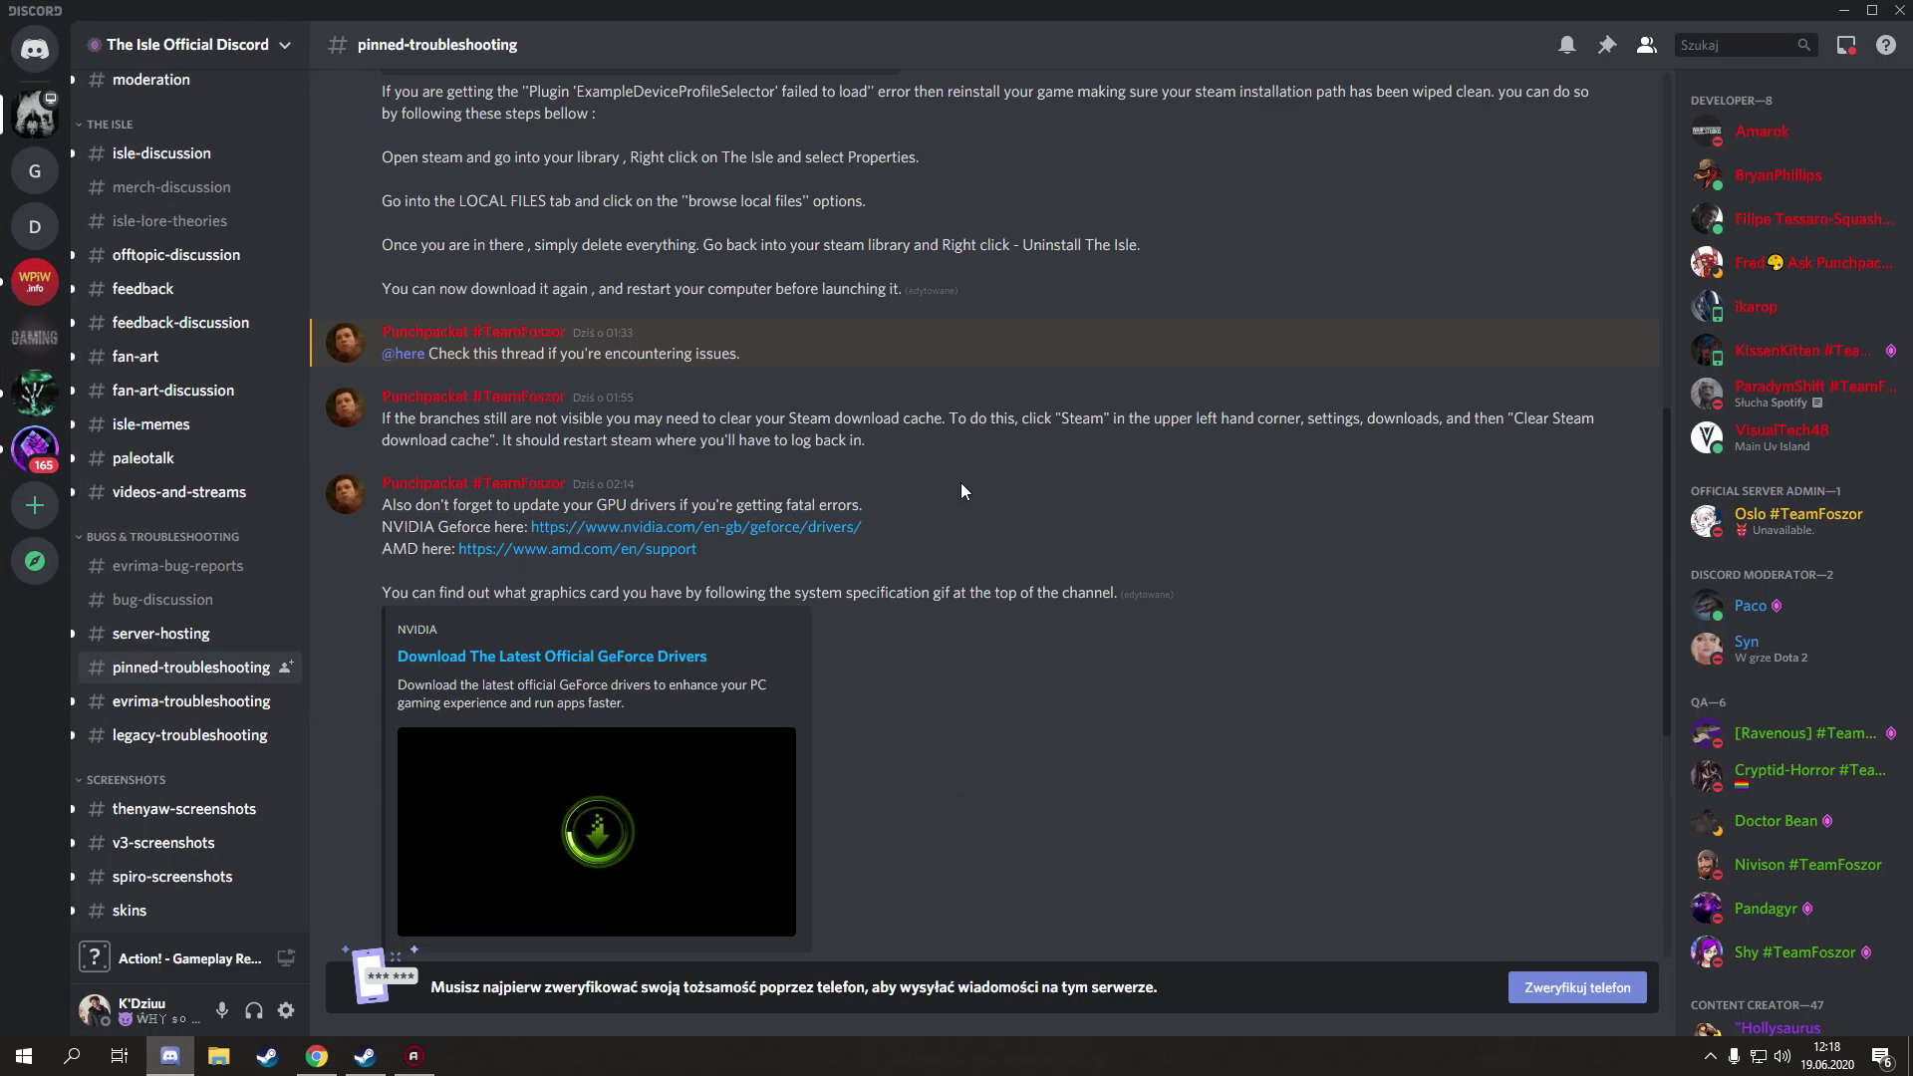
pyautogui.scroll(5, 426, 299)
pyautogui.scroll(3, 426, 216)
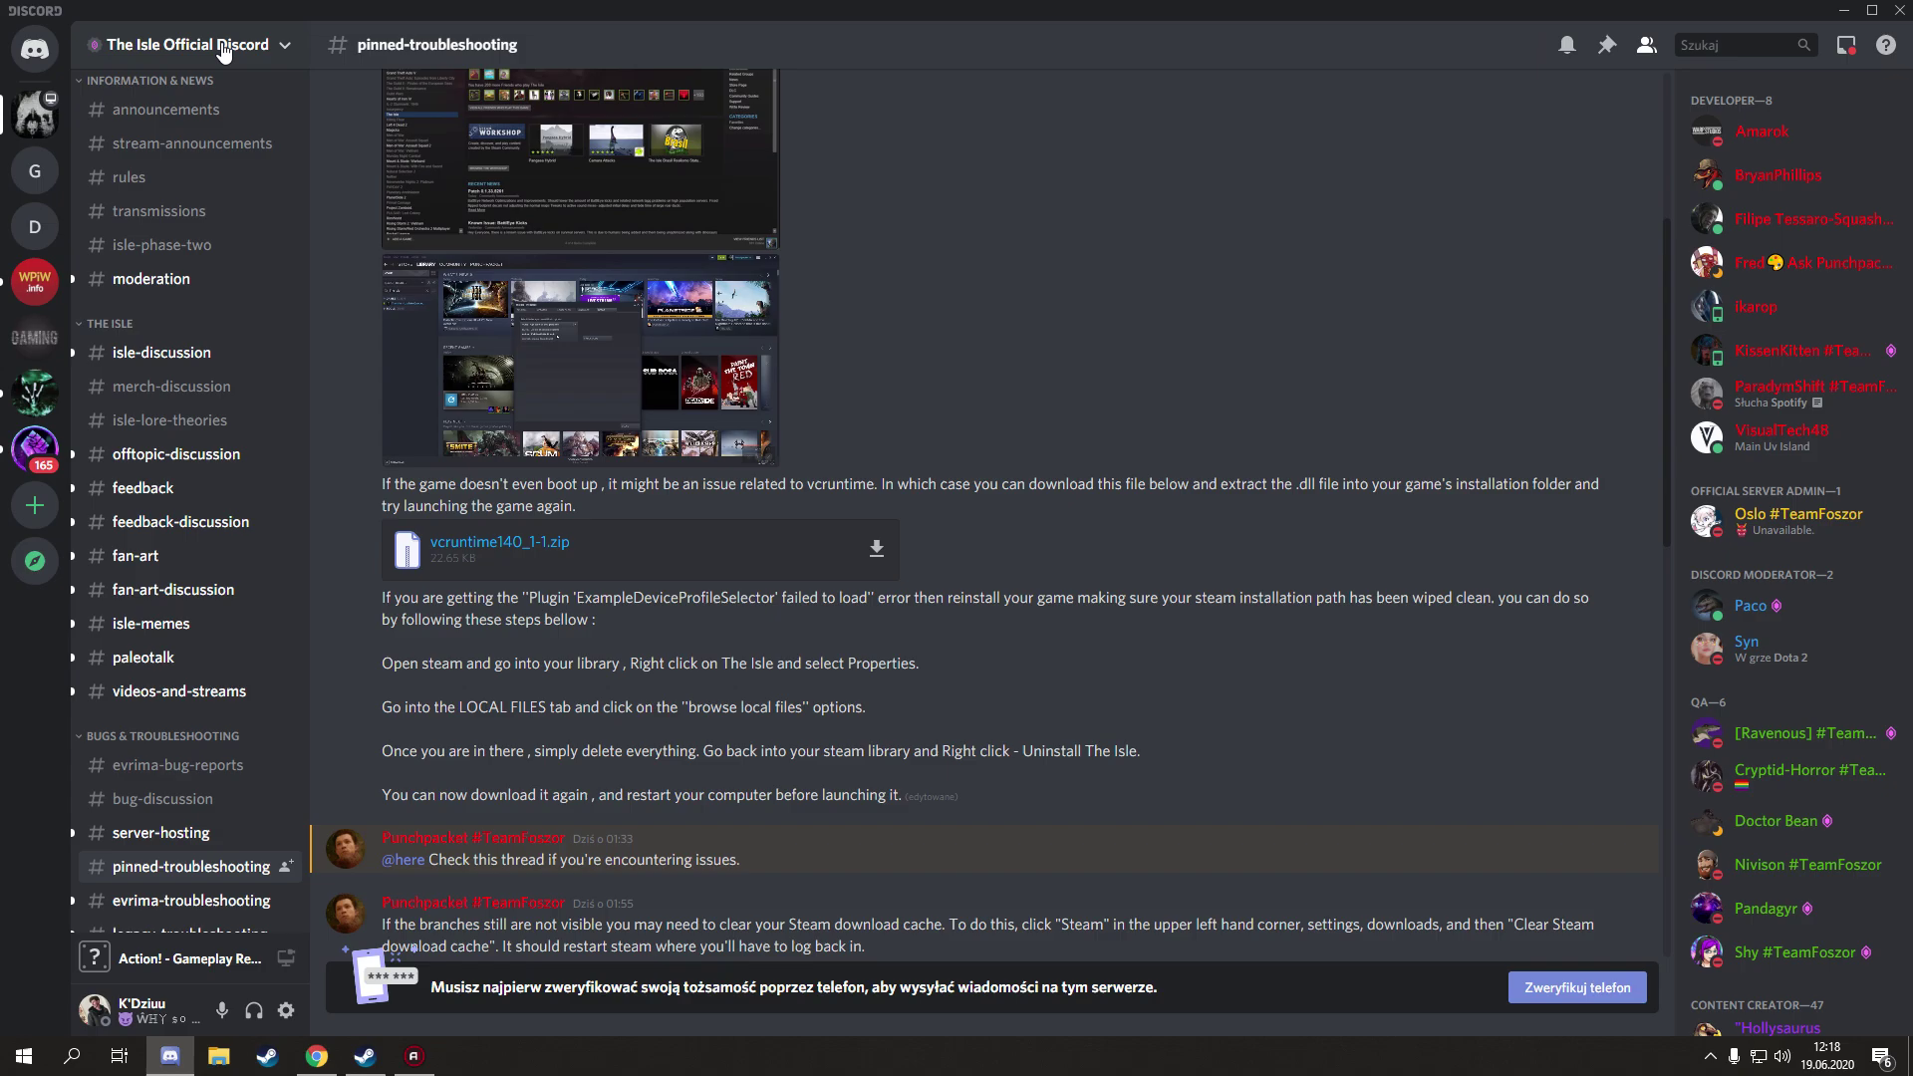
pyautogui.scroll(5, 859, 335)
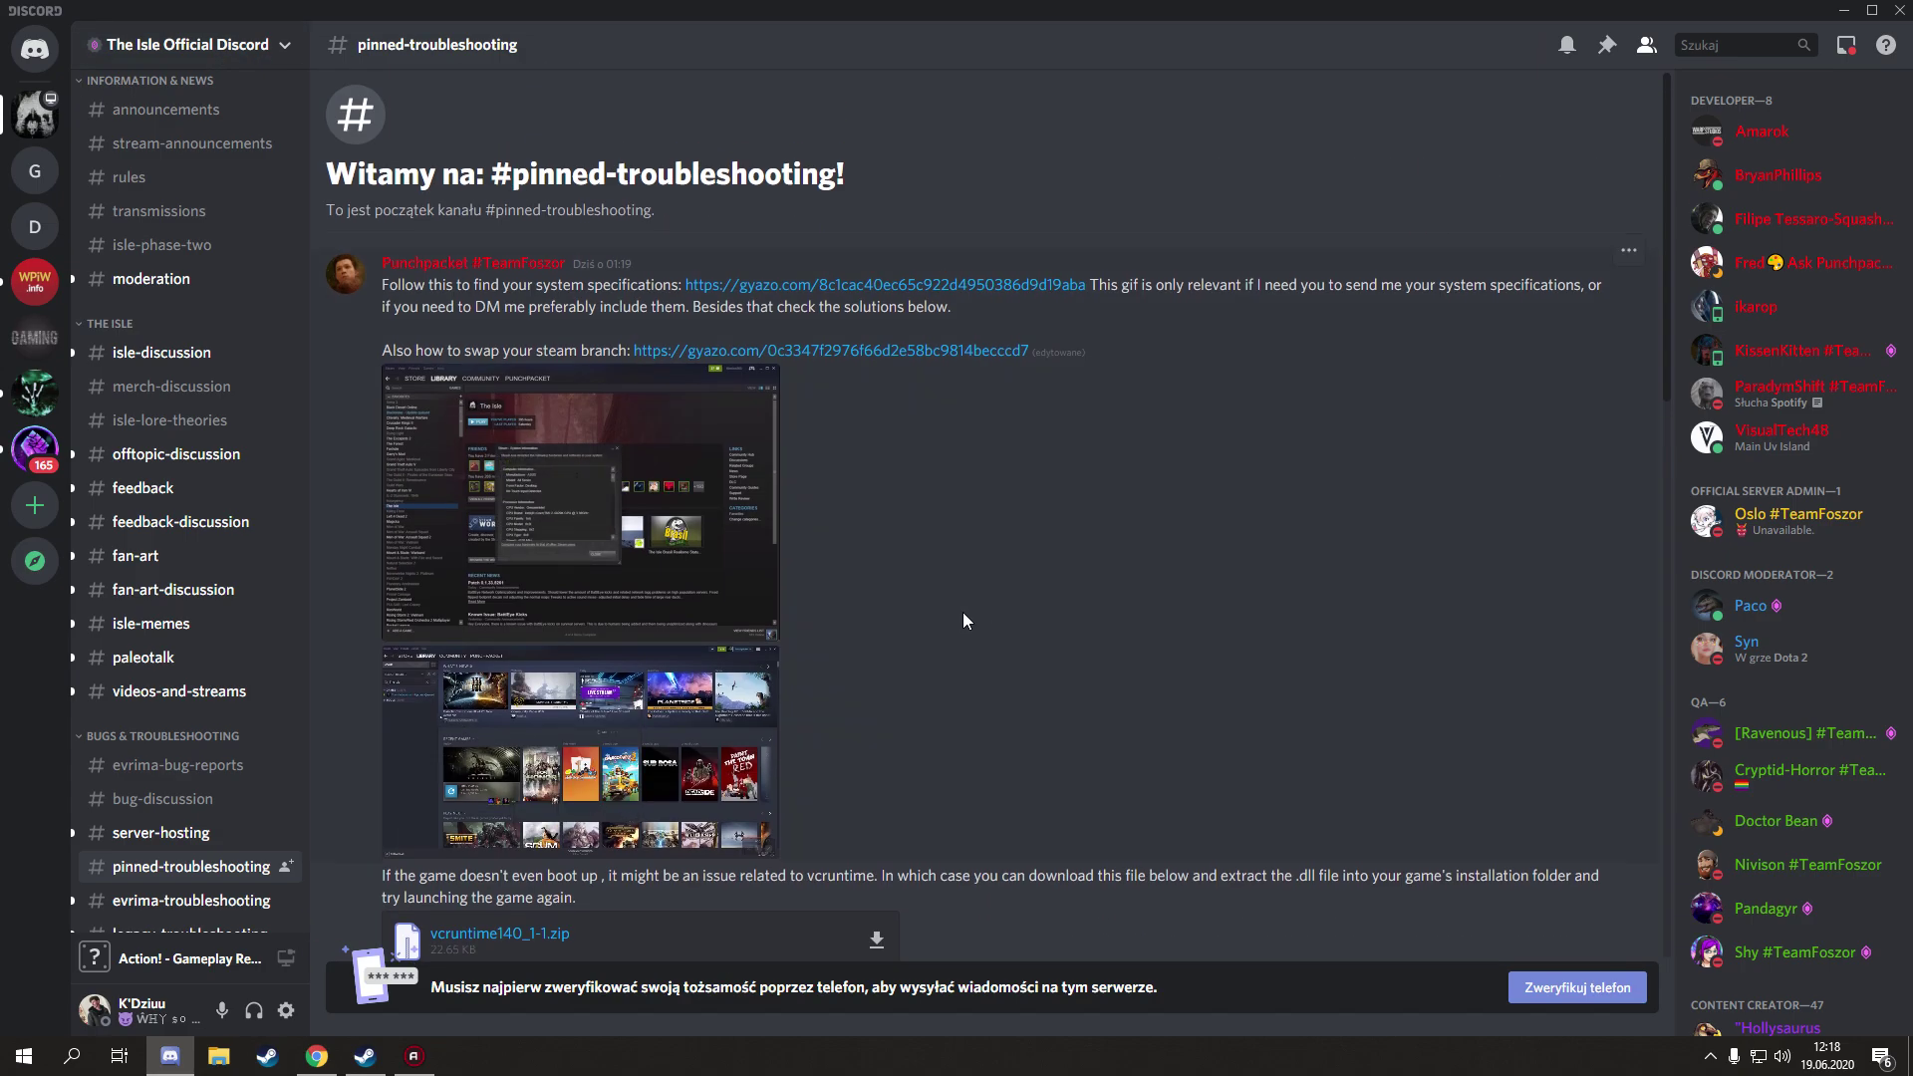
pyautogui.scroll(-3, 963, 611)
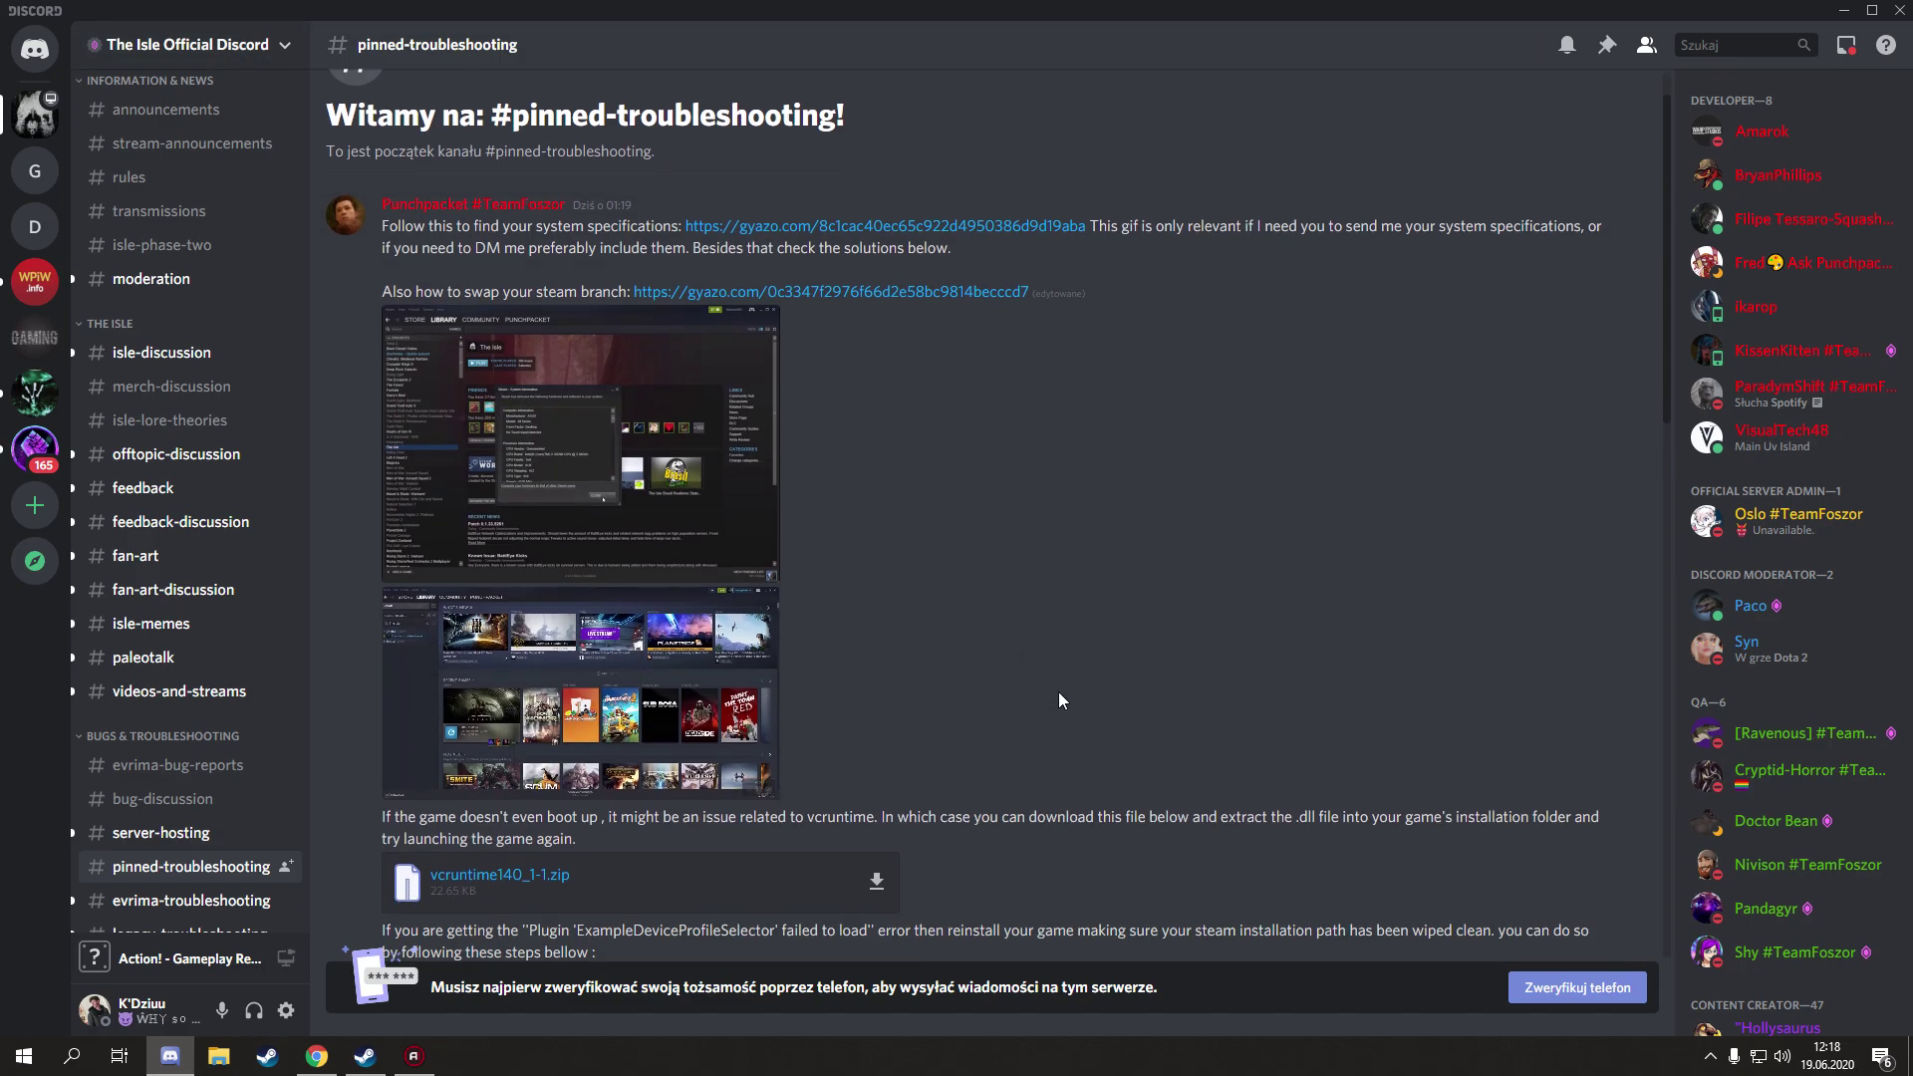
pyautogui.scroll(-5, 1060, 693)
pyautogui.scroll(-3, 1057, 692)
pyautogui.scroll(-3, 1015, 599)
pyautogui.scroll(3, 1108, 652)
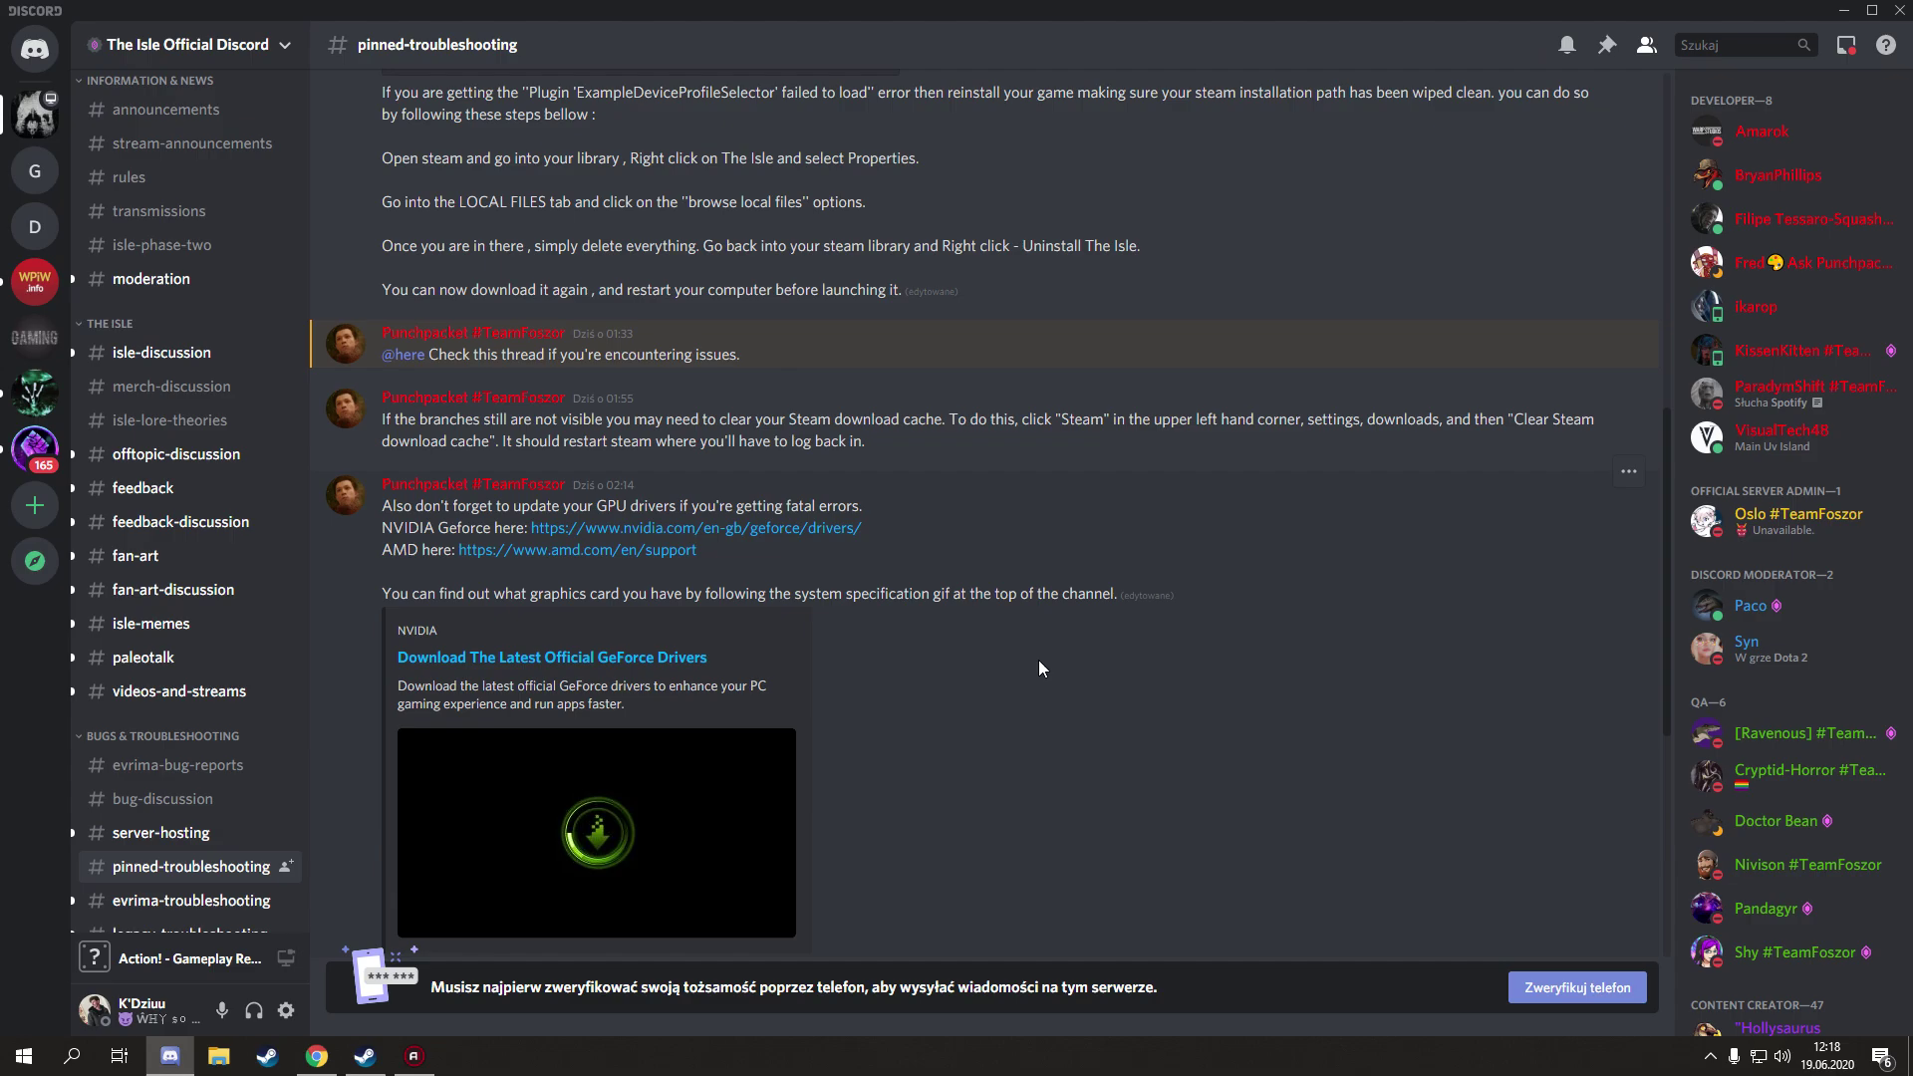
pyautogui.scroll(3, 1039, 660)
pyautogui.scroll(3, 1029, 630)
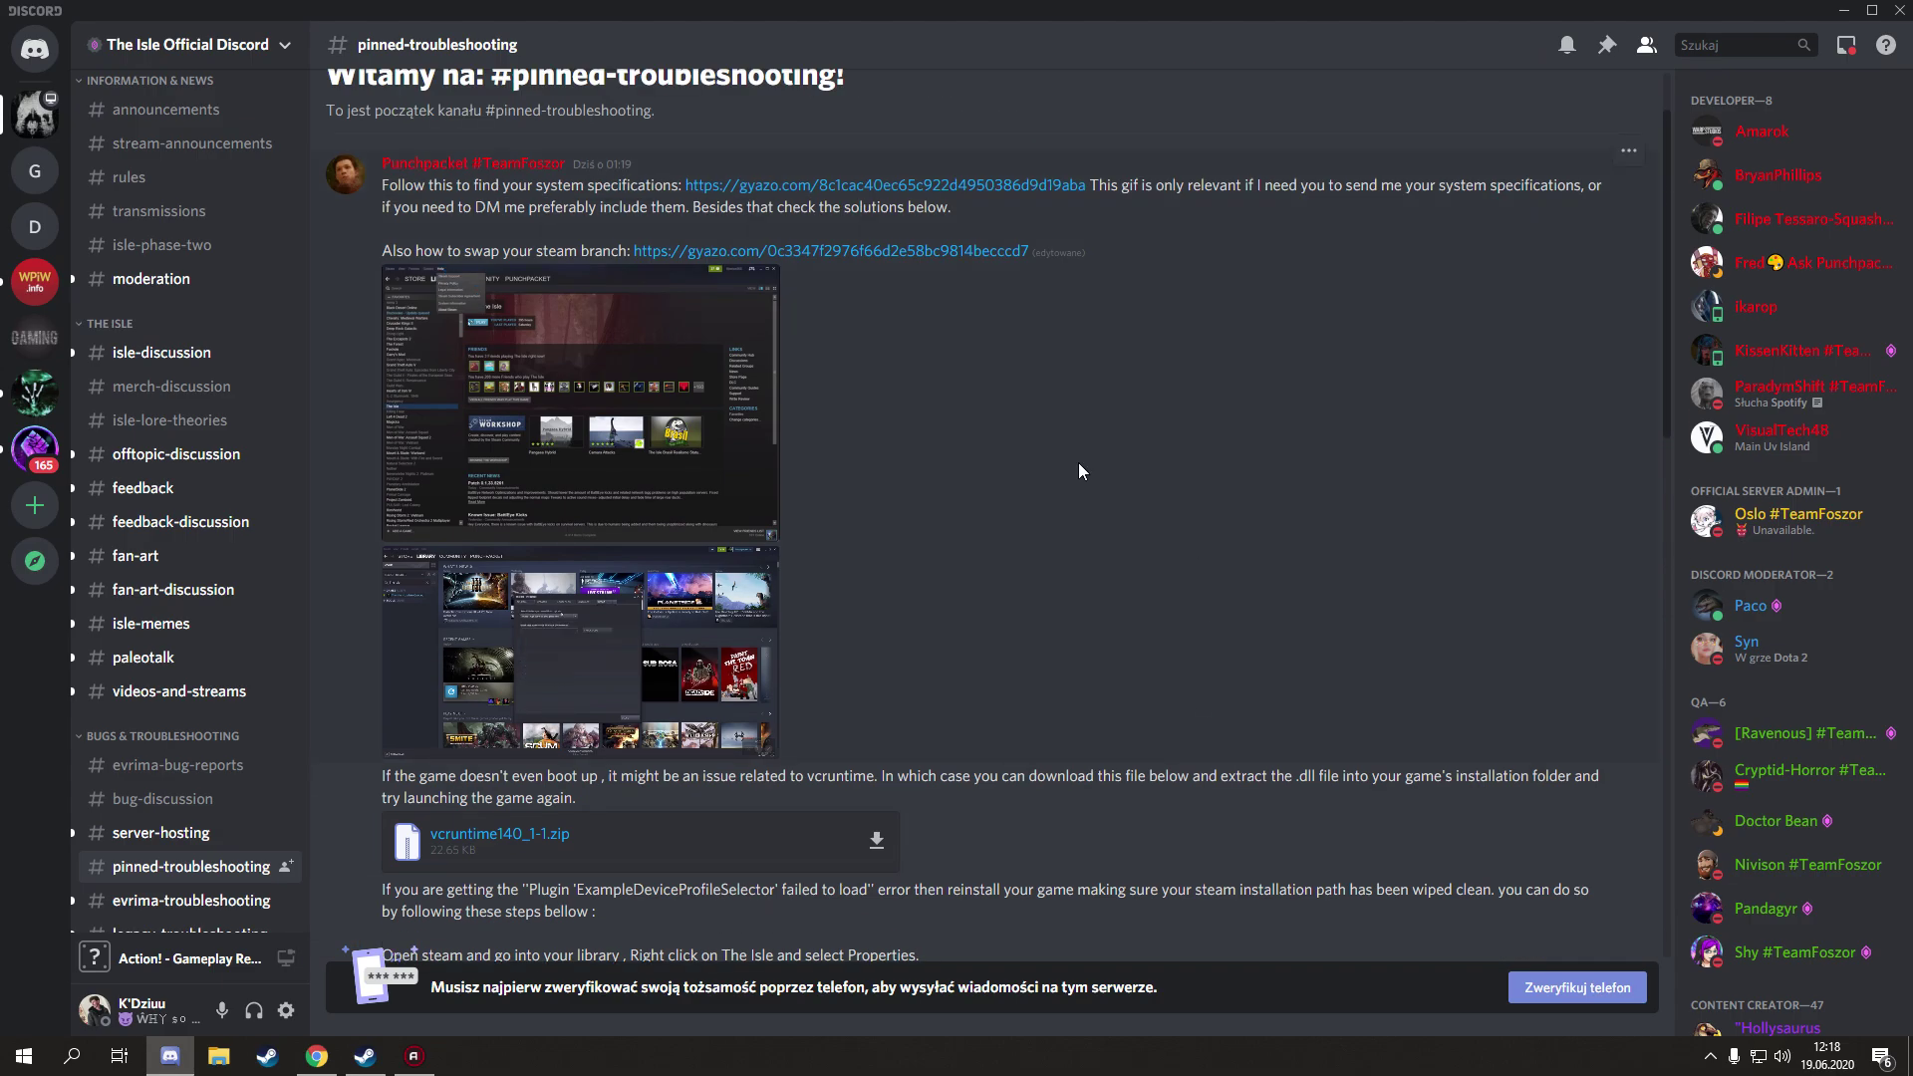
pyautogui.scroll(3, 1078, 461)
pyautogui.scroll(-4, 907, 708)
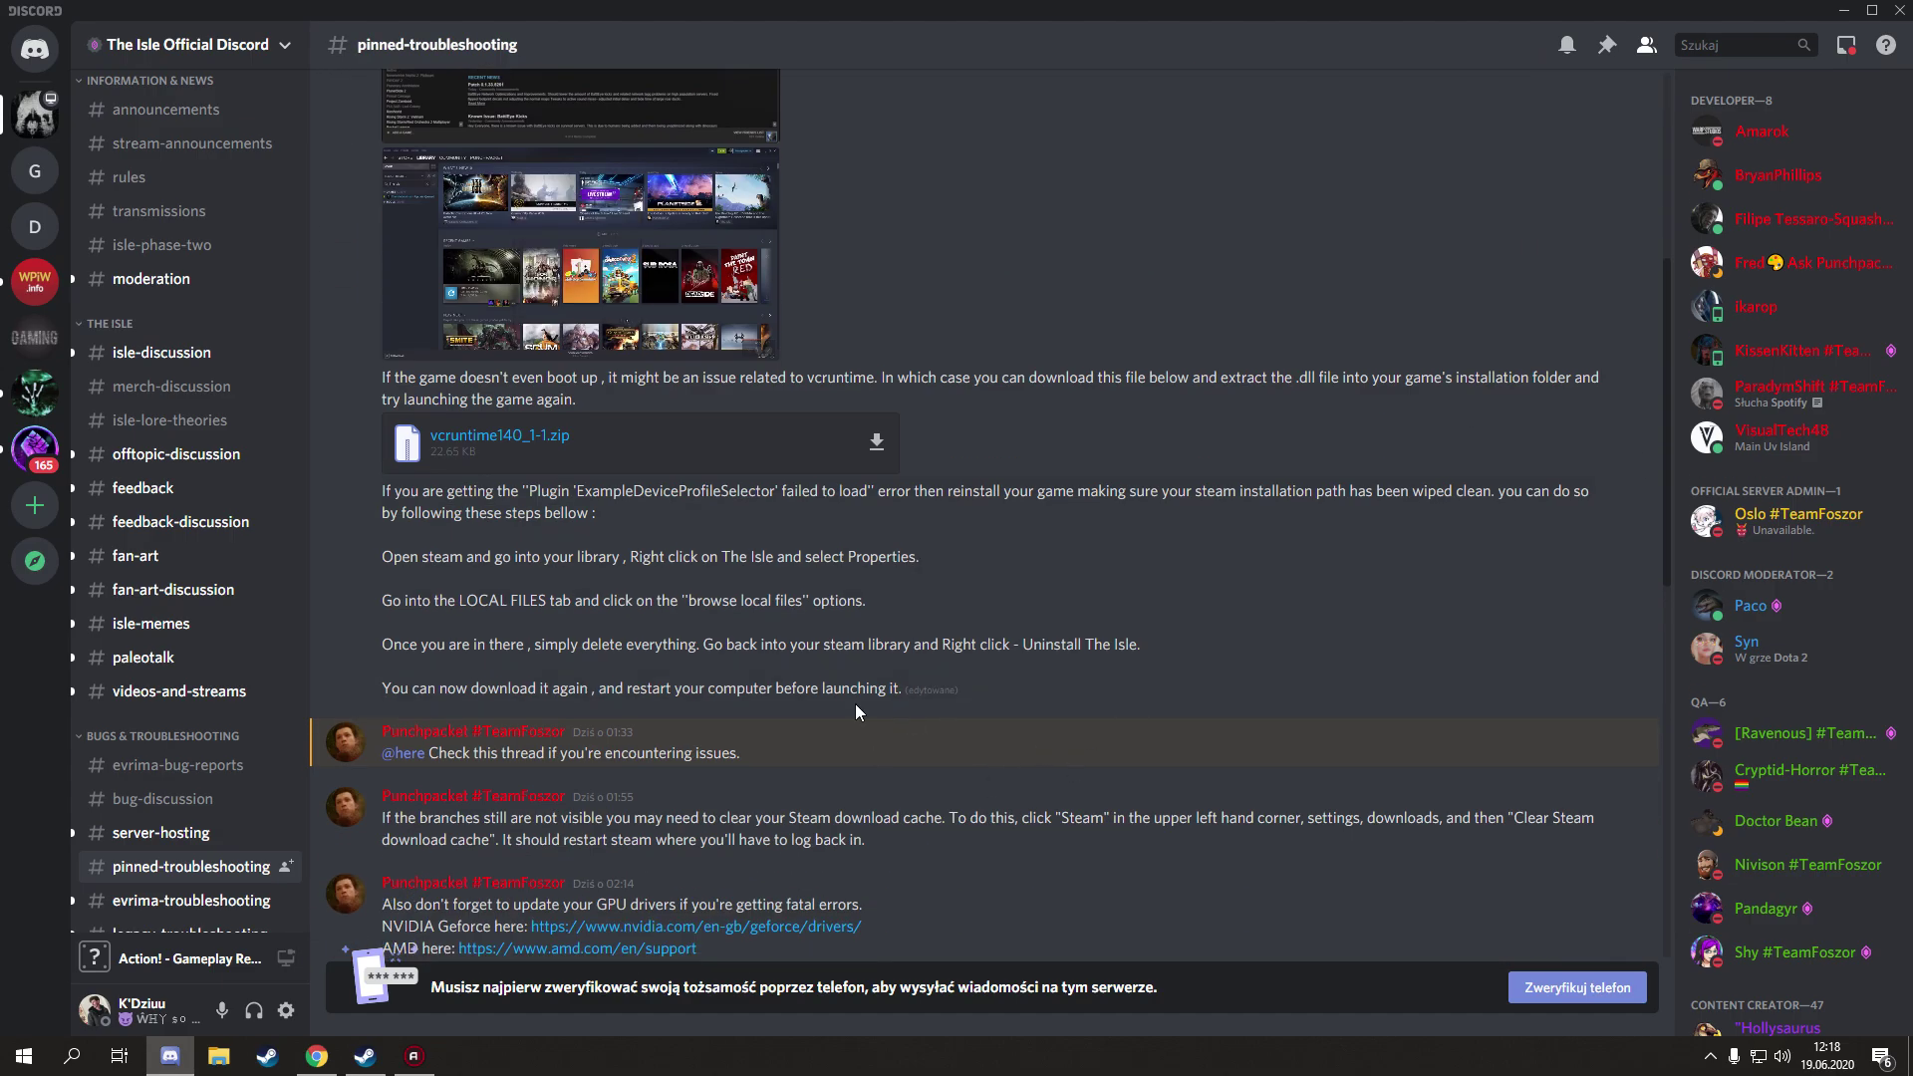
pyautogui.scroll(3, 1030, 573)
pyautogui.scroll(2, 1003, 614)
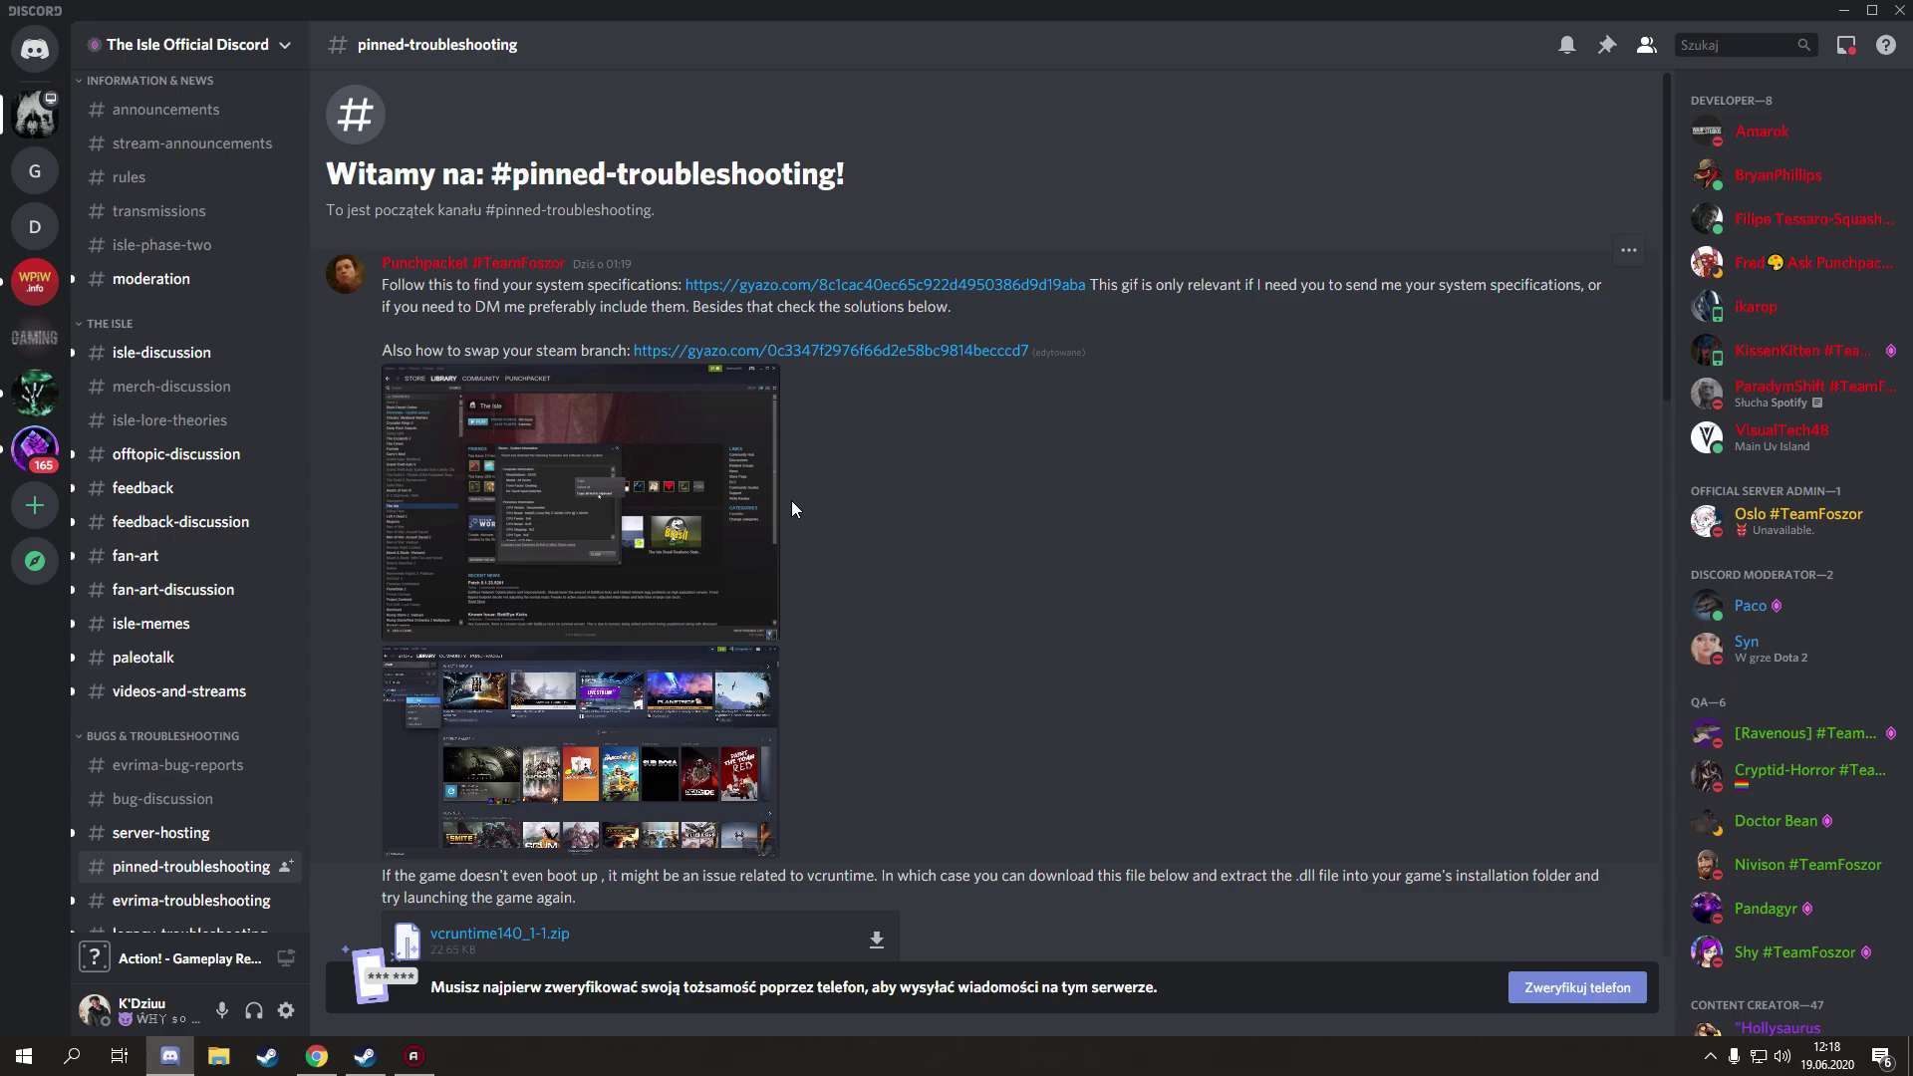
pyautogui.scroll(-4, 946, 729)
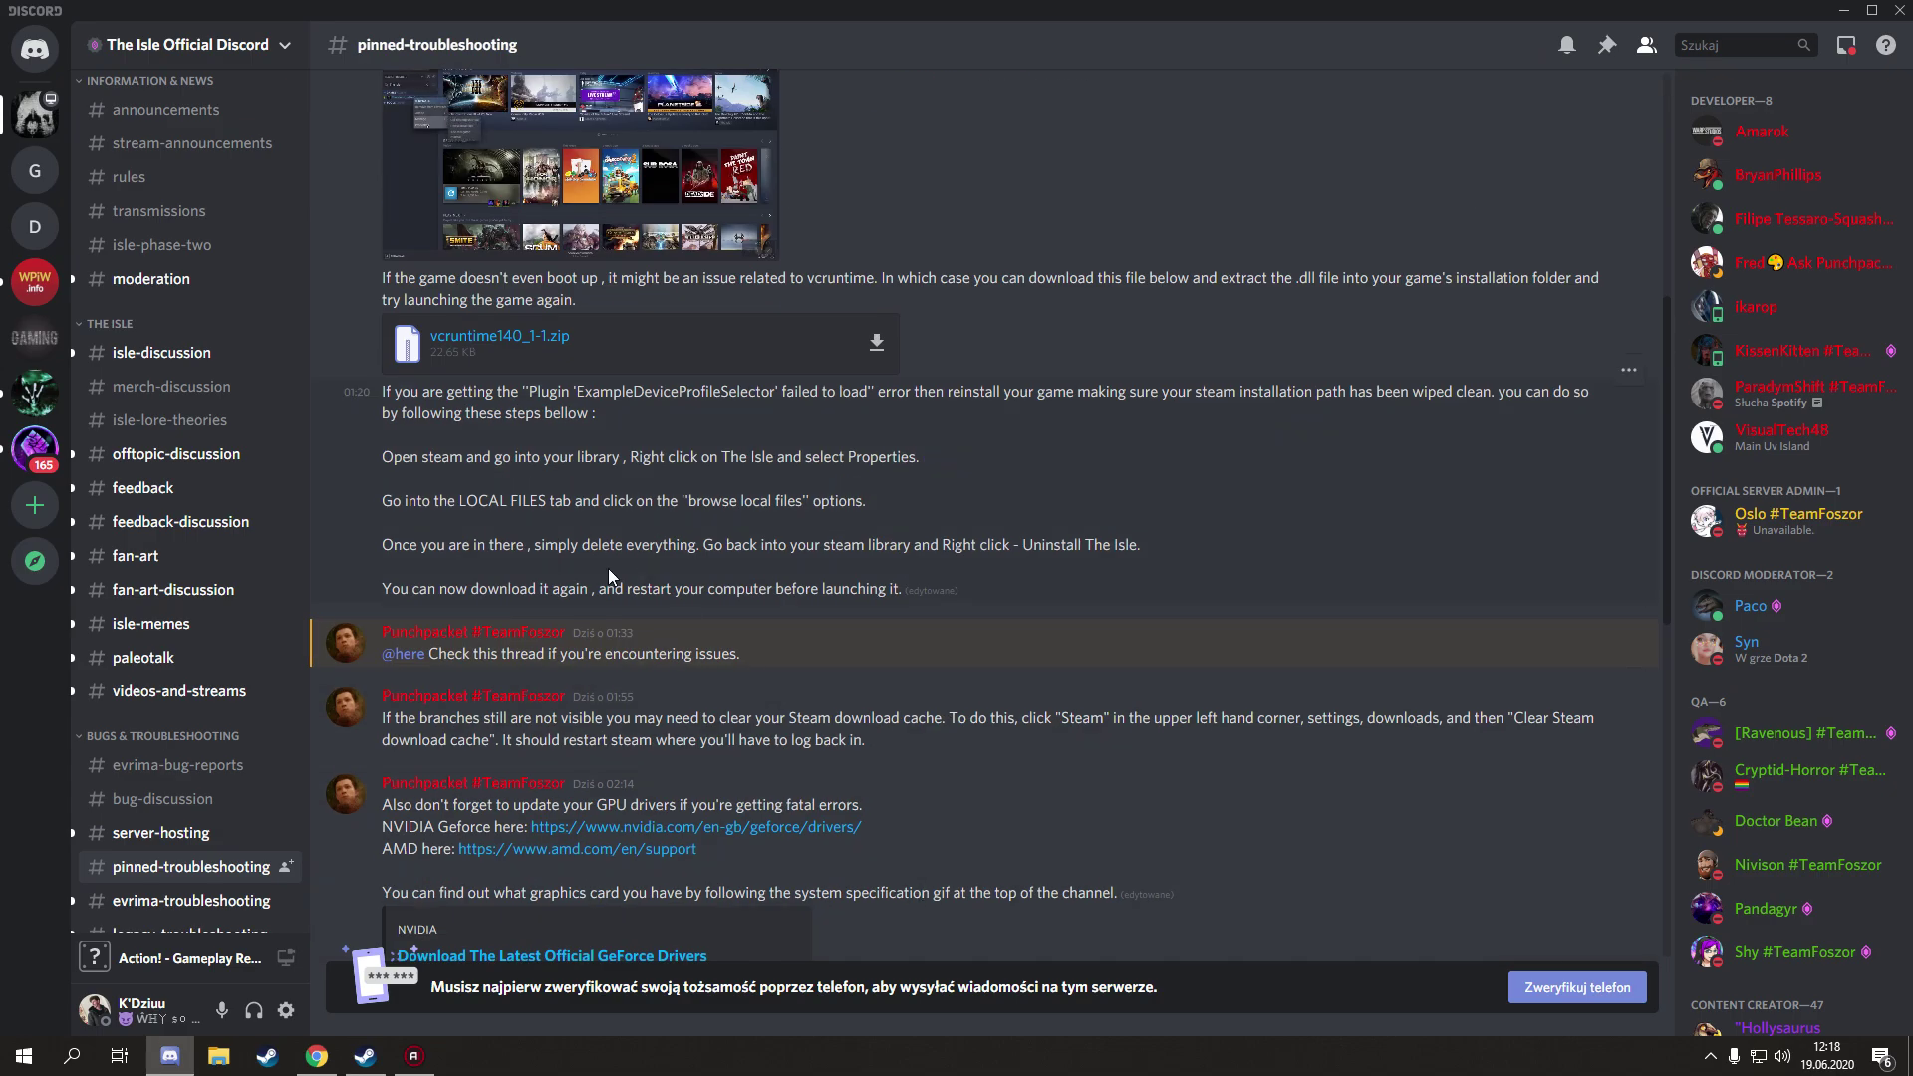
pyautogui.scroll(4, 608, 569)
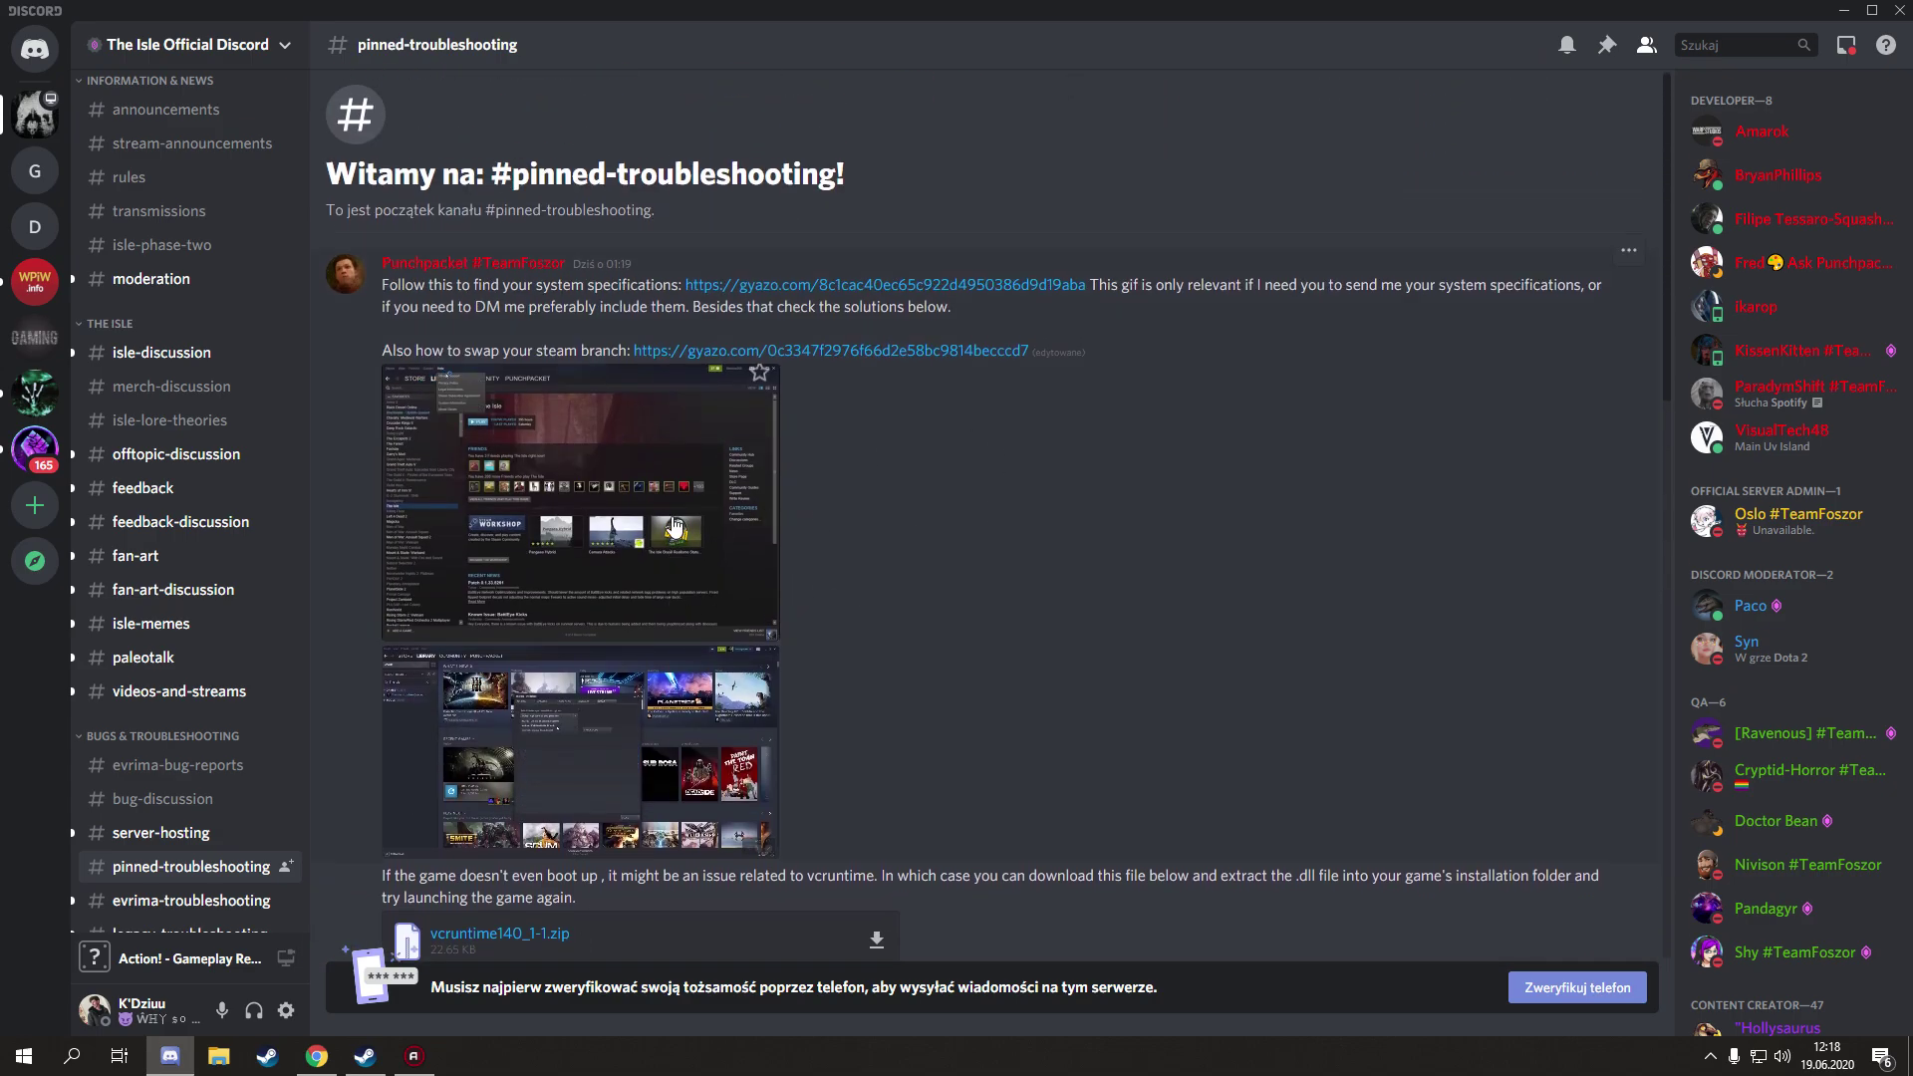
pyautogui.scroll(3, 156, 514)
pyautogui.scroll(-4, 195, 300)
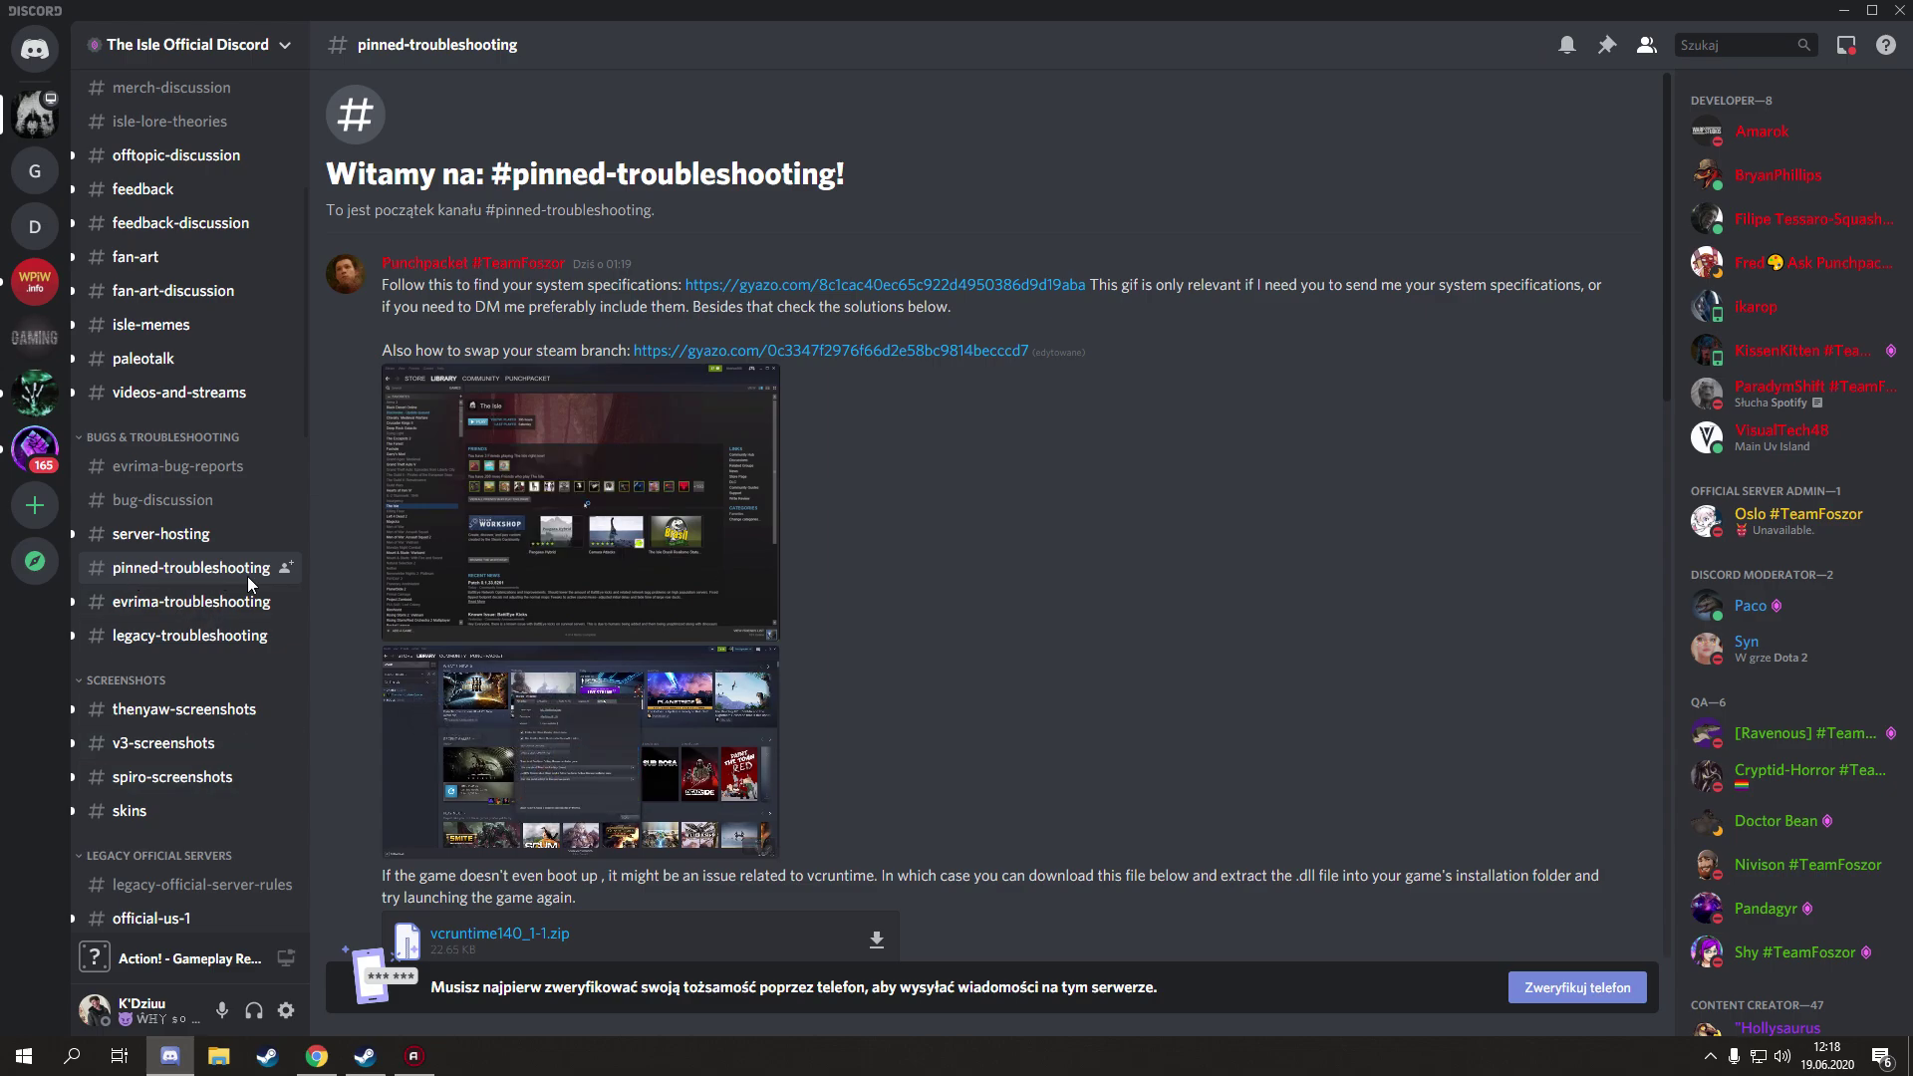
pyautogui.scroll(-4, 999, 540)
pyautogui.scroll(-2, 768, 460)
pyautogui.scroll(2, 766, 461)
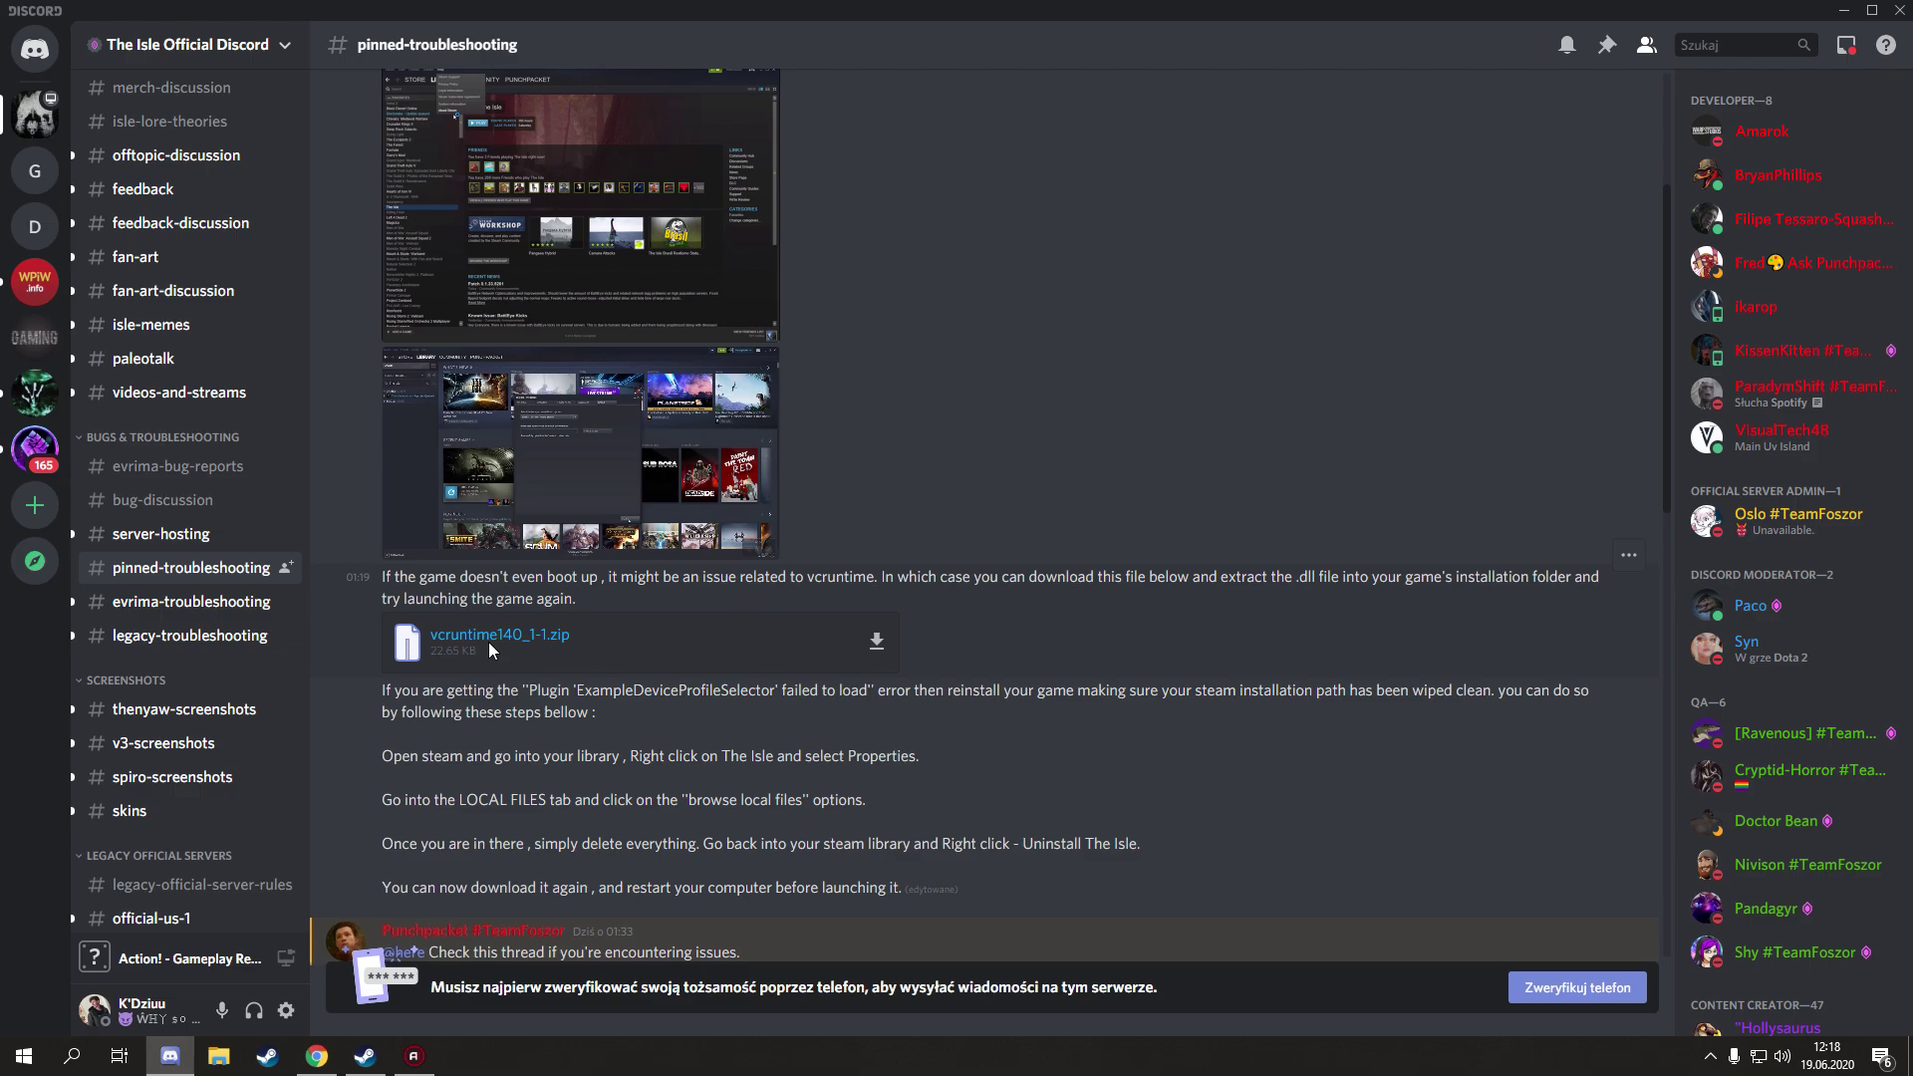
pyautogui.scroll(1, 490, 641)
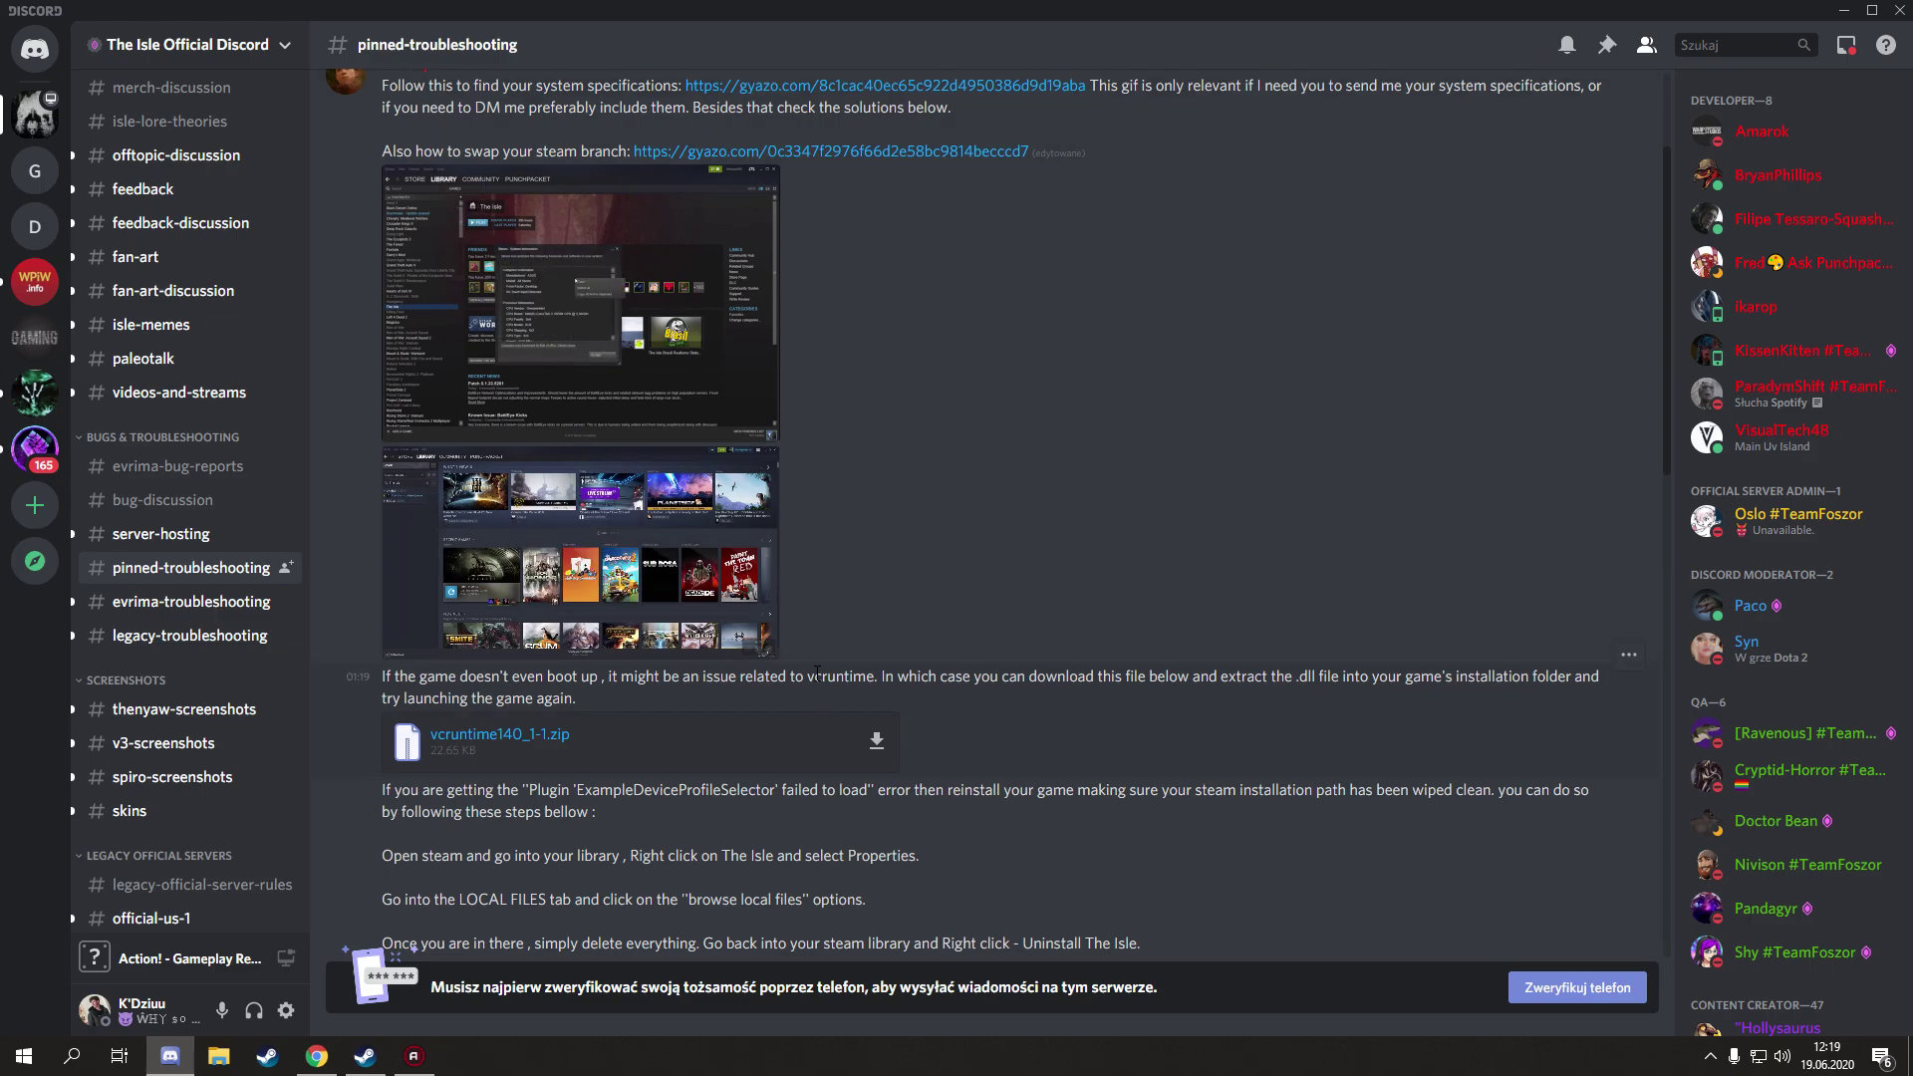
pyautogui.moveTo(808, 675); pyautogui.dragTo(876, 677)
# Put the downloaded vcruntime140_1-1.zip on the desktop, then bring back Steam's The Isle page.
pyautogui.click(875, 684)
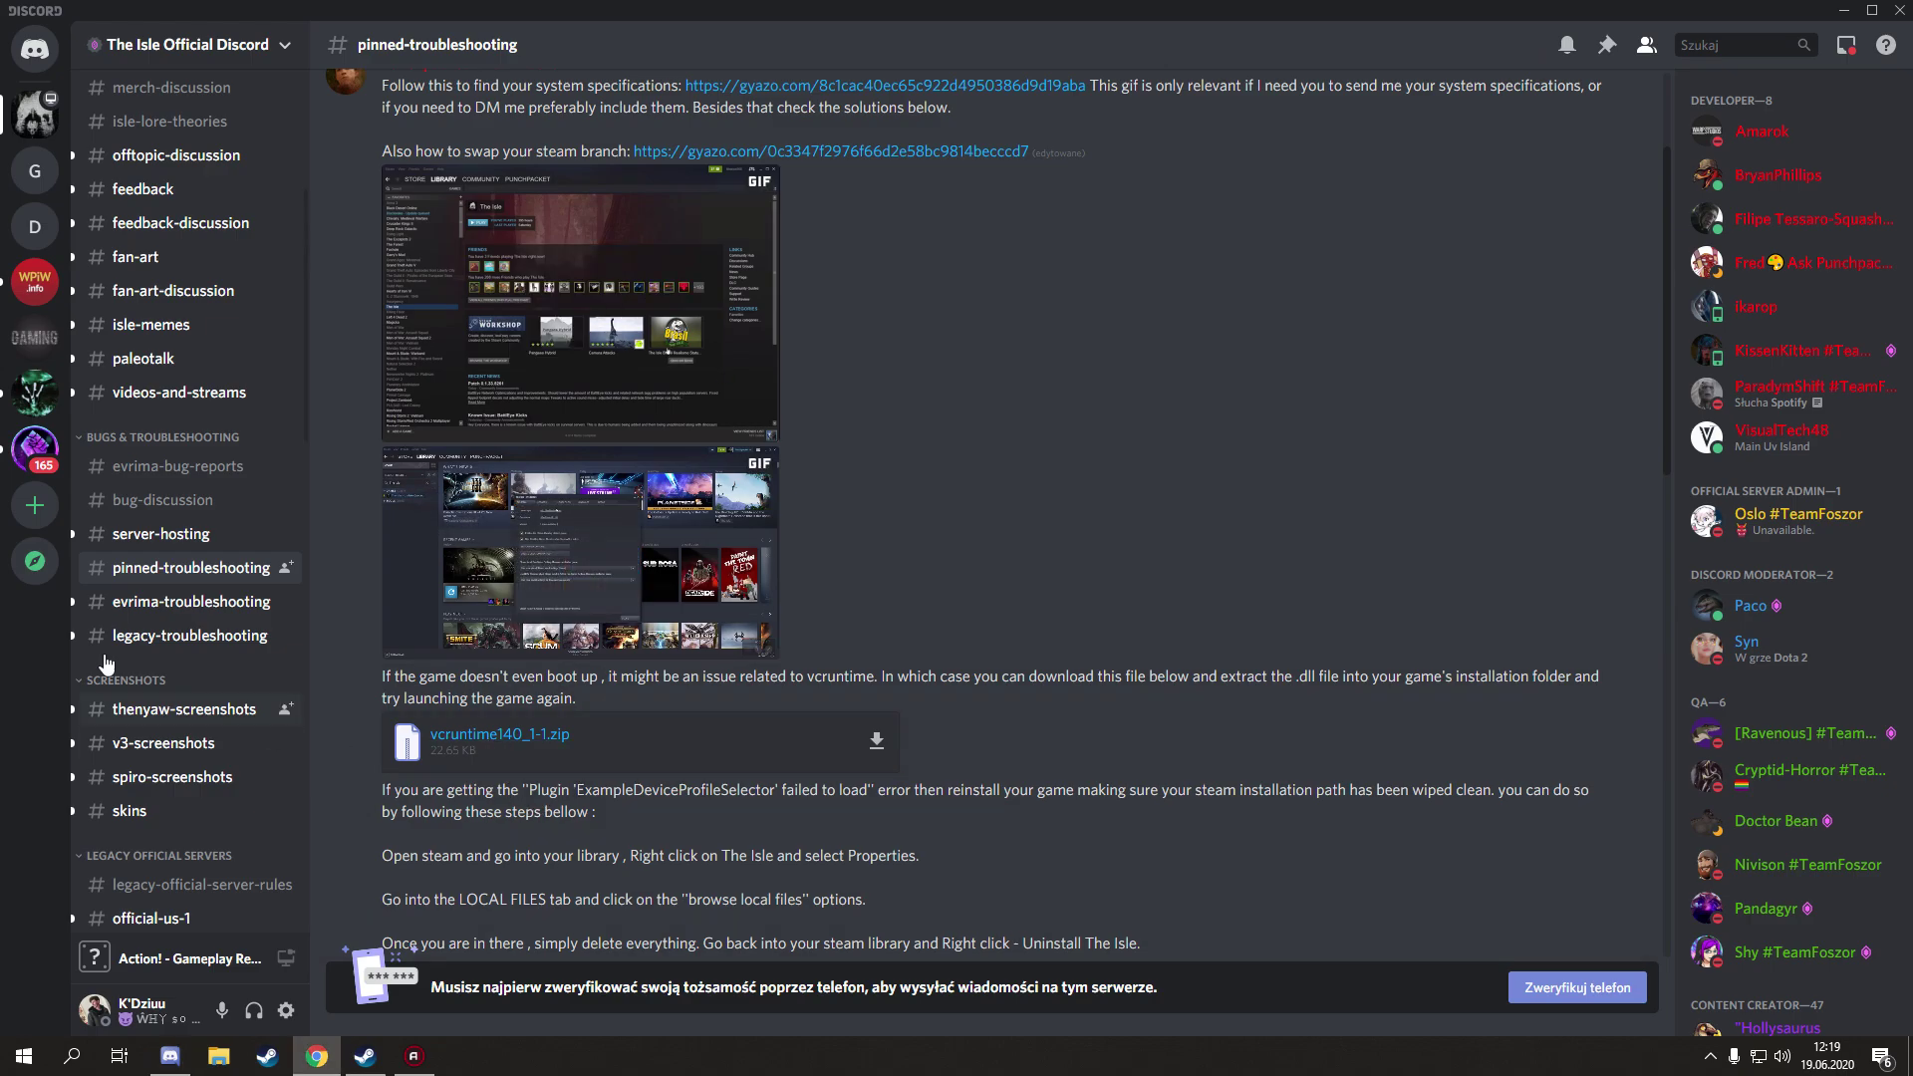
pyautogui.doubleClick(1702, 9)
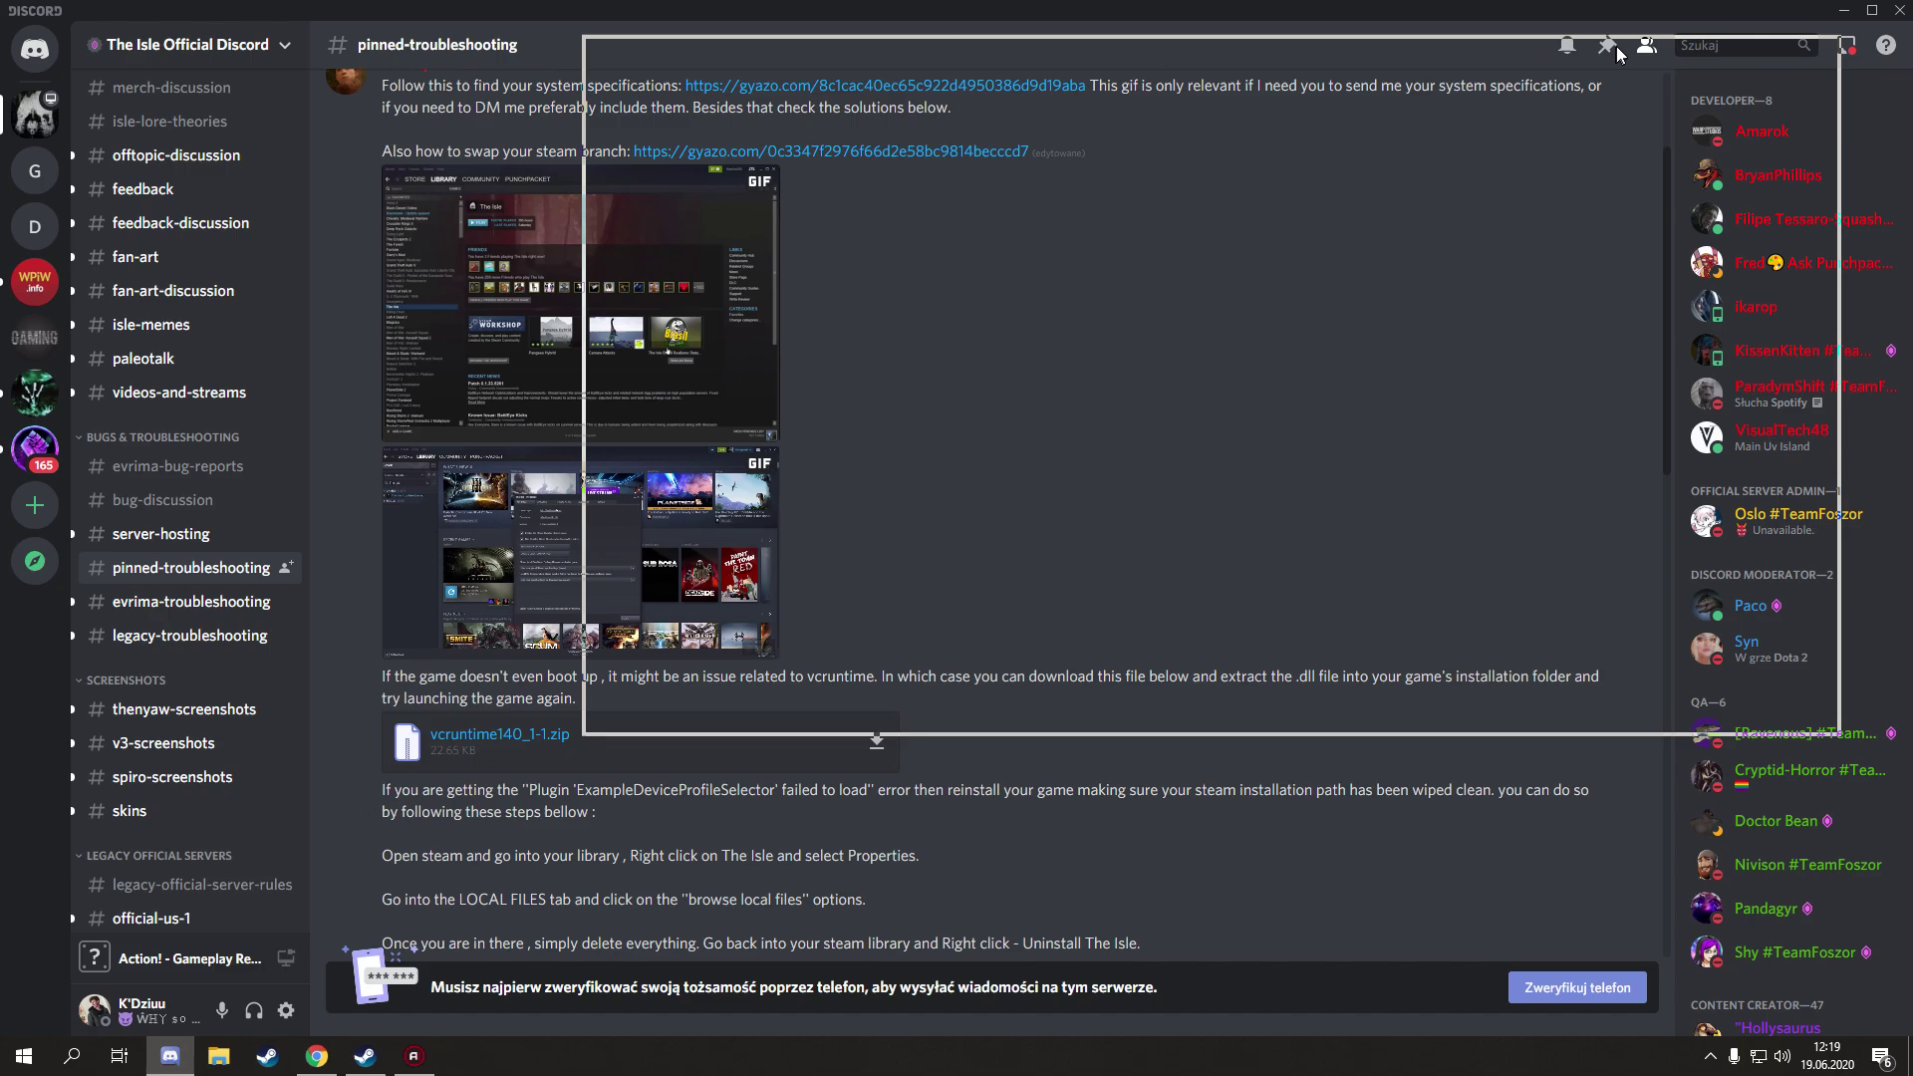
pyautogui.press('super+d')
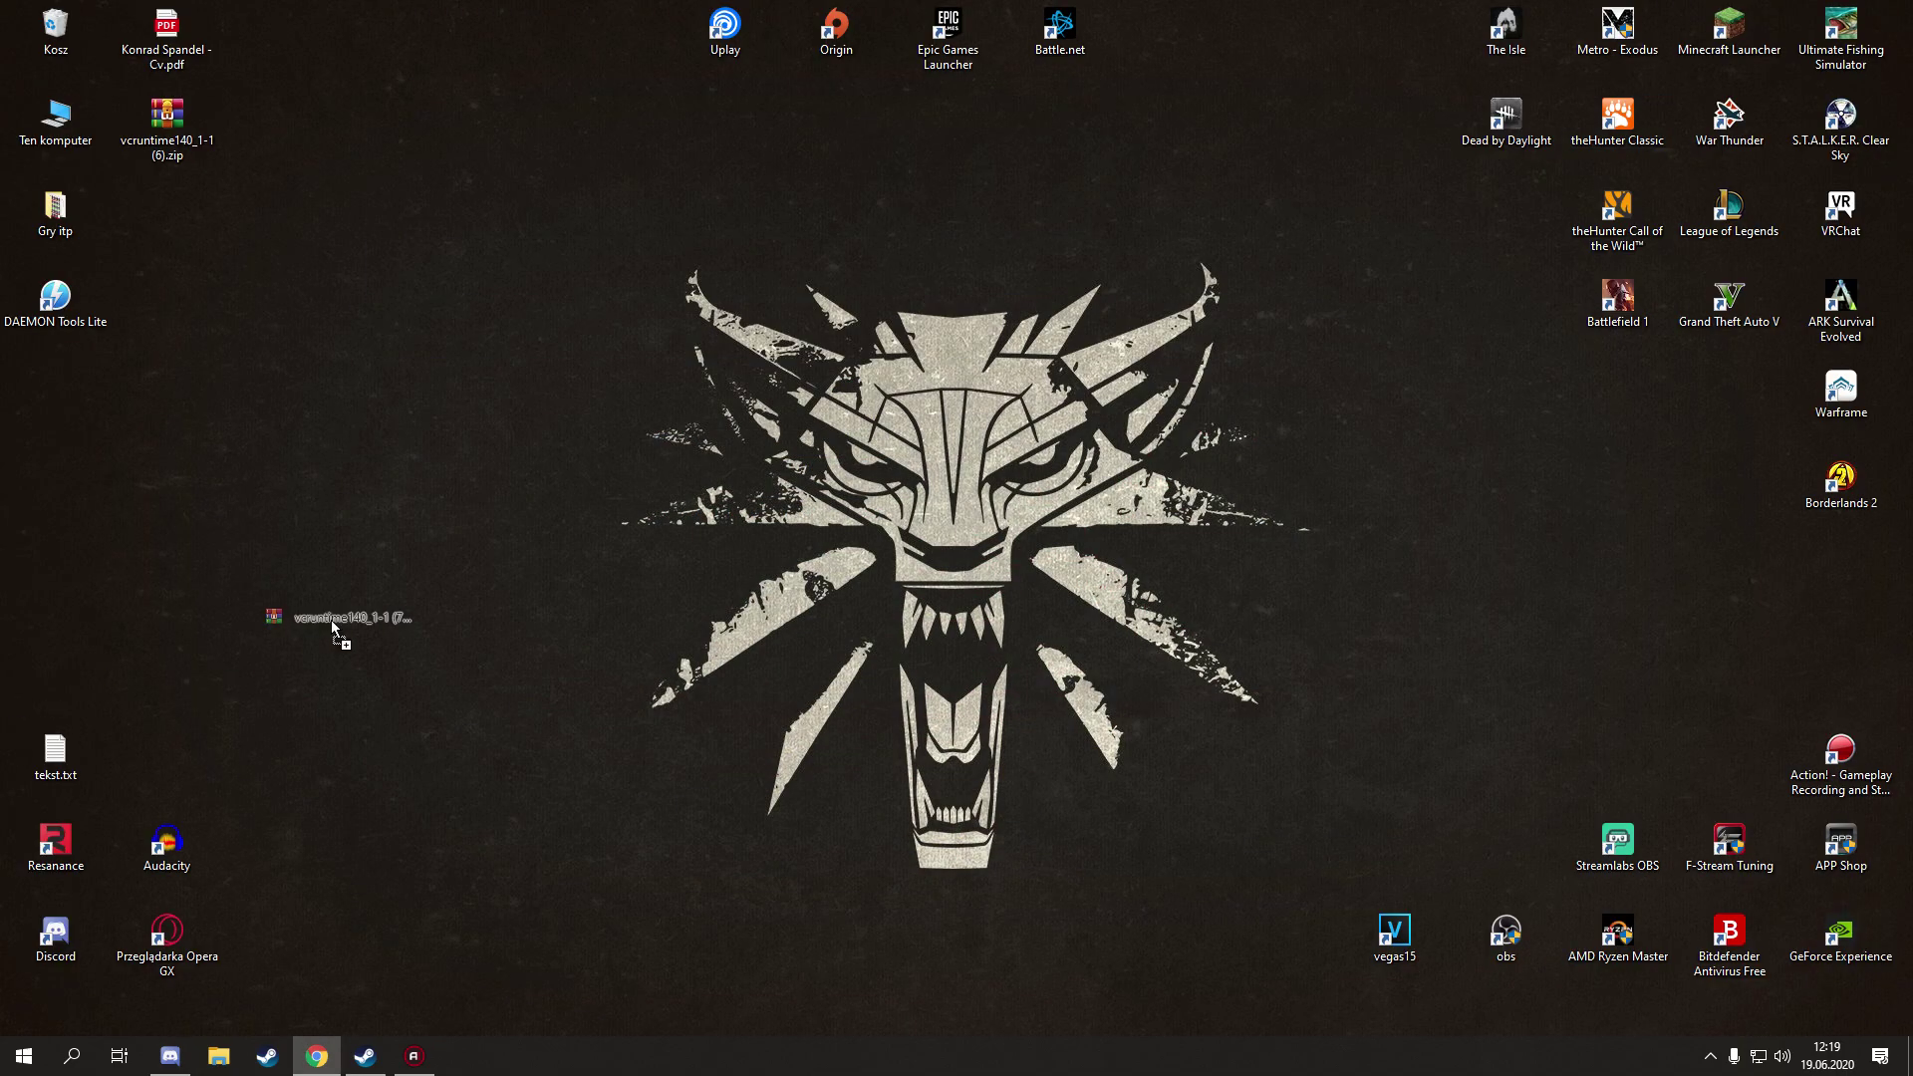
pyautogui.moveTo(166, 127); pyautogui.dragTo(59, 38)
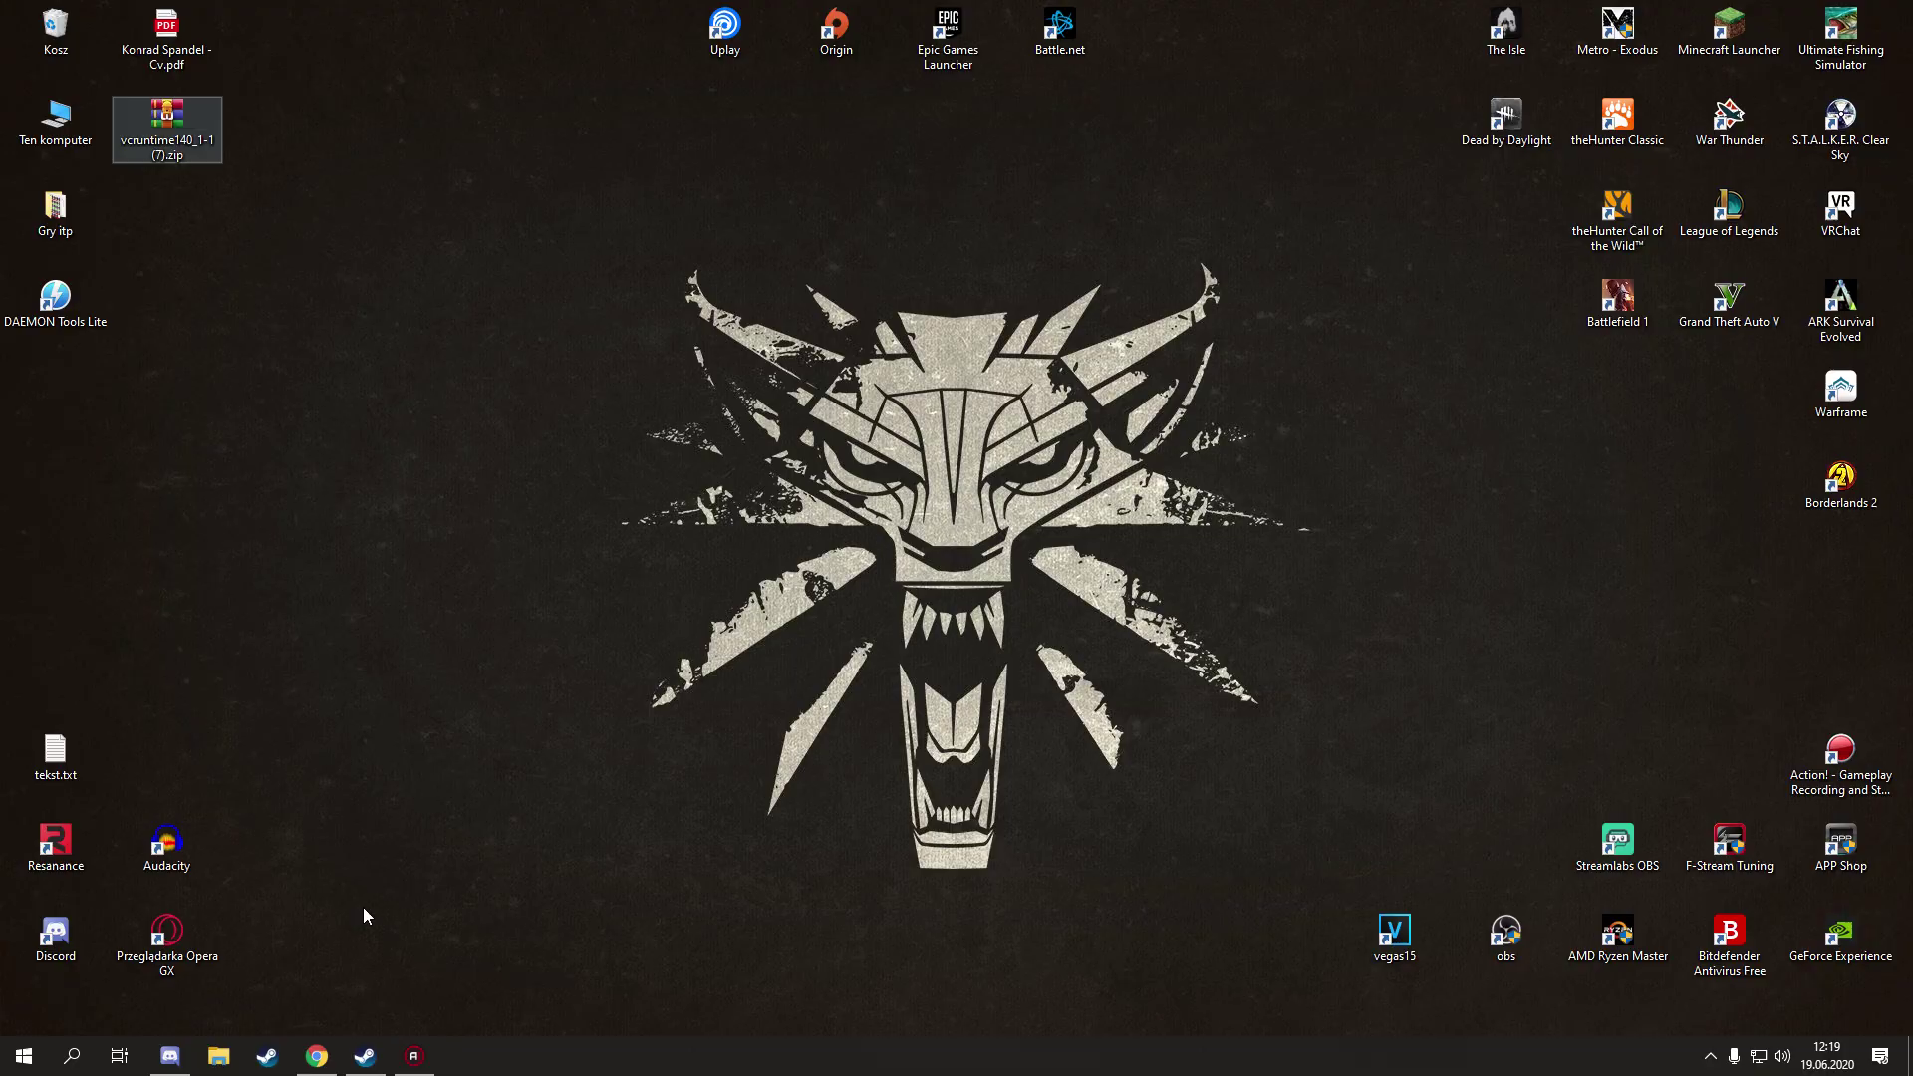
pyautogui.click(365, 1058)
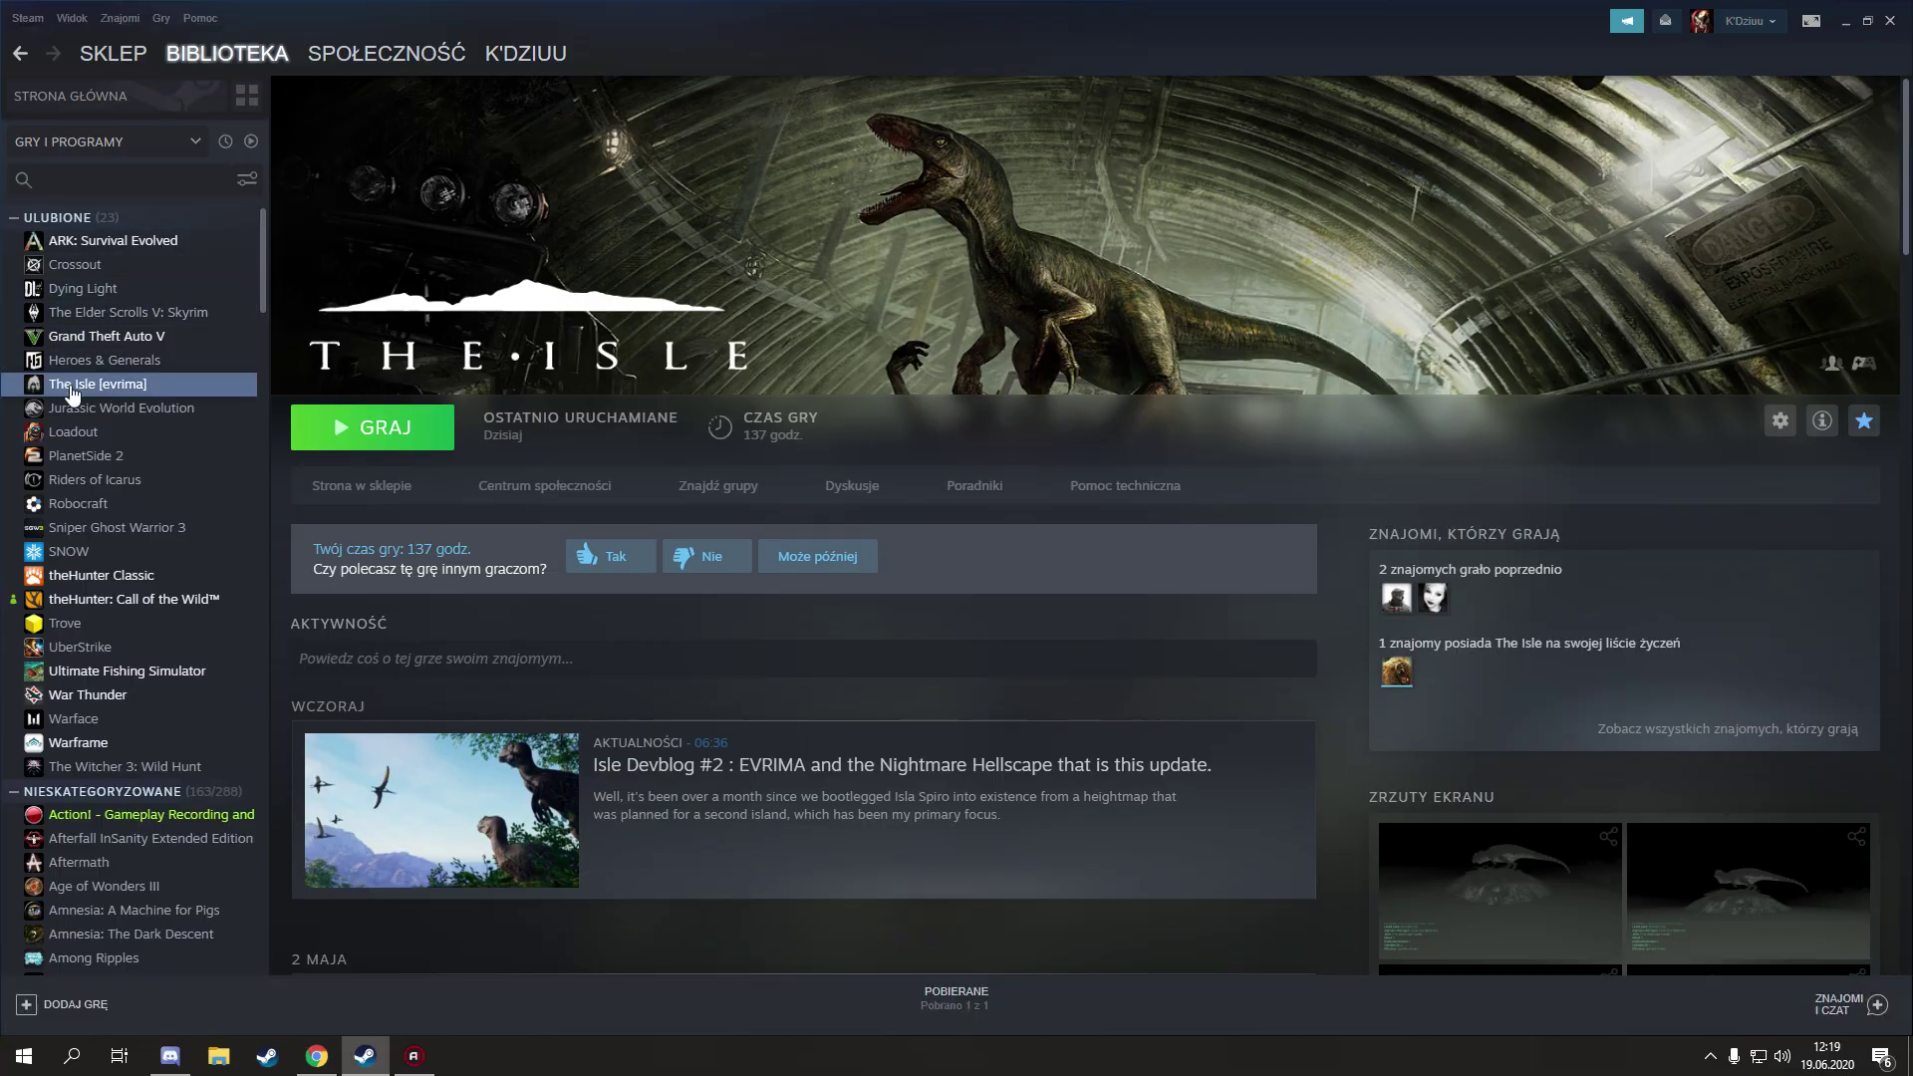
# Open The Isle's folder via Właściwości > PLIKI LOKALNE > PRZEGLĄDAJ PLIKI LOKALNE and move it aside.
pyautogui.rightClick(91, 387)
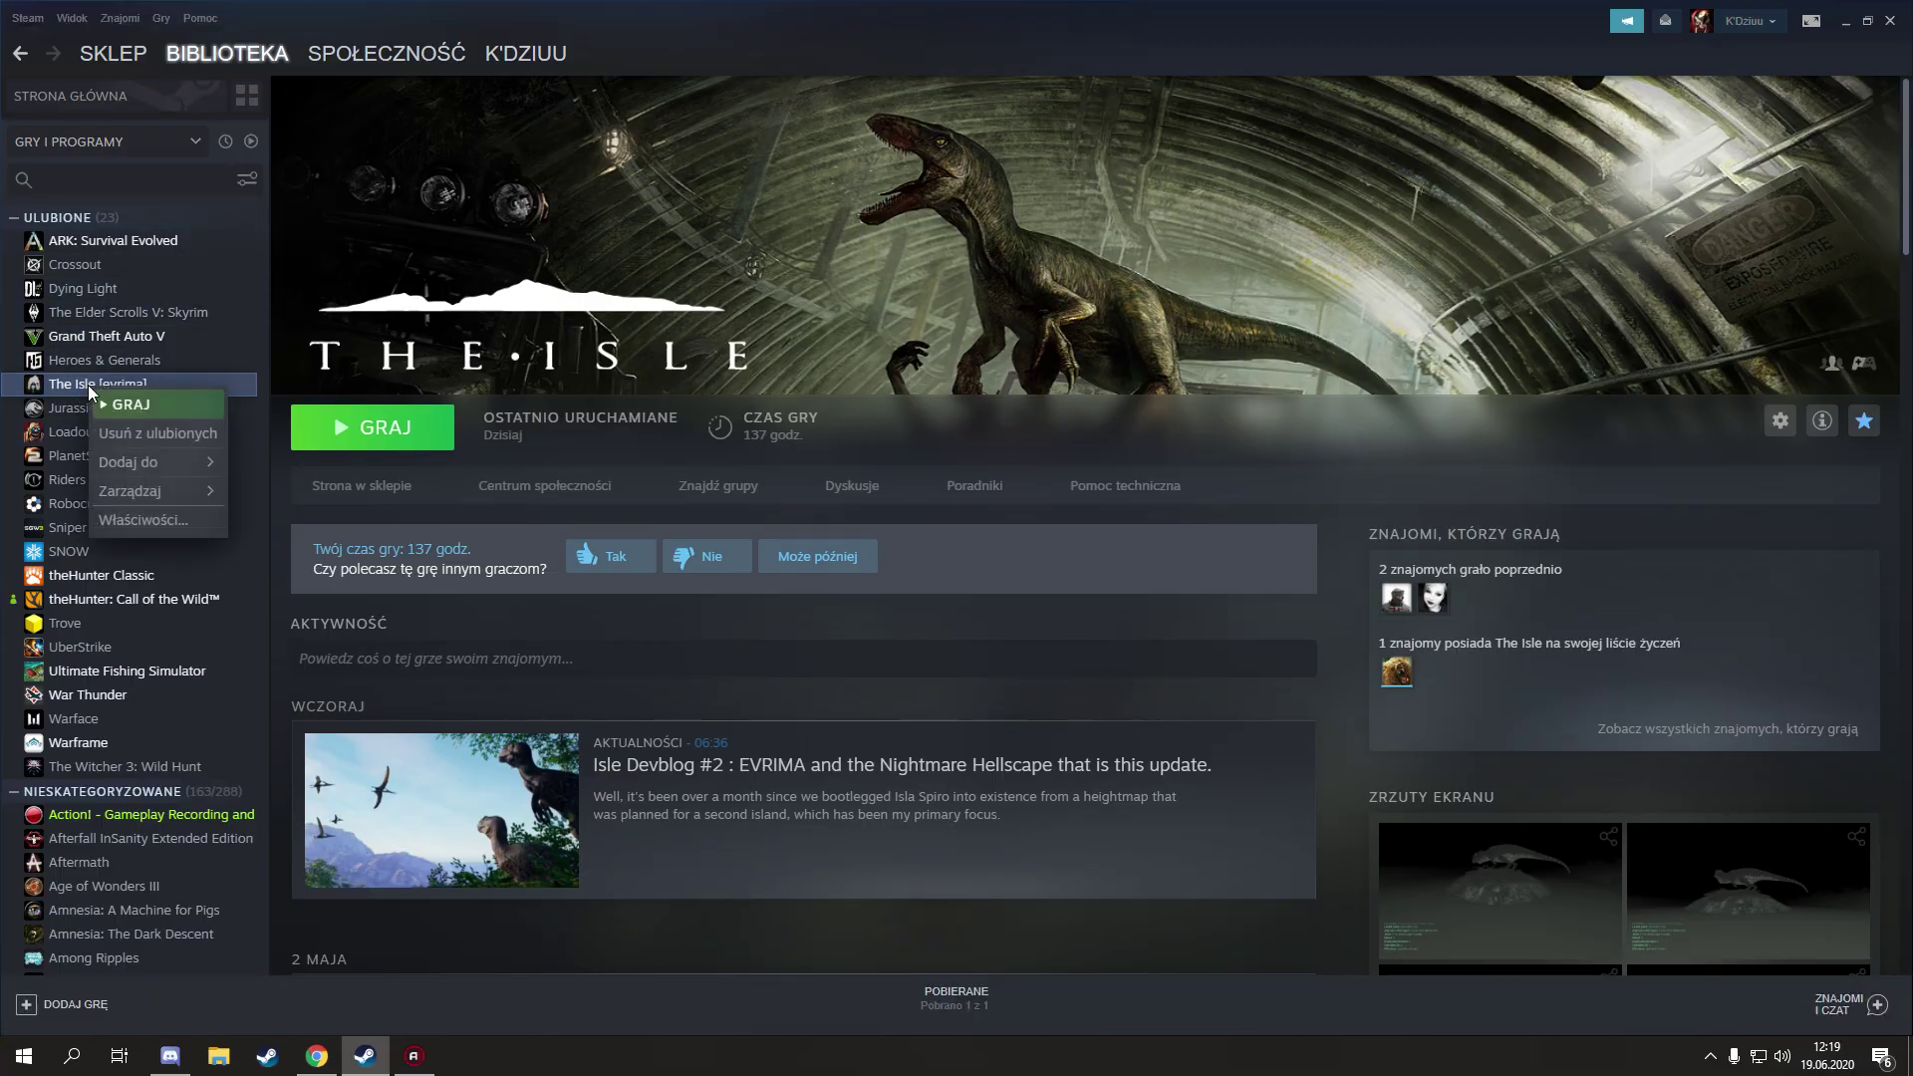
pyautogui.click(148, 520)
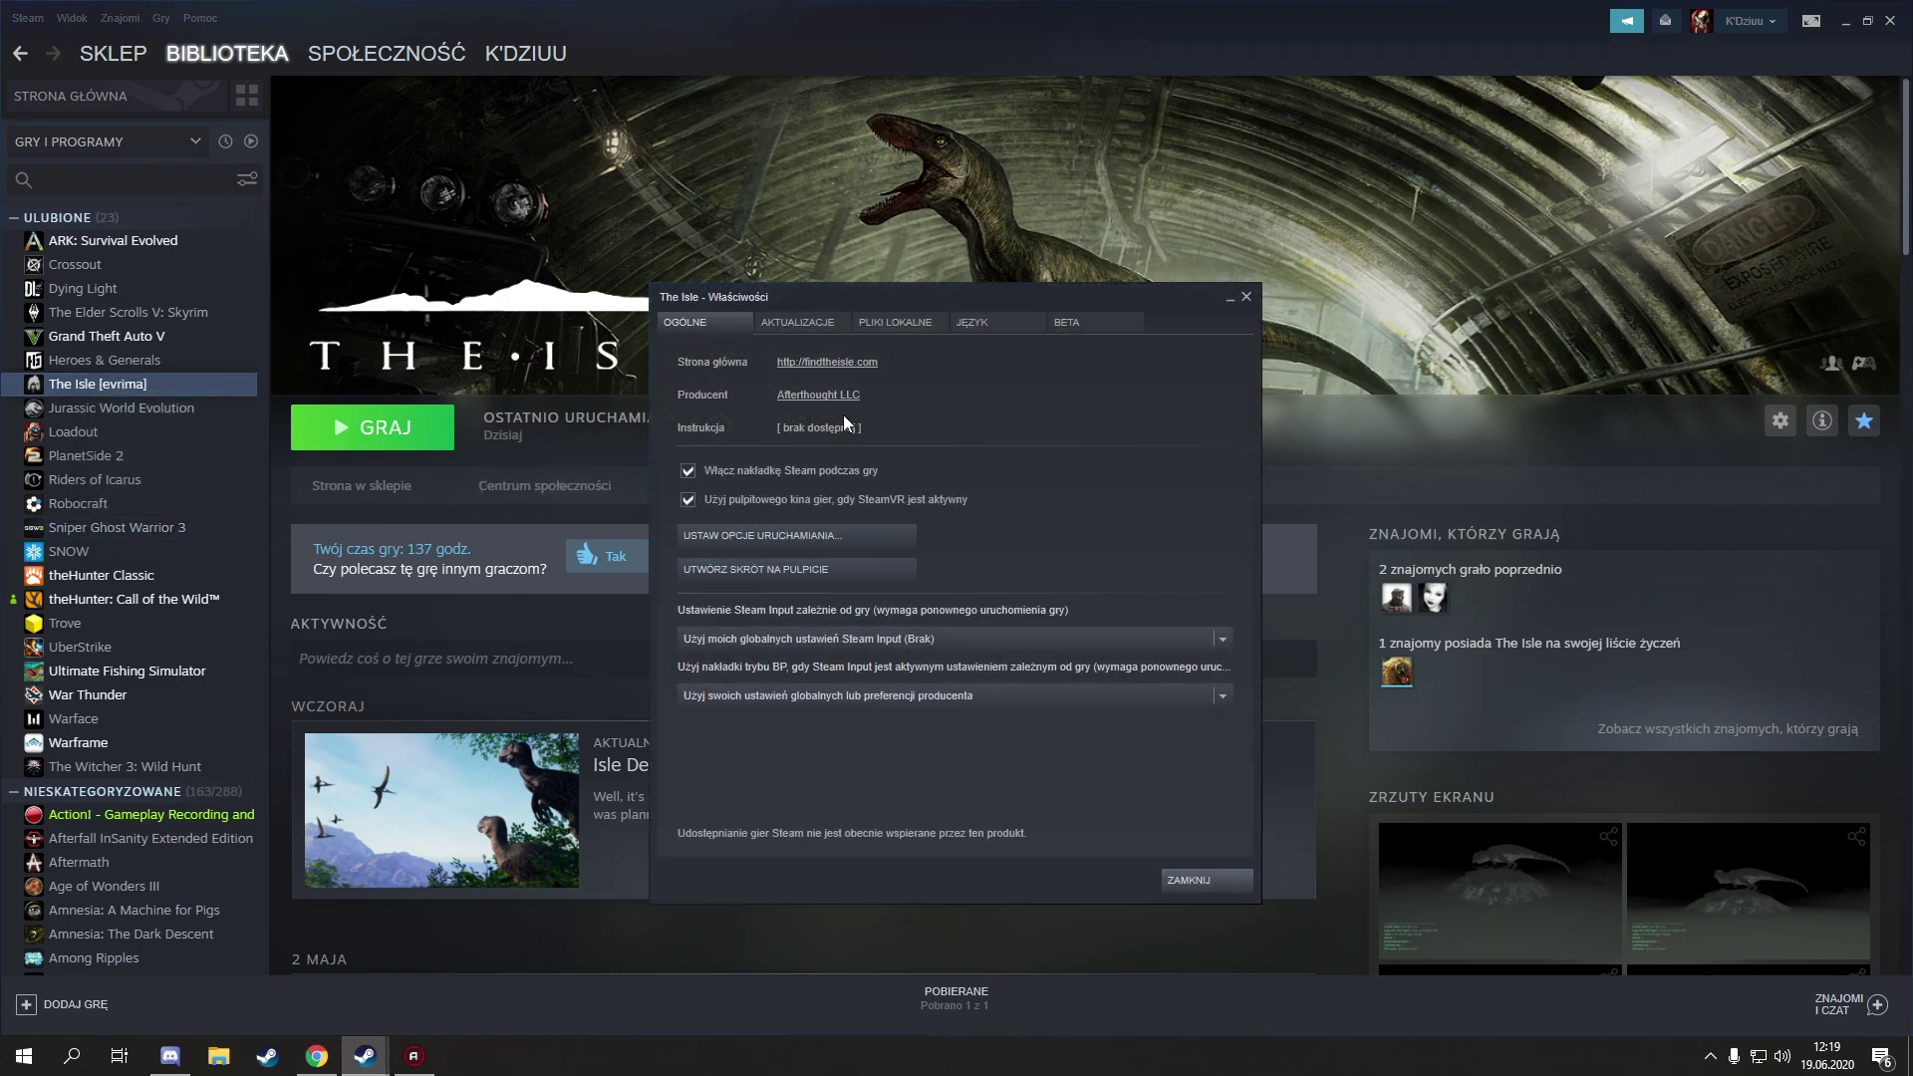
pyautogui.click(902, 324)
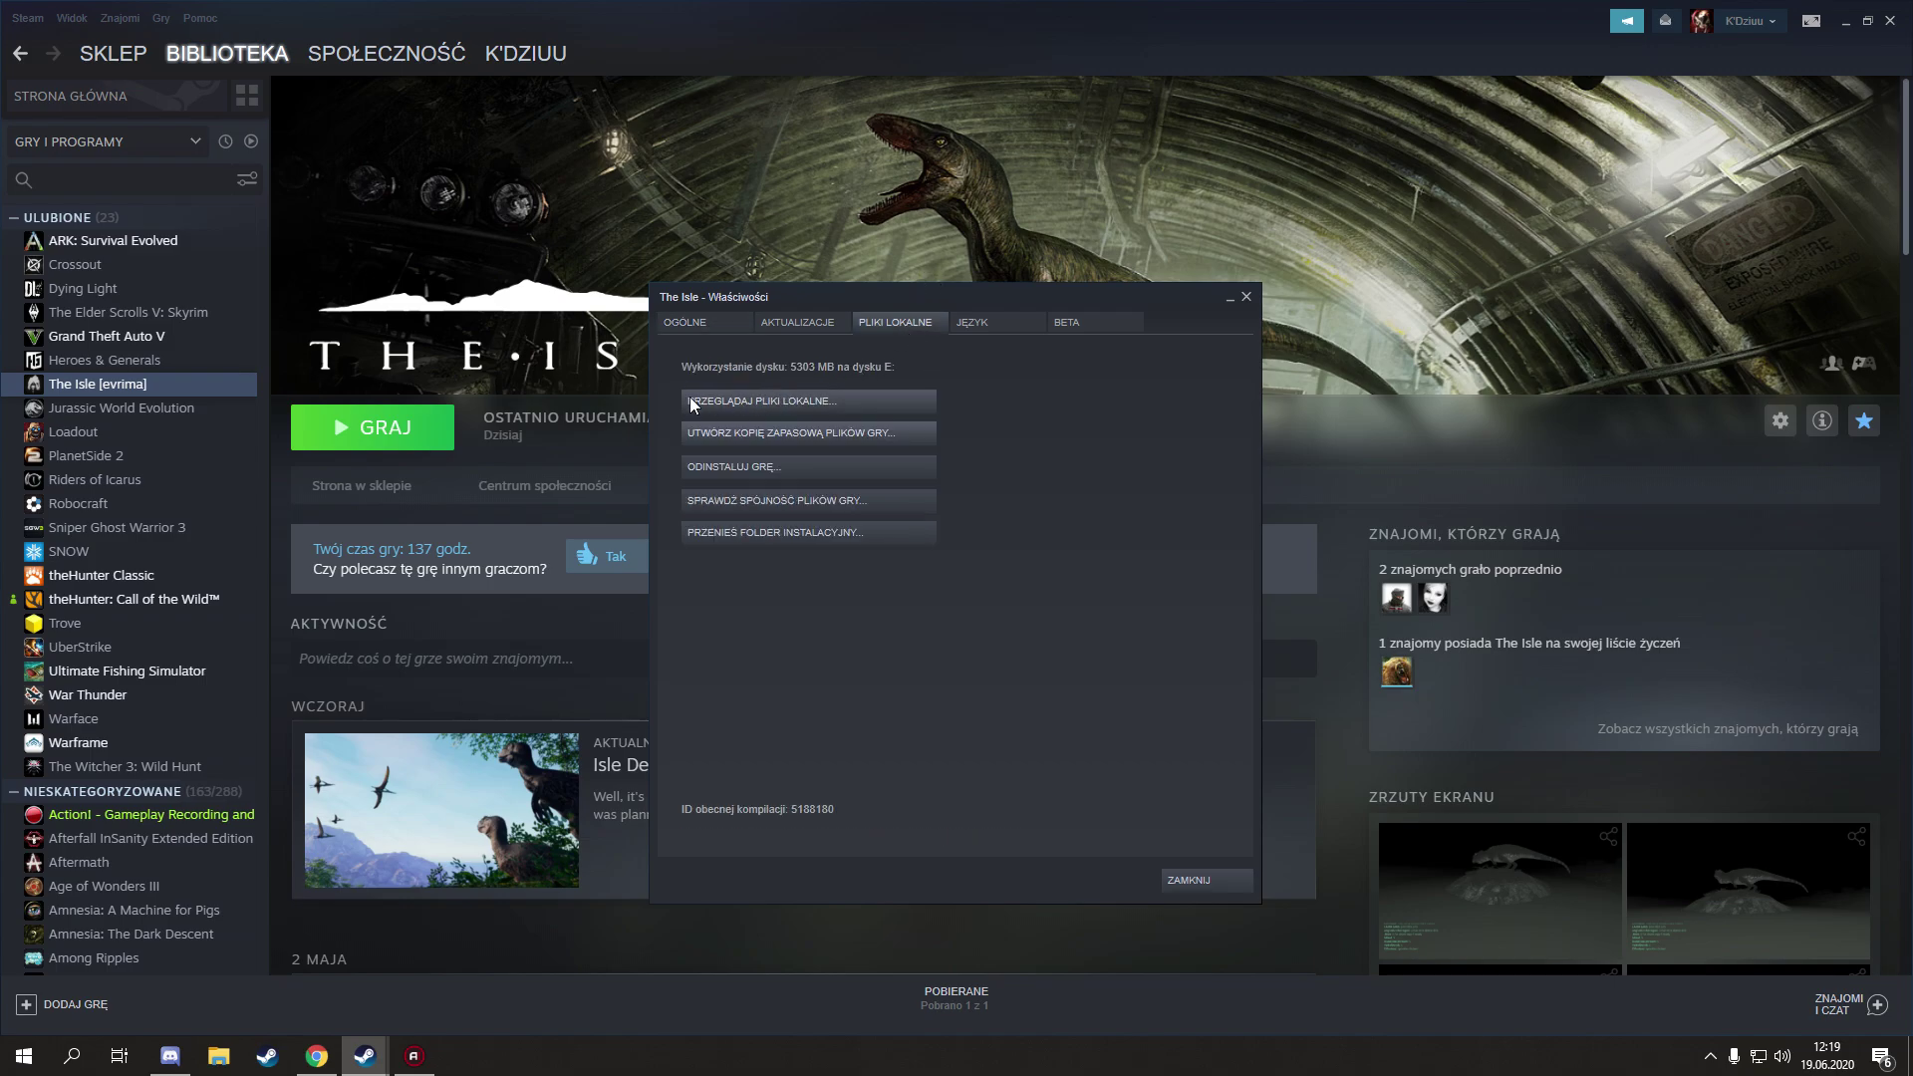
pyautogui.click(771, 406)
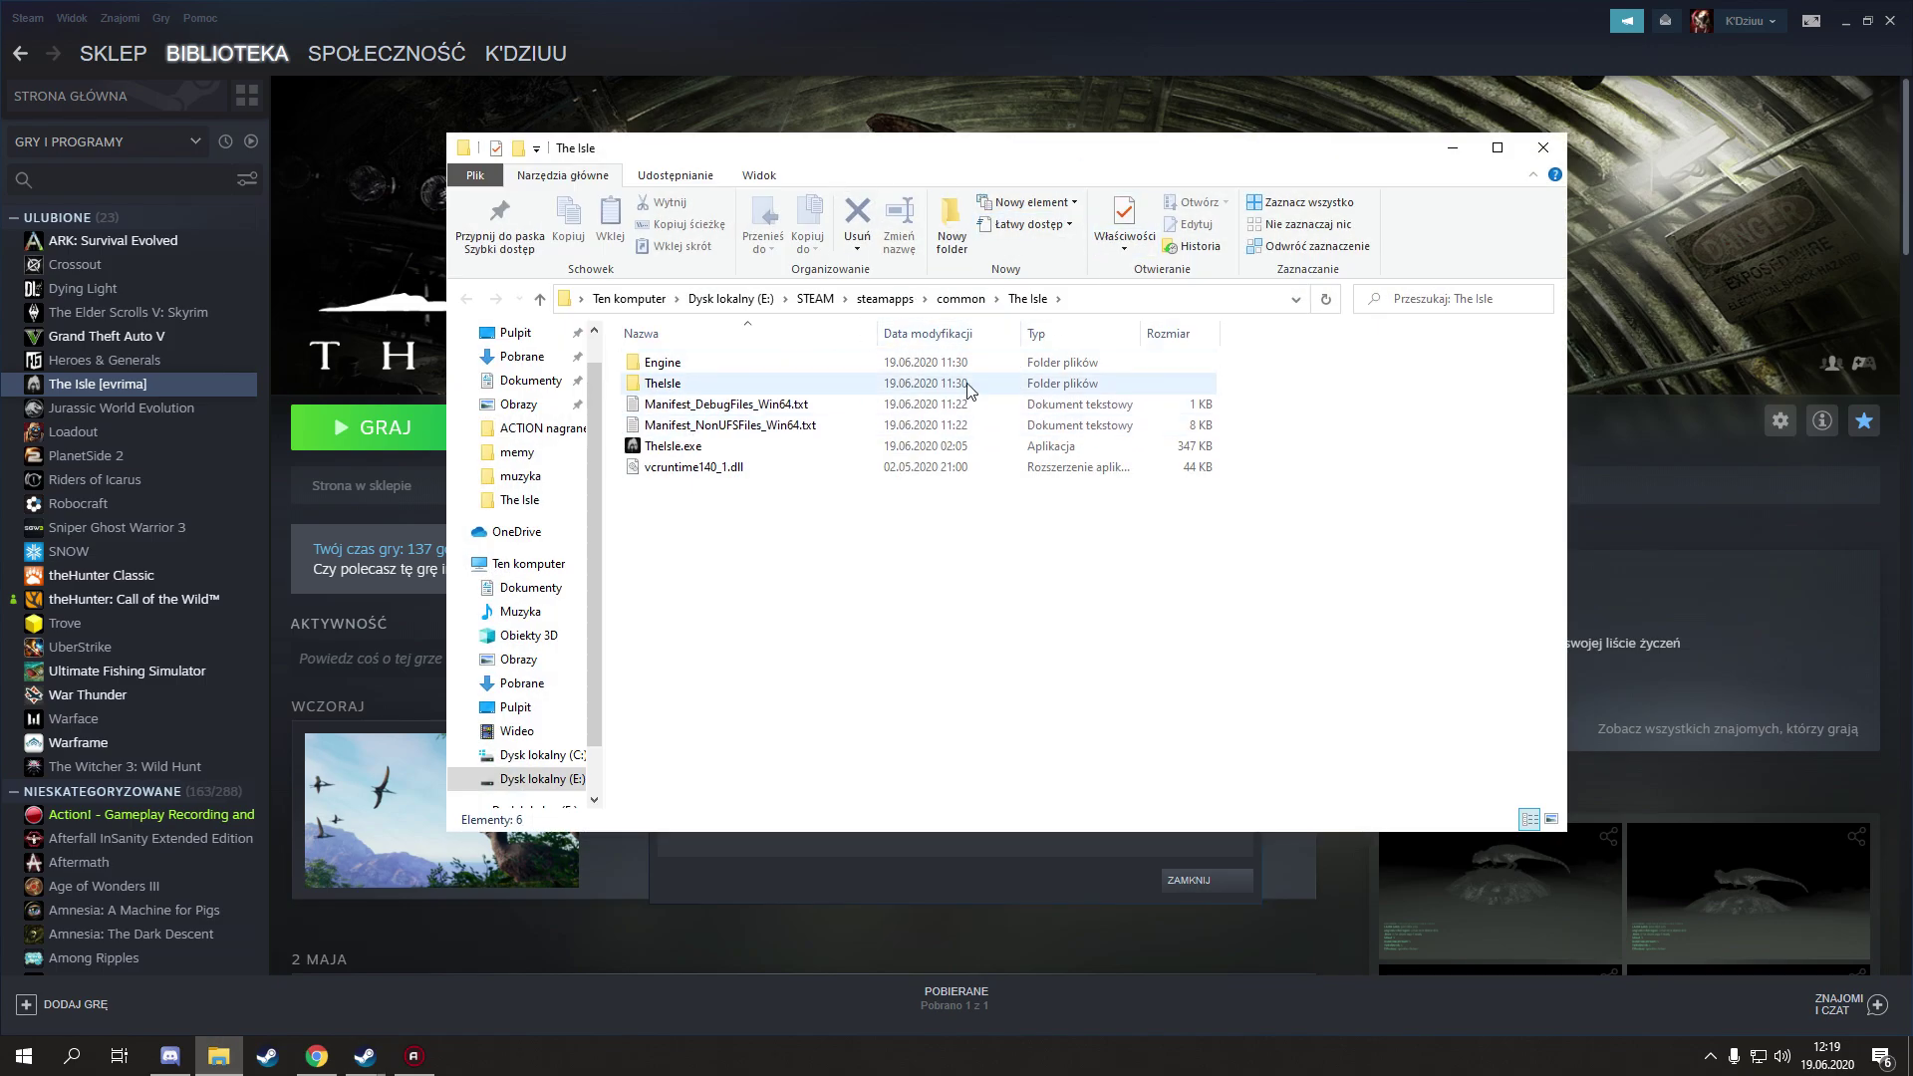
pyautogui.moveTo(1065, 148); pyautogui.dragTo(1099, 33)
# Close The Isle's properties, hide Steam and centre the game folder window.
pyautogui.click(1096, 818)
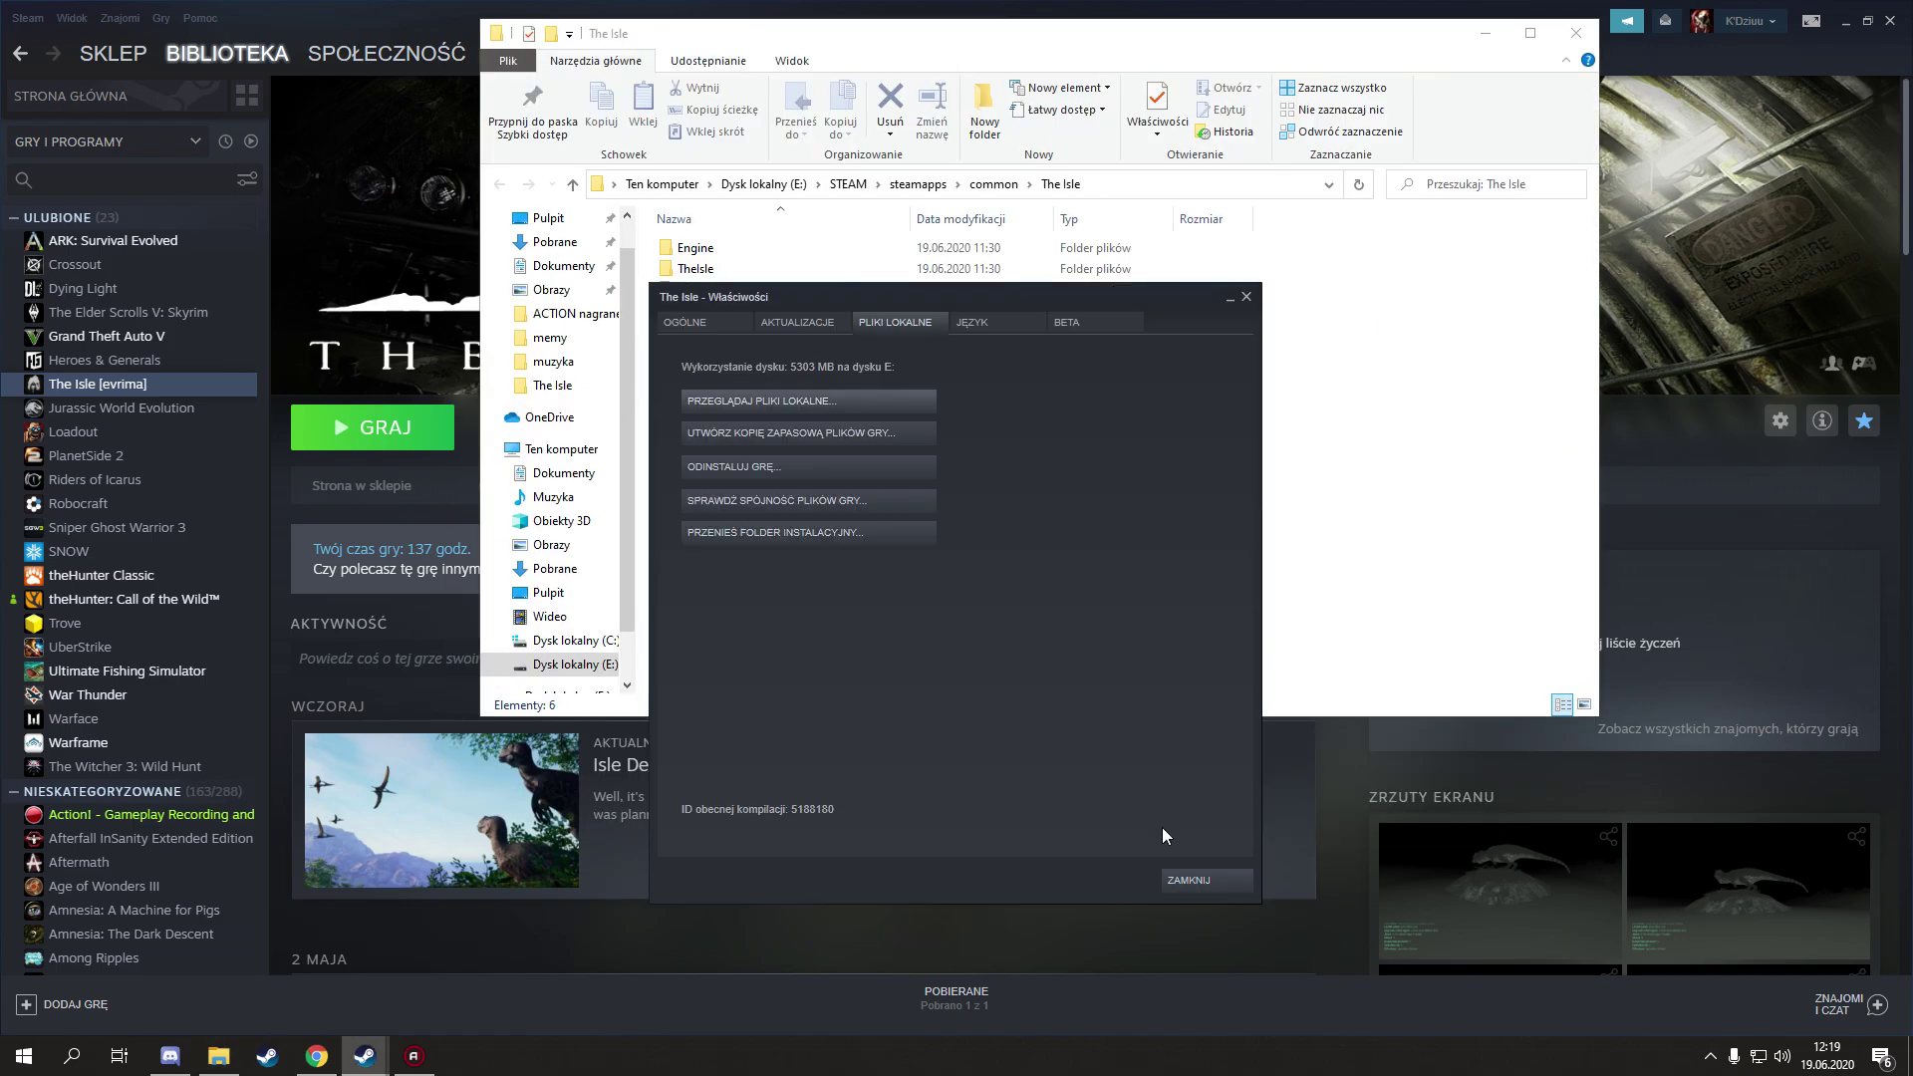
pyautogui.click(1209, 882)
pyautogui.doubleClick(1549, 23)
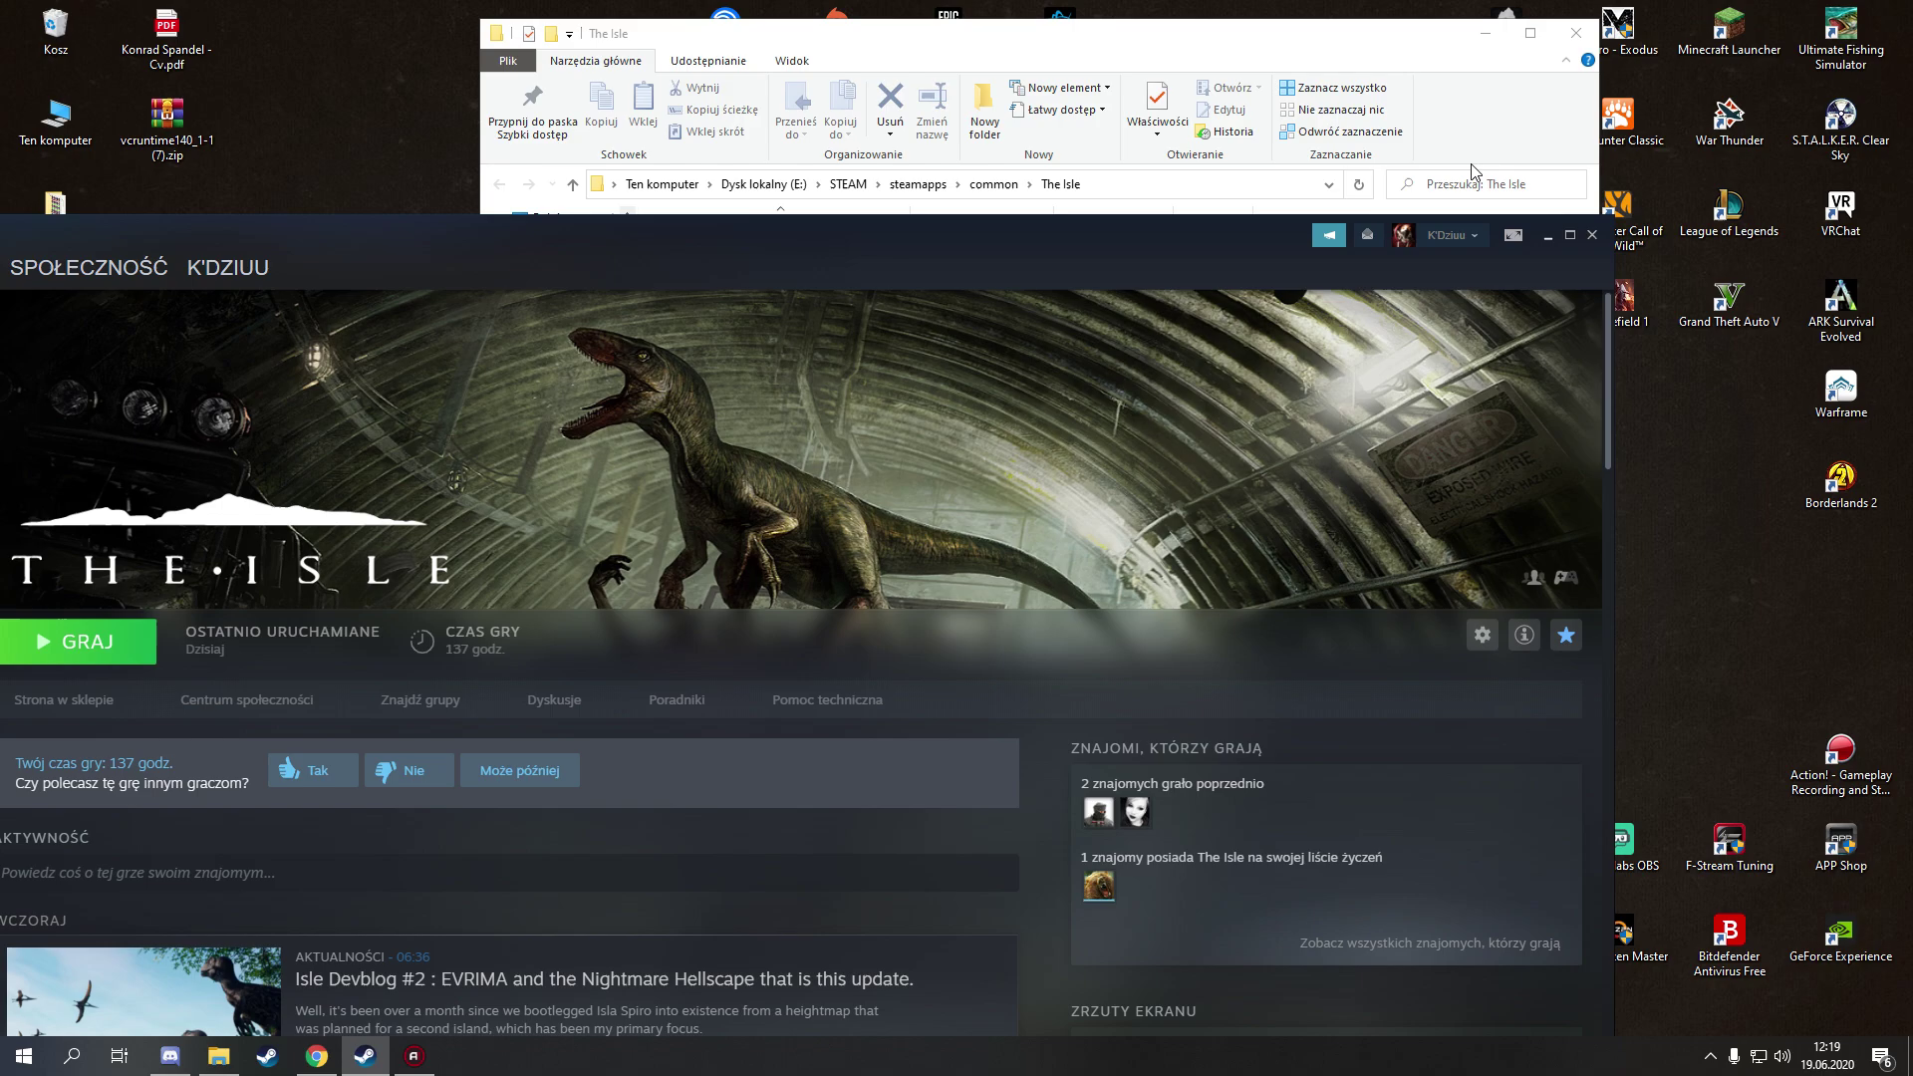
pyautogui.click(1465, 160)
pyautogui.moveTo(1125, 52); pyautogui.dragTo(1186, 252)
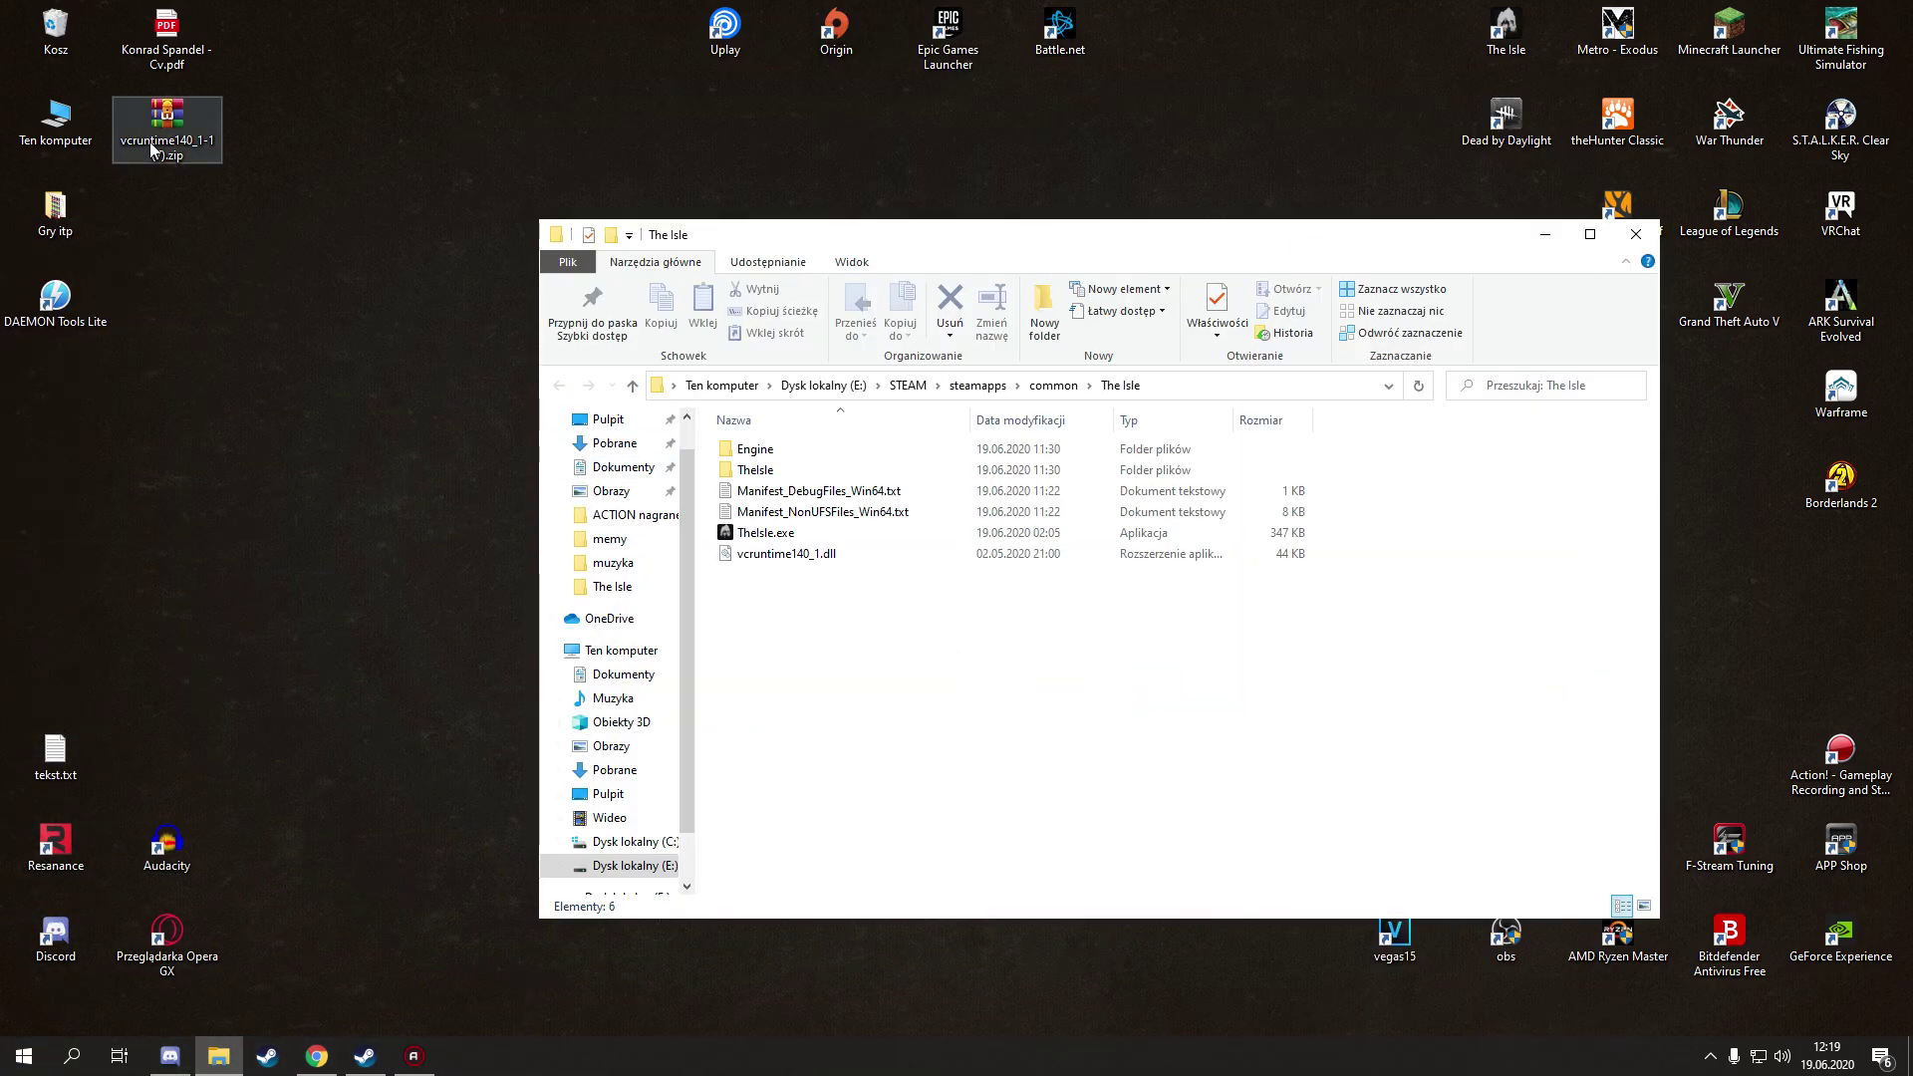
# Open vcruntime140_1-1.zip in WinRAR beside the game folder and dismiss the licence reminder.
pyautogui.doubleClick(183, 129)
pyautogui.moveTo(614, 217); pyautogui.dragTo(1406, 255)
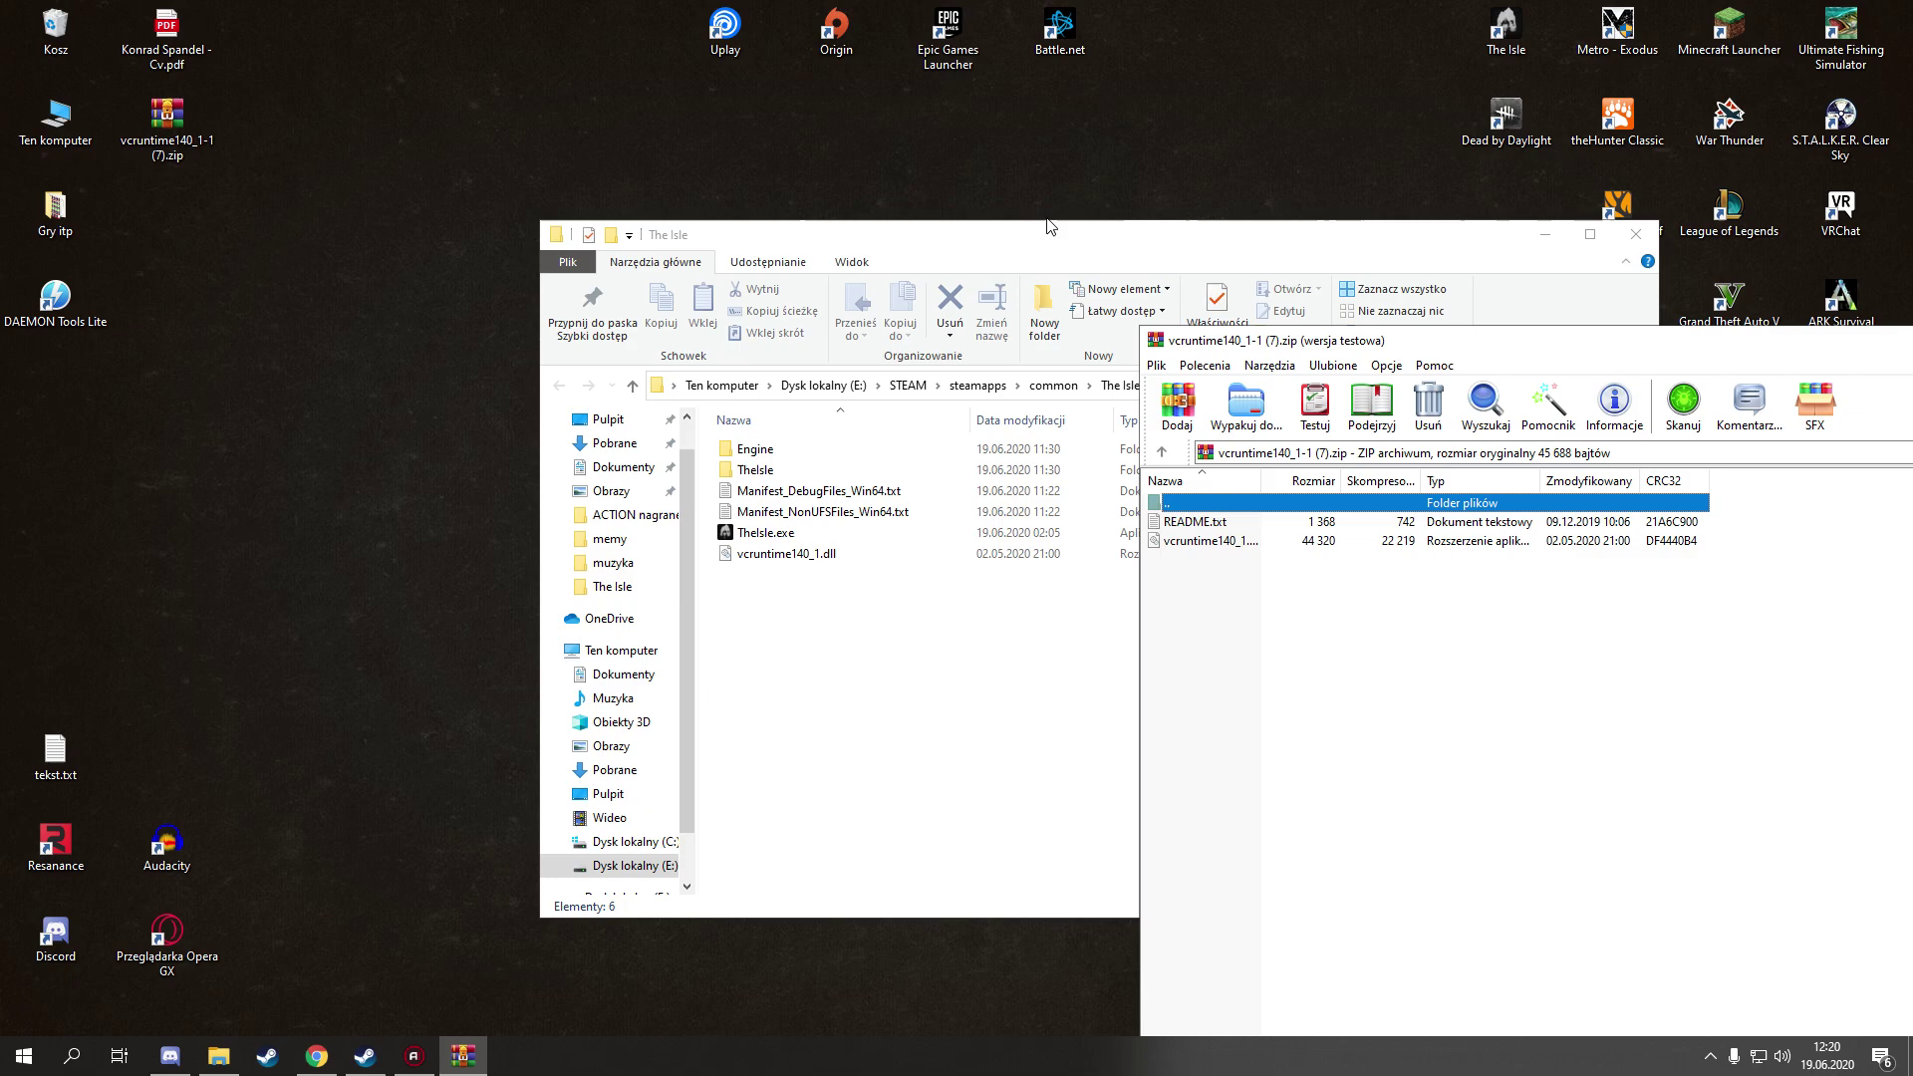
pyautogui.moveTo(1055, 223); pyautogui.dragTo(674, 157)
pyautogui.moveTo(1572, 359); pyautogui.dragTo(1428, 245)
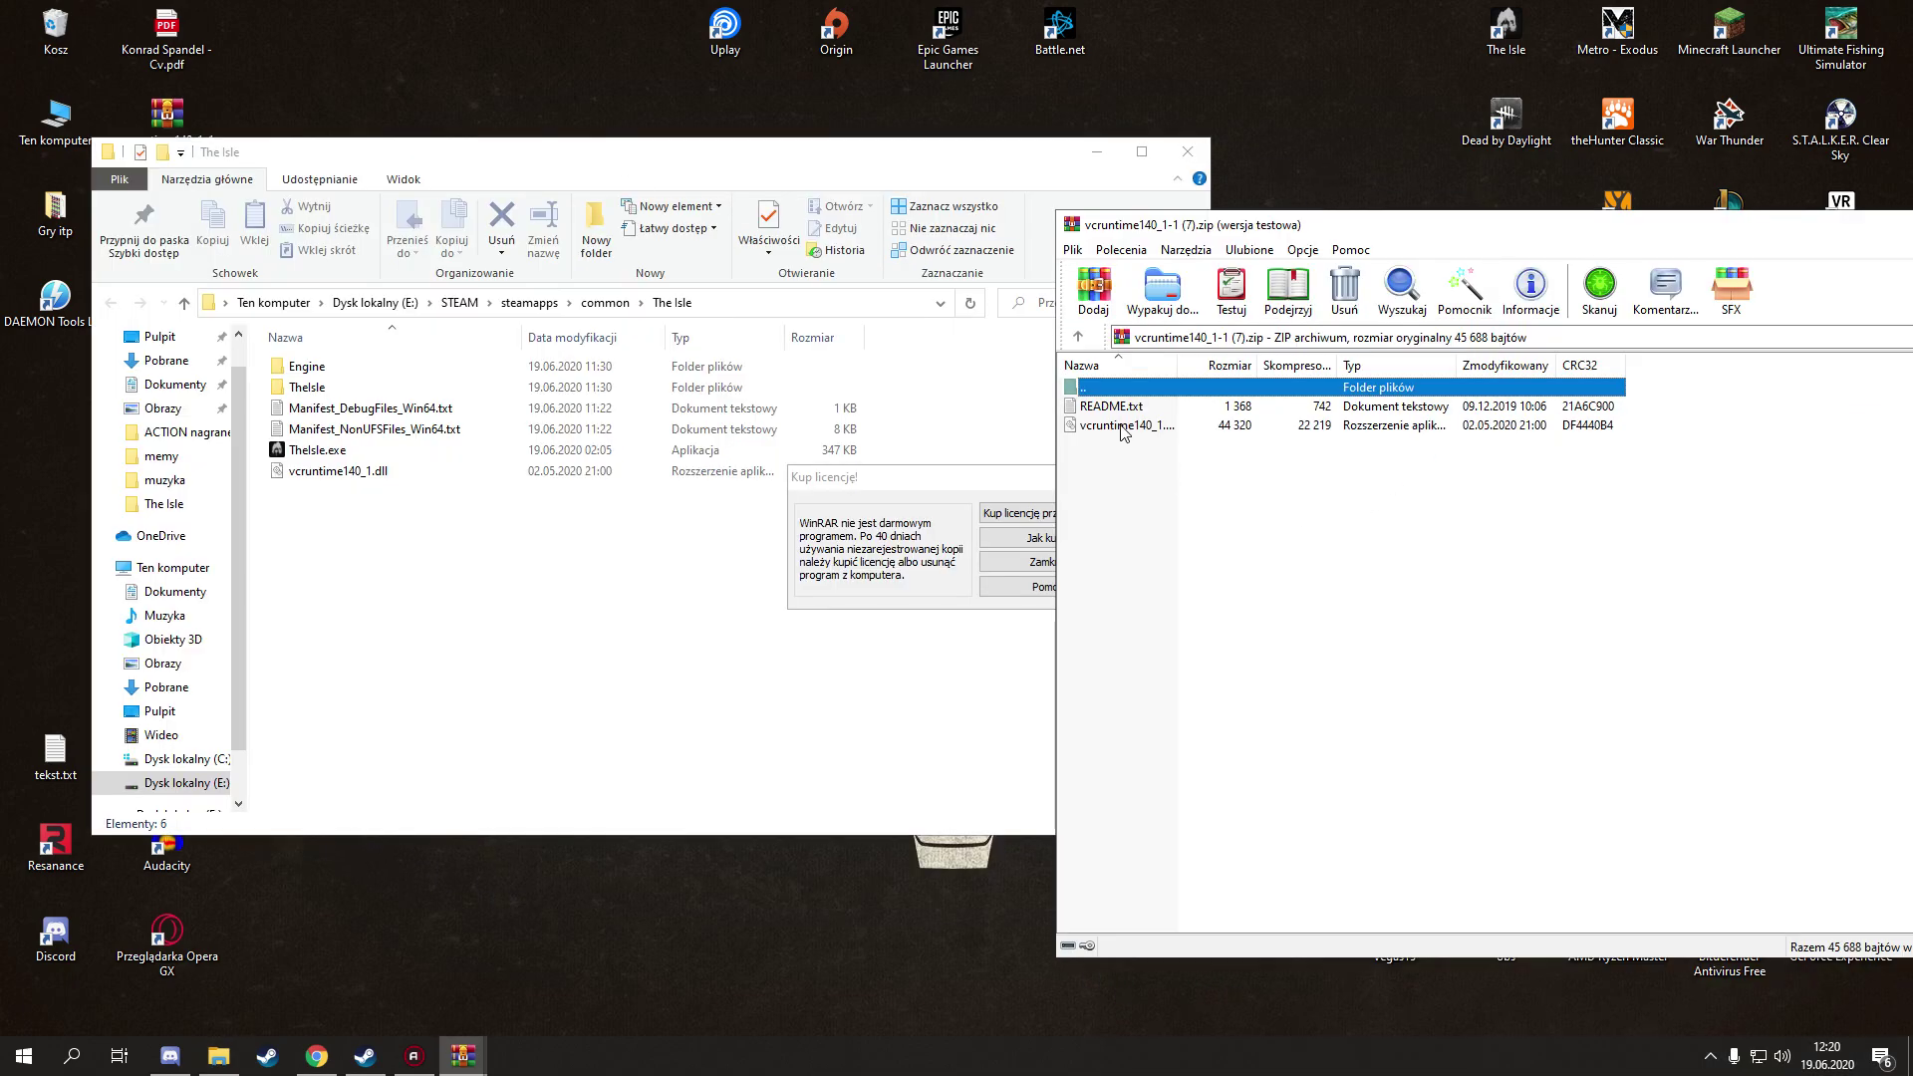
pyautogui.click(1109, 478)
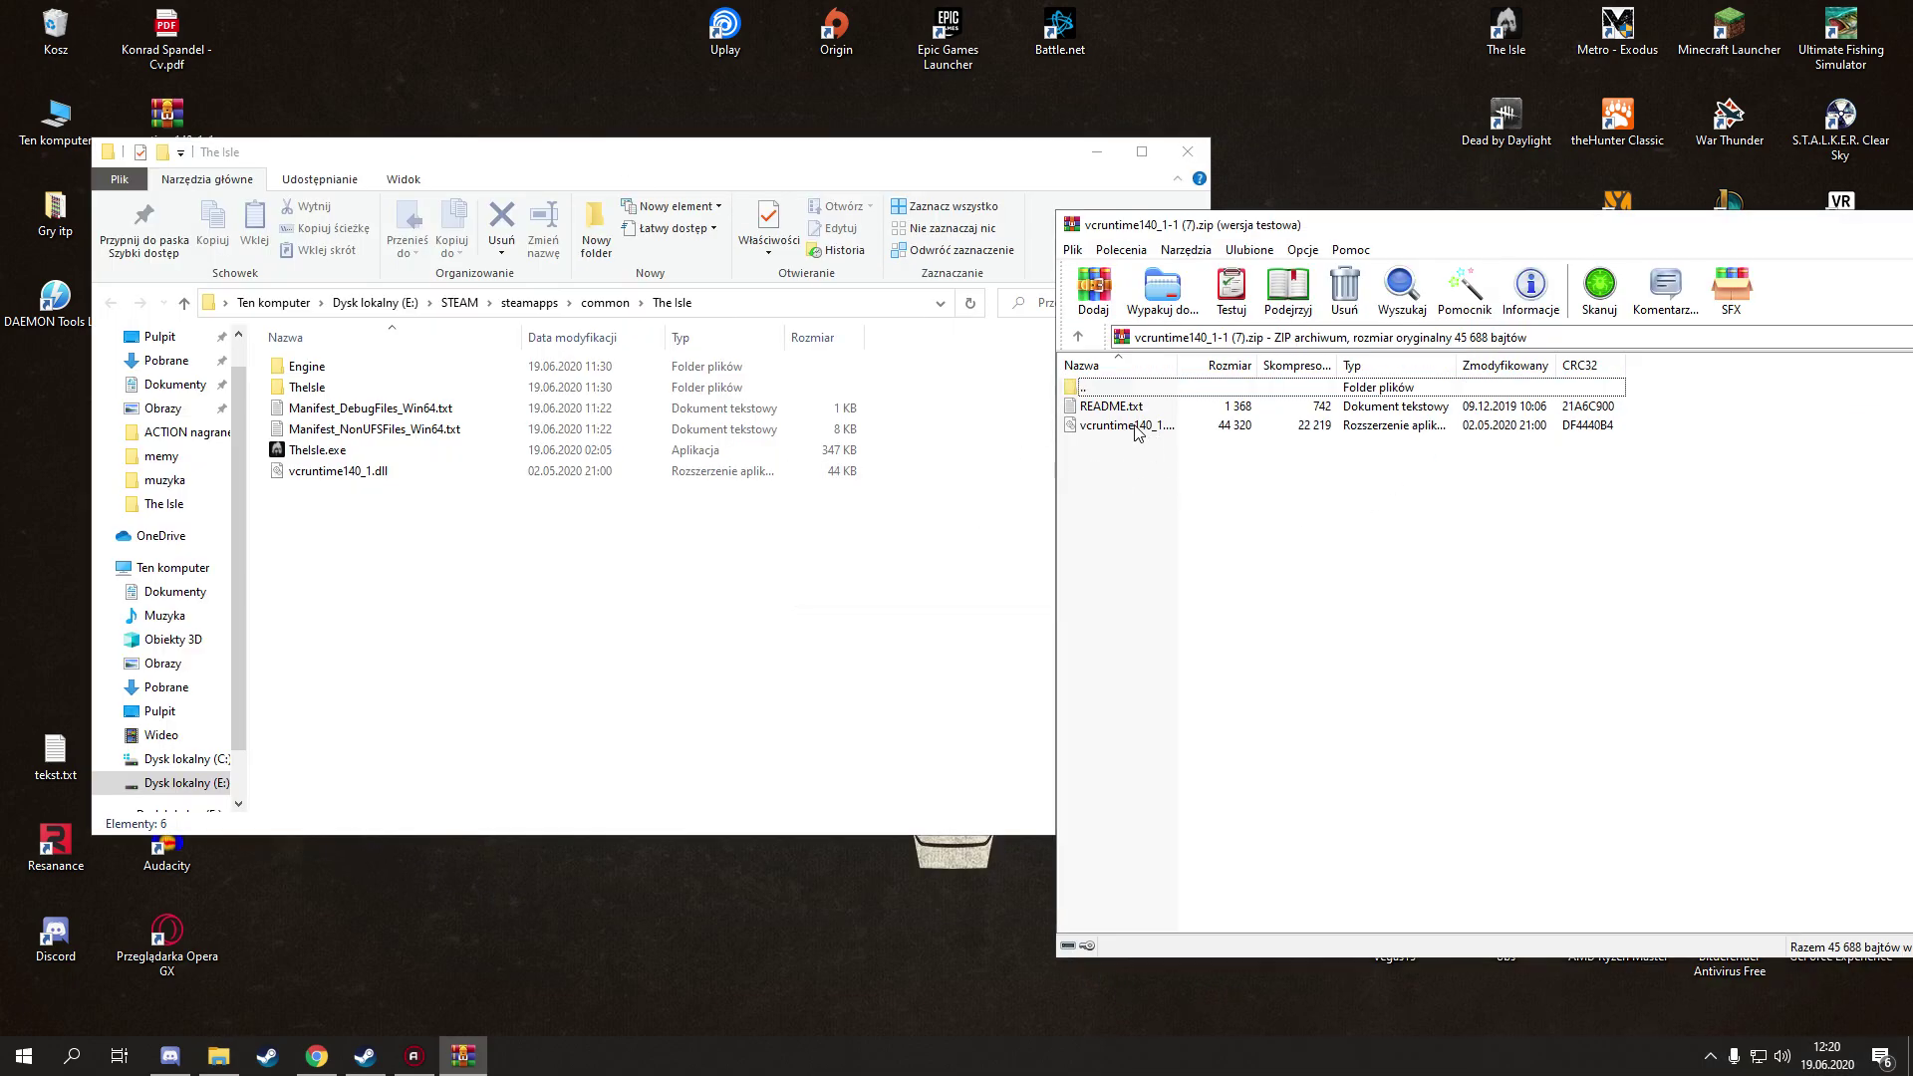
# Delete the old vcruntime140_1.dll from The Isle's folder.
pyautogui.click(337, 472)
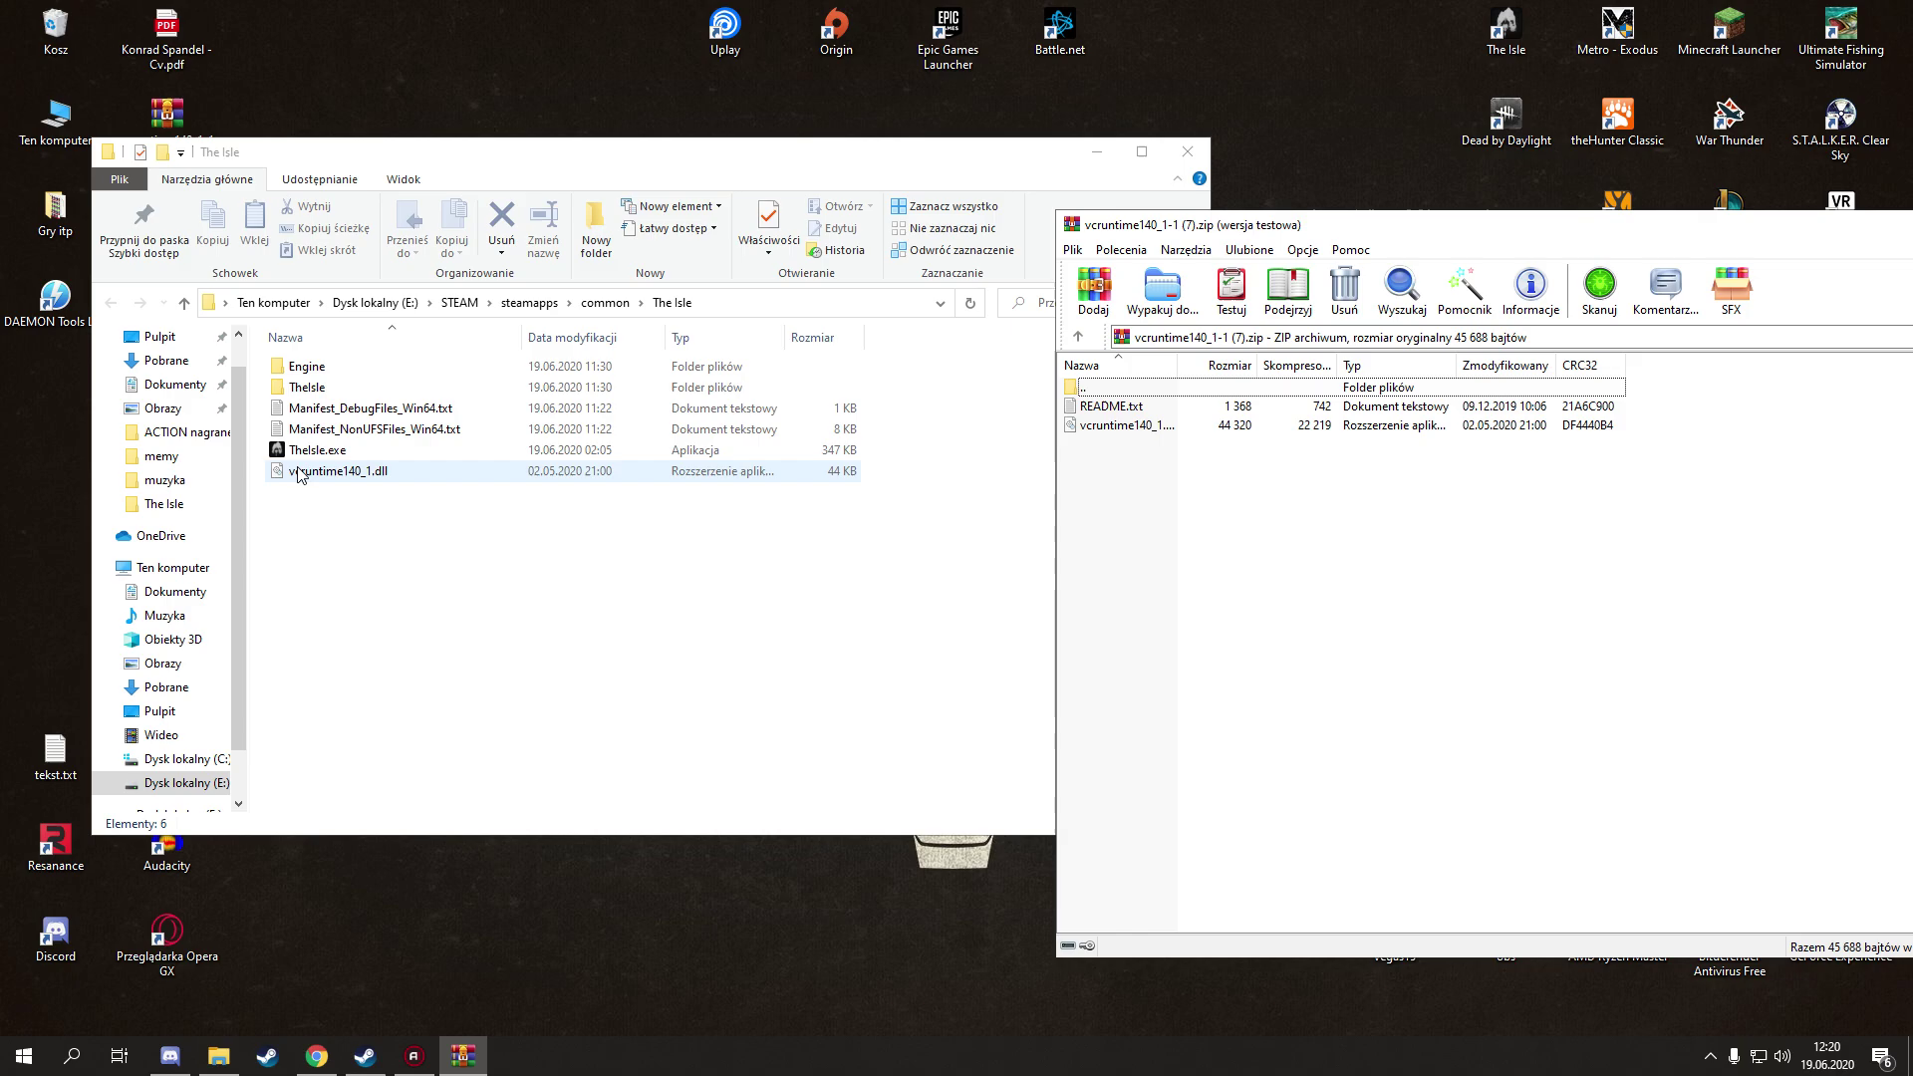
pyautogui.moveTo(336, 470); pyautogui.dragTo(60, 45)
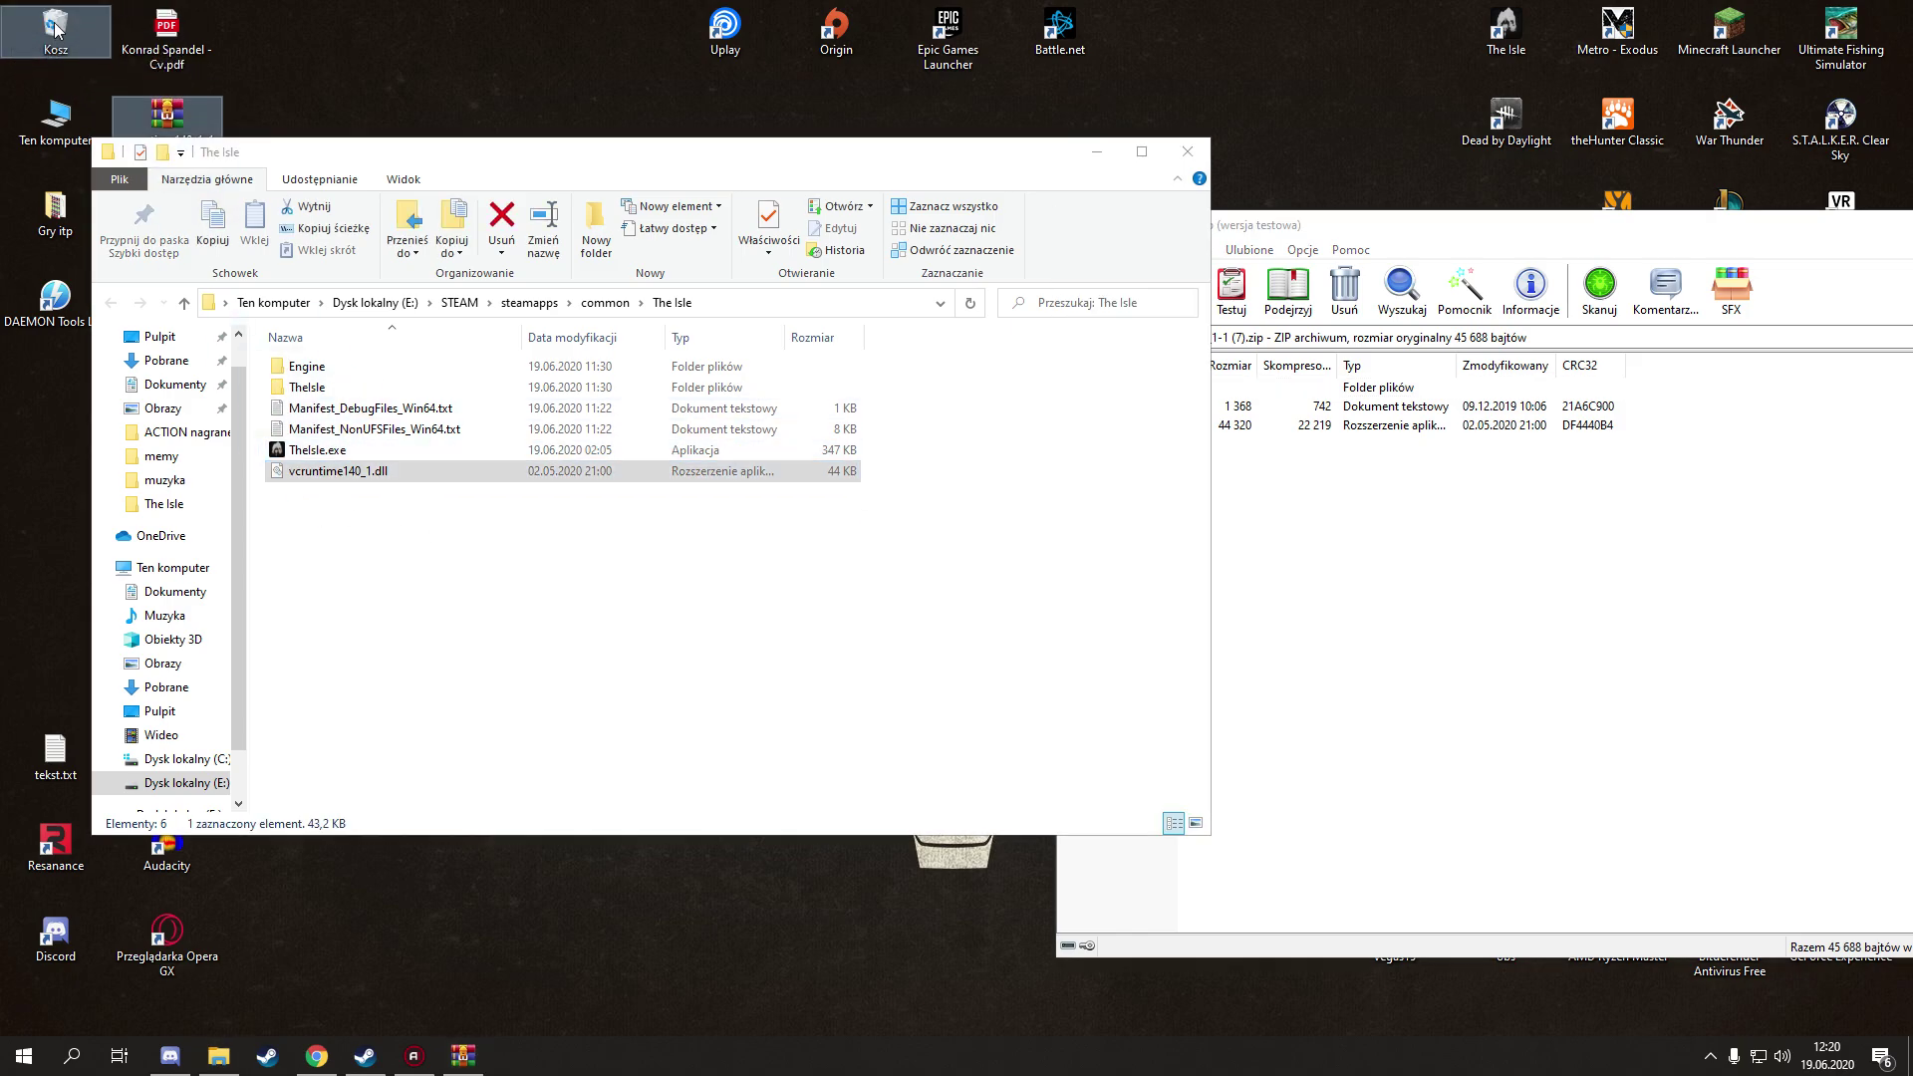
pyautogui.click(112, 70)
pyautogui.click(1032, 545)
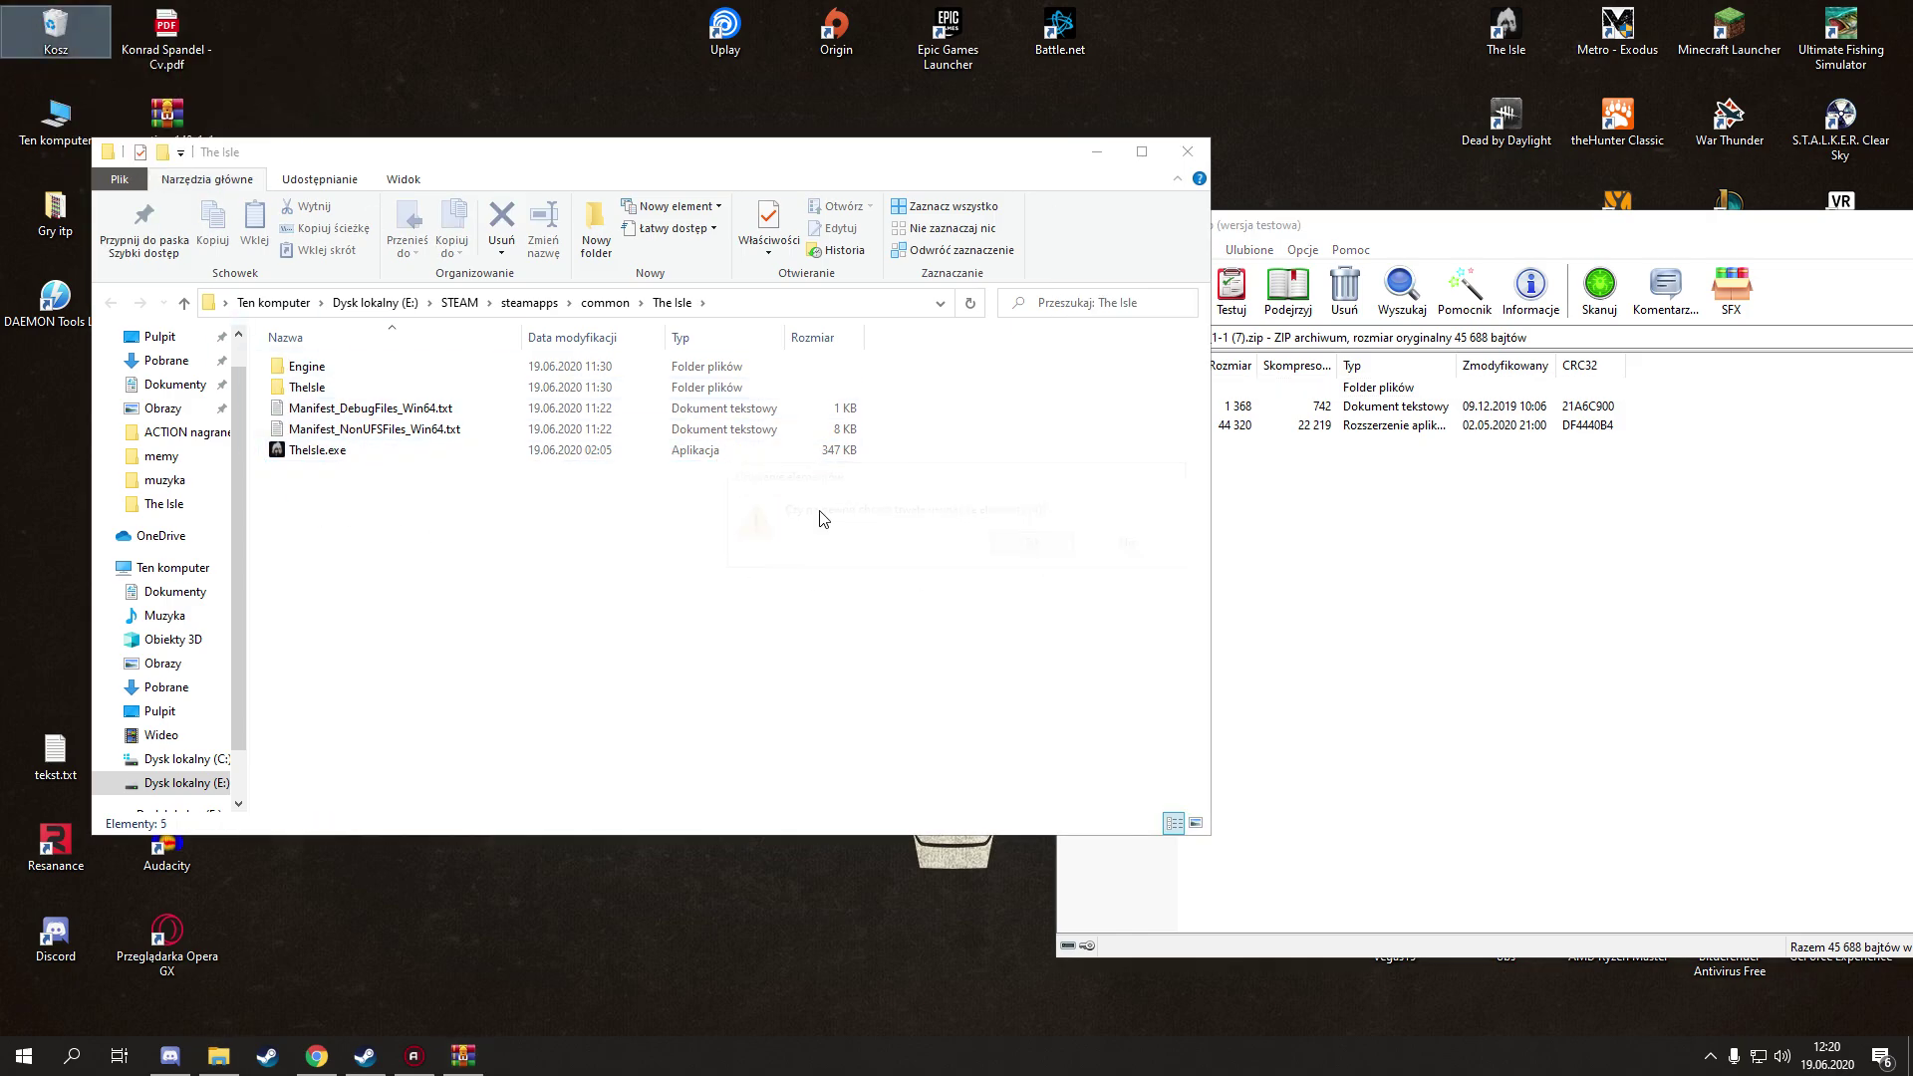
# Drag vcruntime140_1.dll from the archive into The Isle's game folder.
pyautogui.click(1322, 573)
pyautogui.moveTo(1109, 429); pyautogui.dragTo(335, 481)
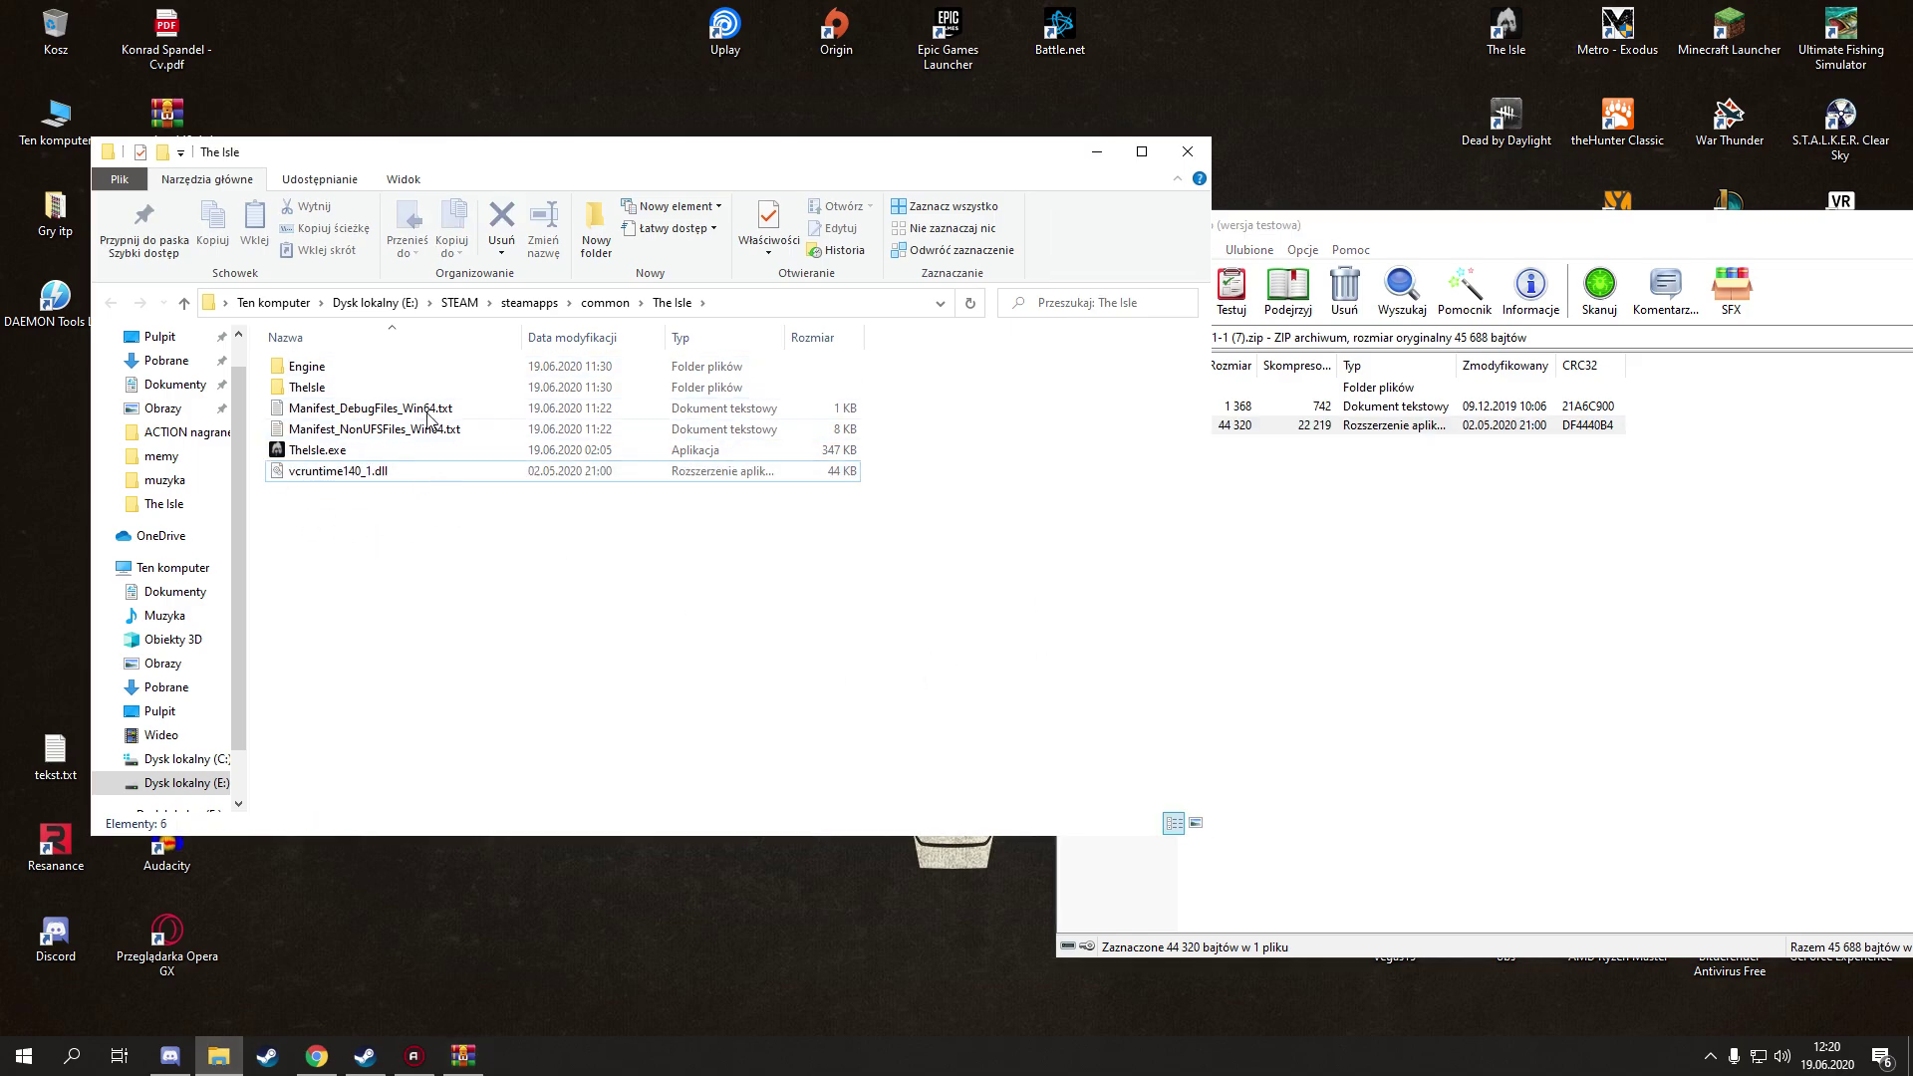
pyautogui.click(1421, 597)
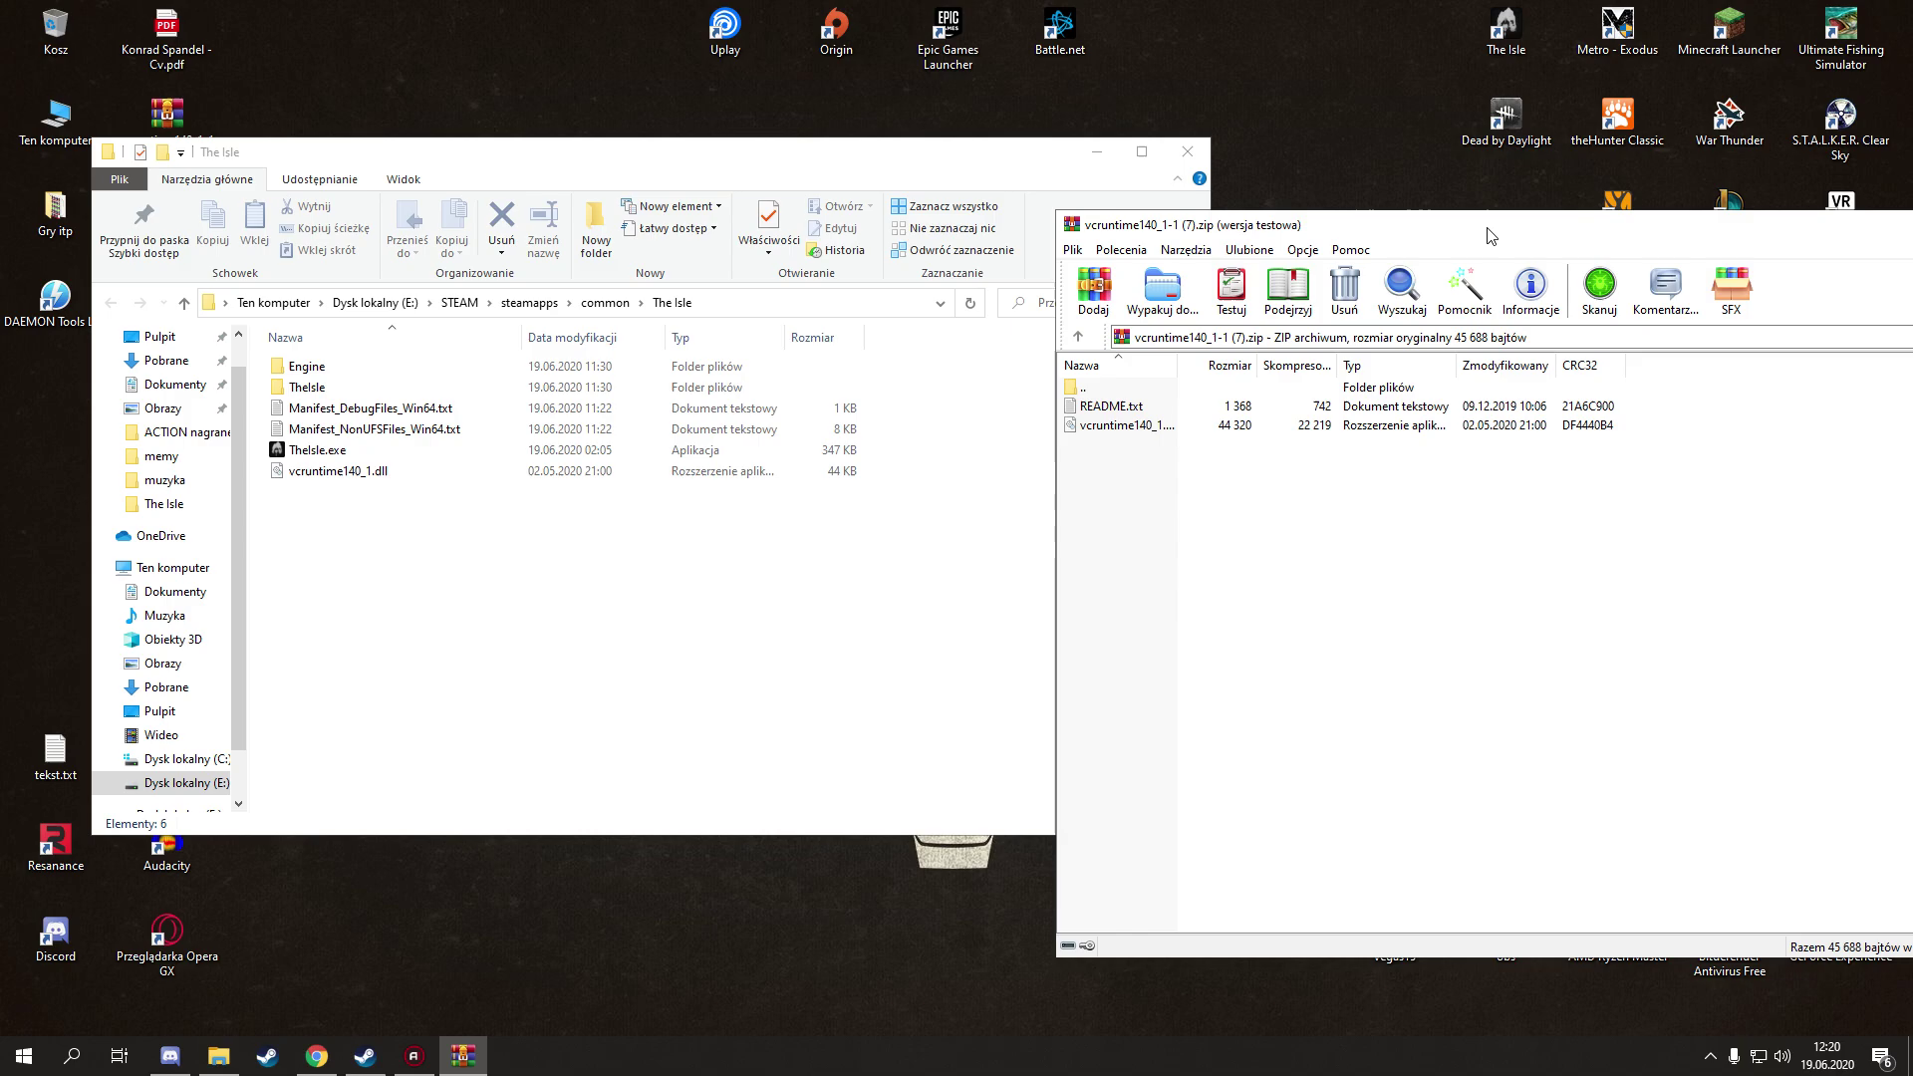
pyautogui.moveTo(1495, 224); pyautogui.dragTo(777, 222)
# Close WinRAR and The Isle folder window, then open Discord full screen.
pyautogui.click(1688, 228)
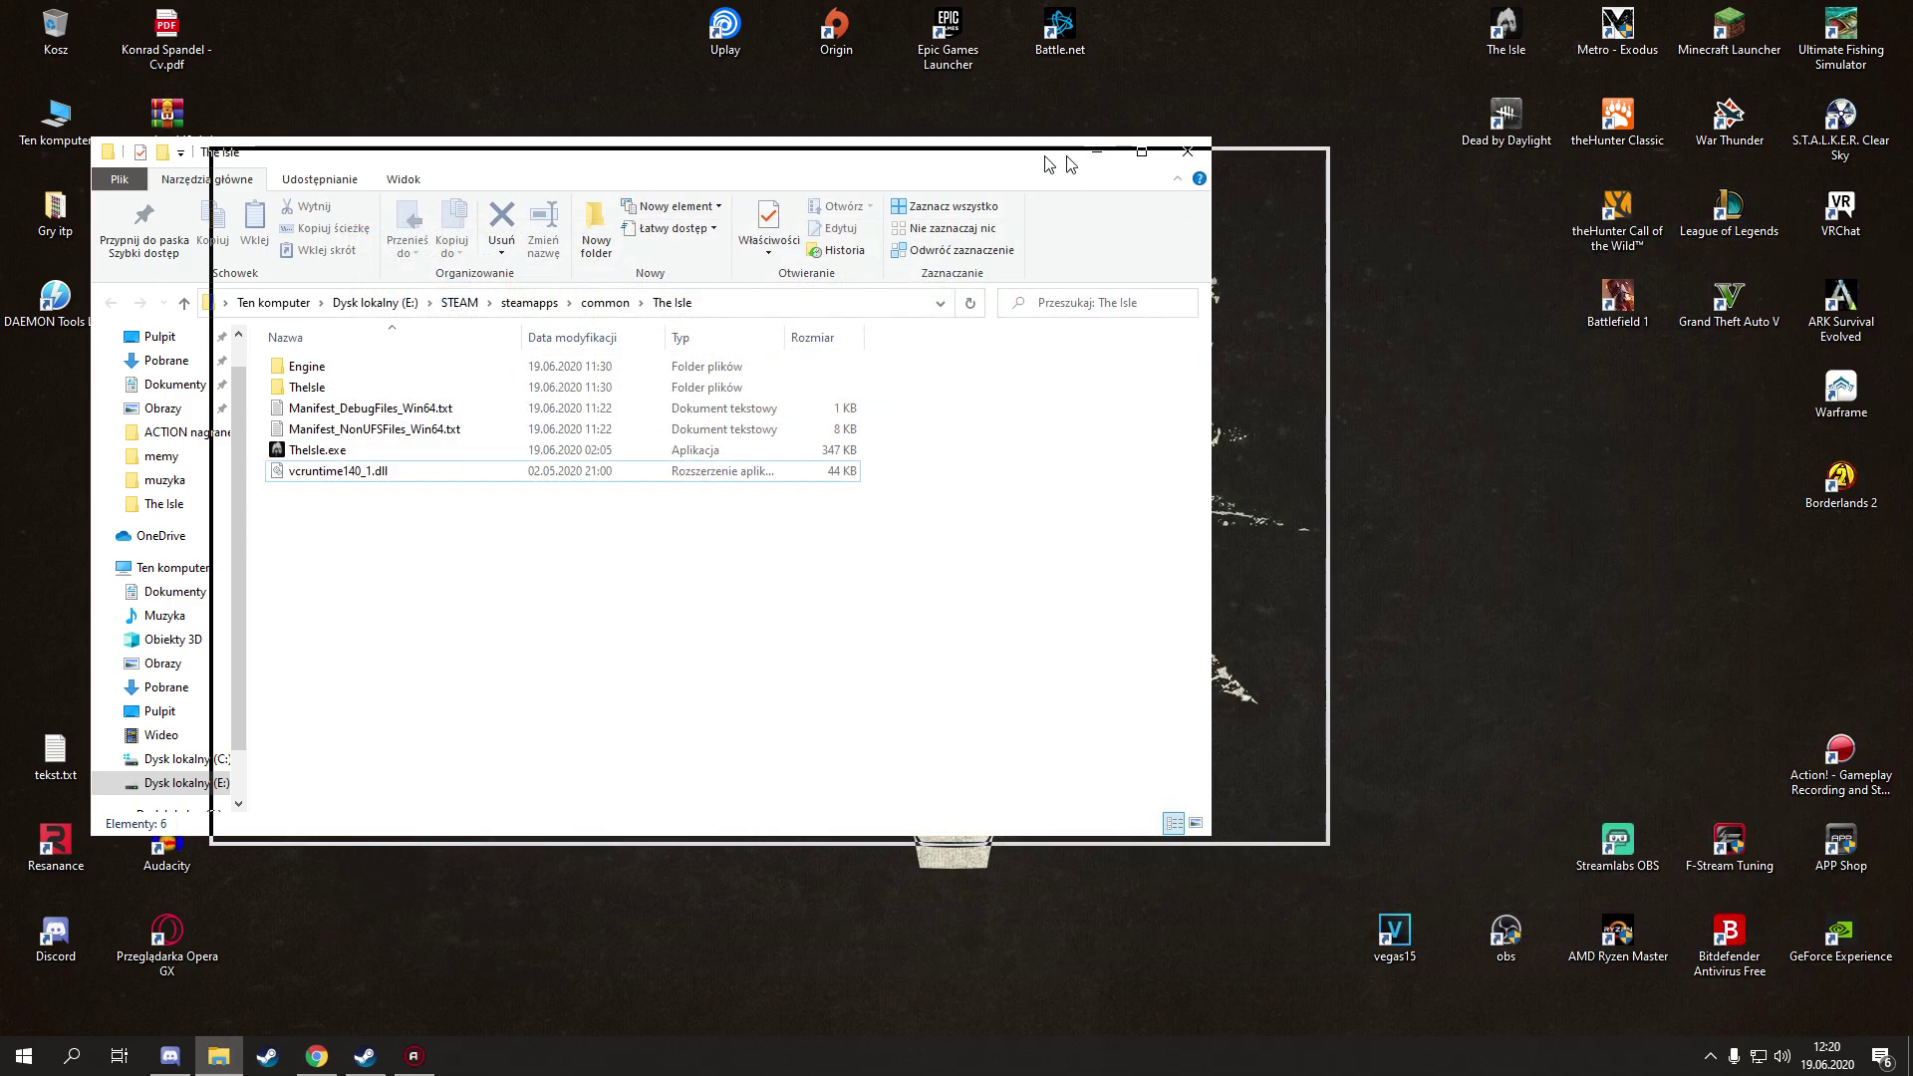
pyautogui.moveTo(688, 151); pyautogui.dragTo(956, 148)
pyautogui.click(1467, 150)
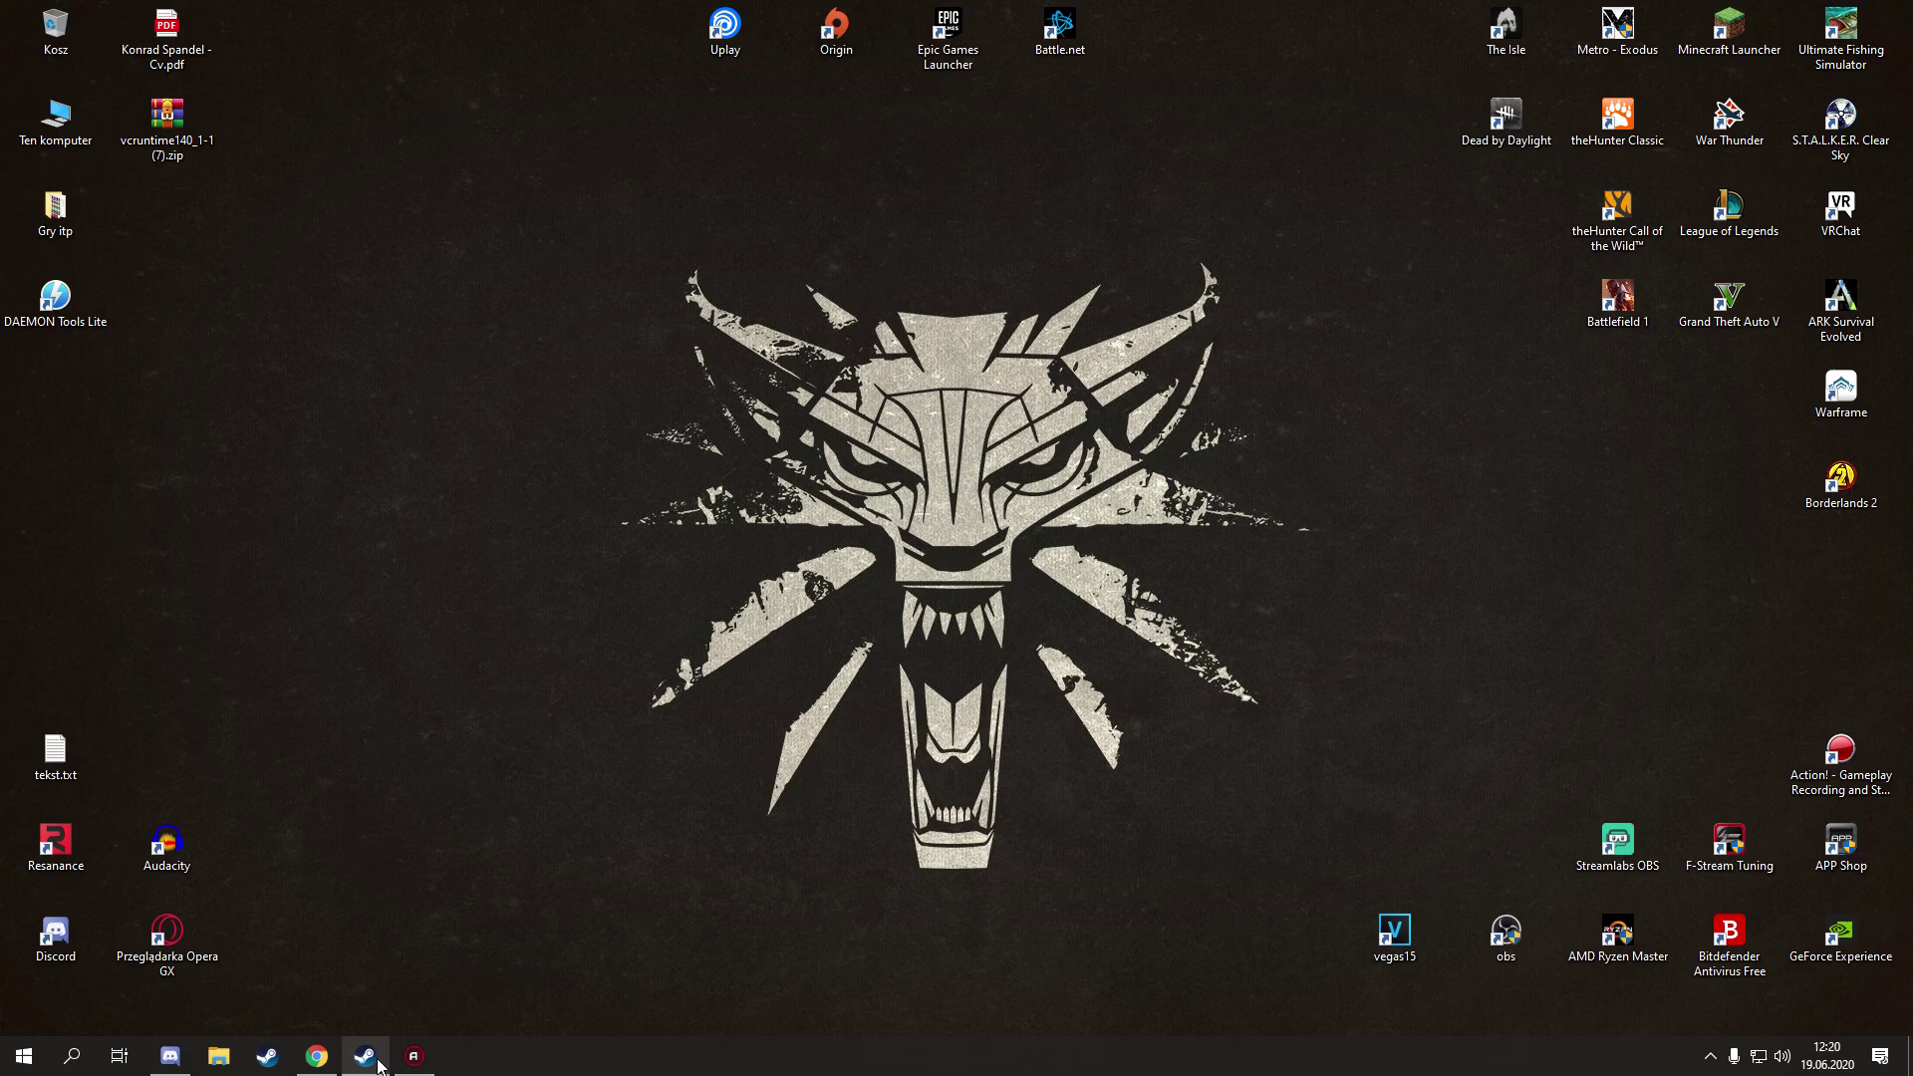
pyautogui.click(168, 1058)
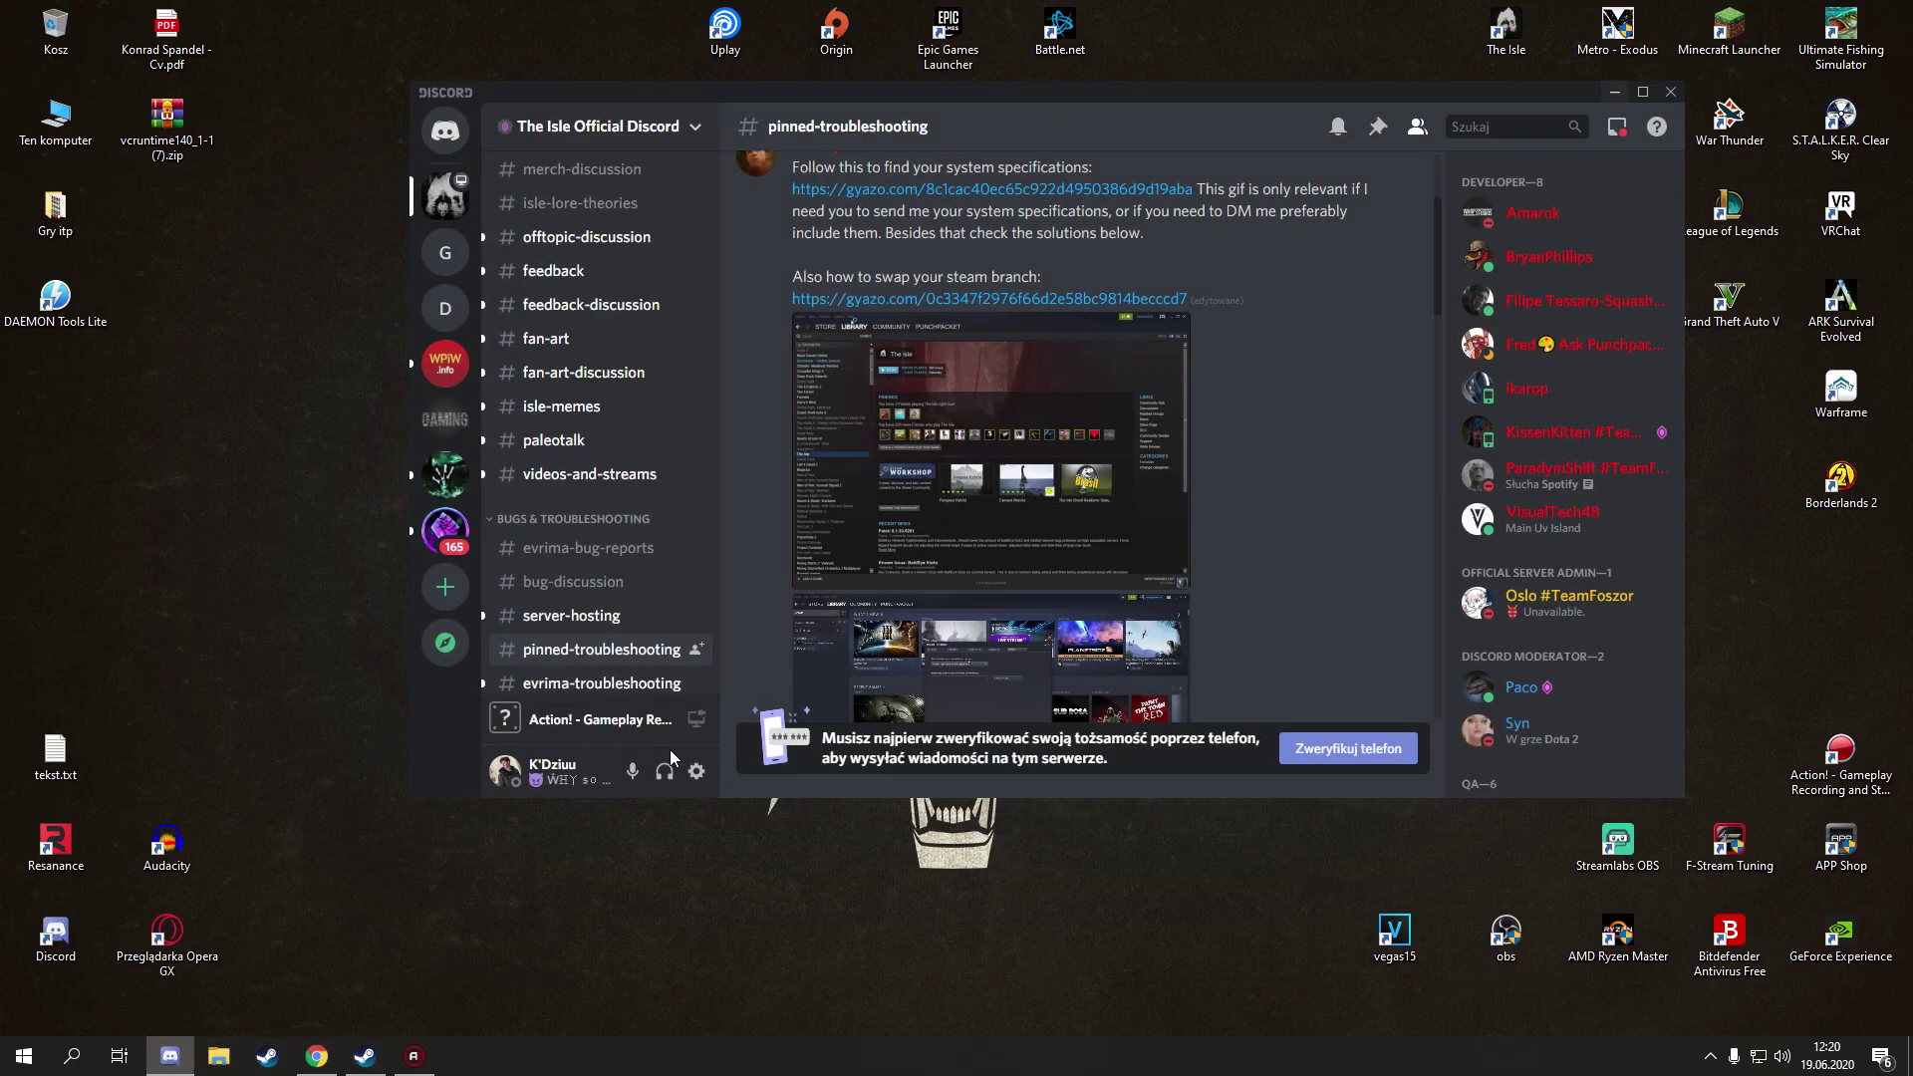
pyautogui.doubleClick(1189, 90)
pyautogui.scroll(-3, 1057, 718)
pyautogui.scroll(-5, 1057, 712)
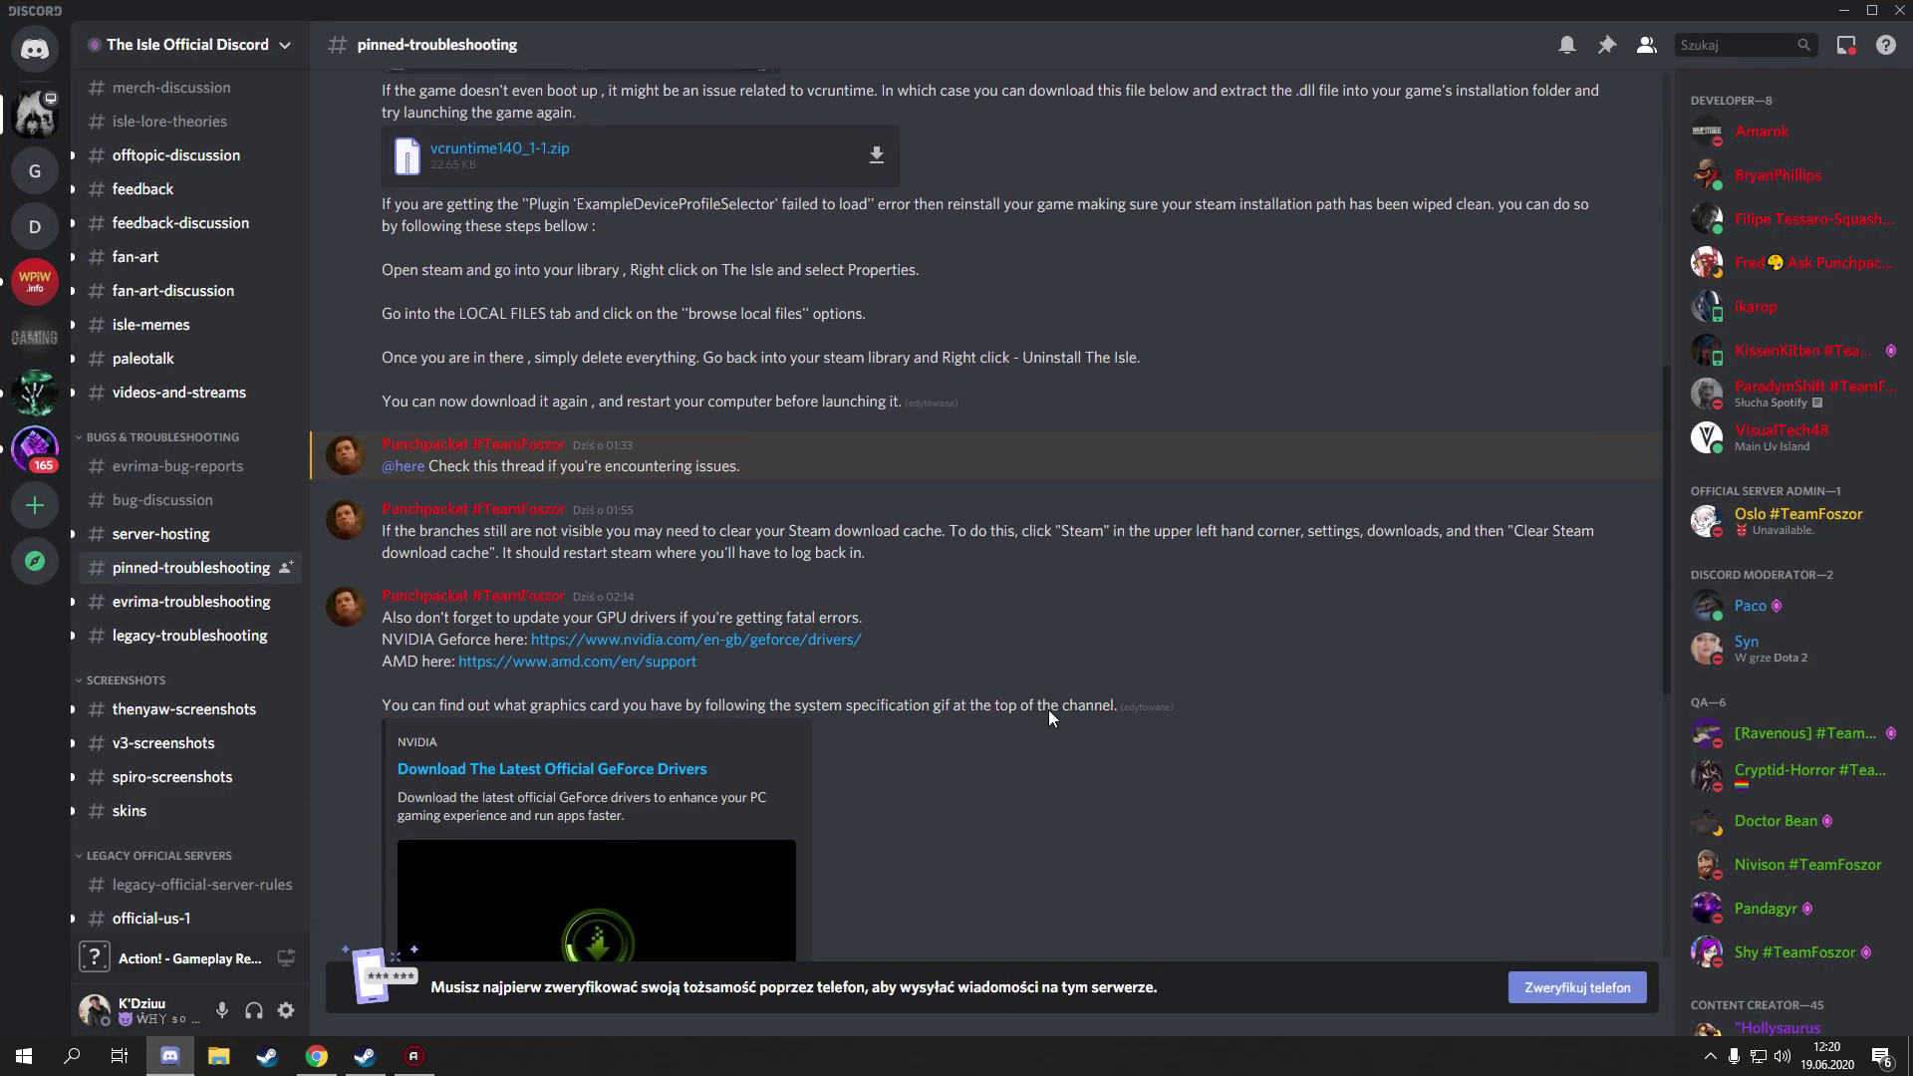
pyautogui.scroll(-3, 1051, 709)
pyautogui.scroll(-3, 1051, 710)
pyautogui.scroll(-3, 1015, 686)
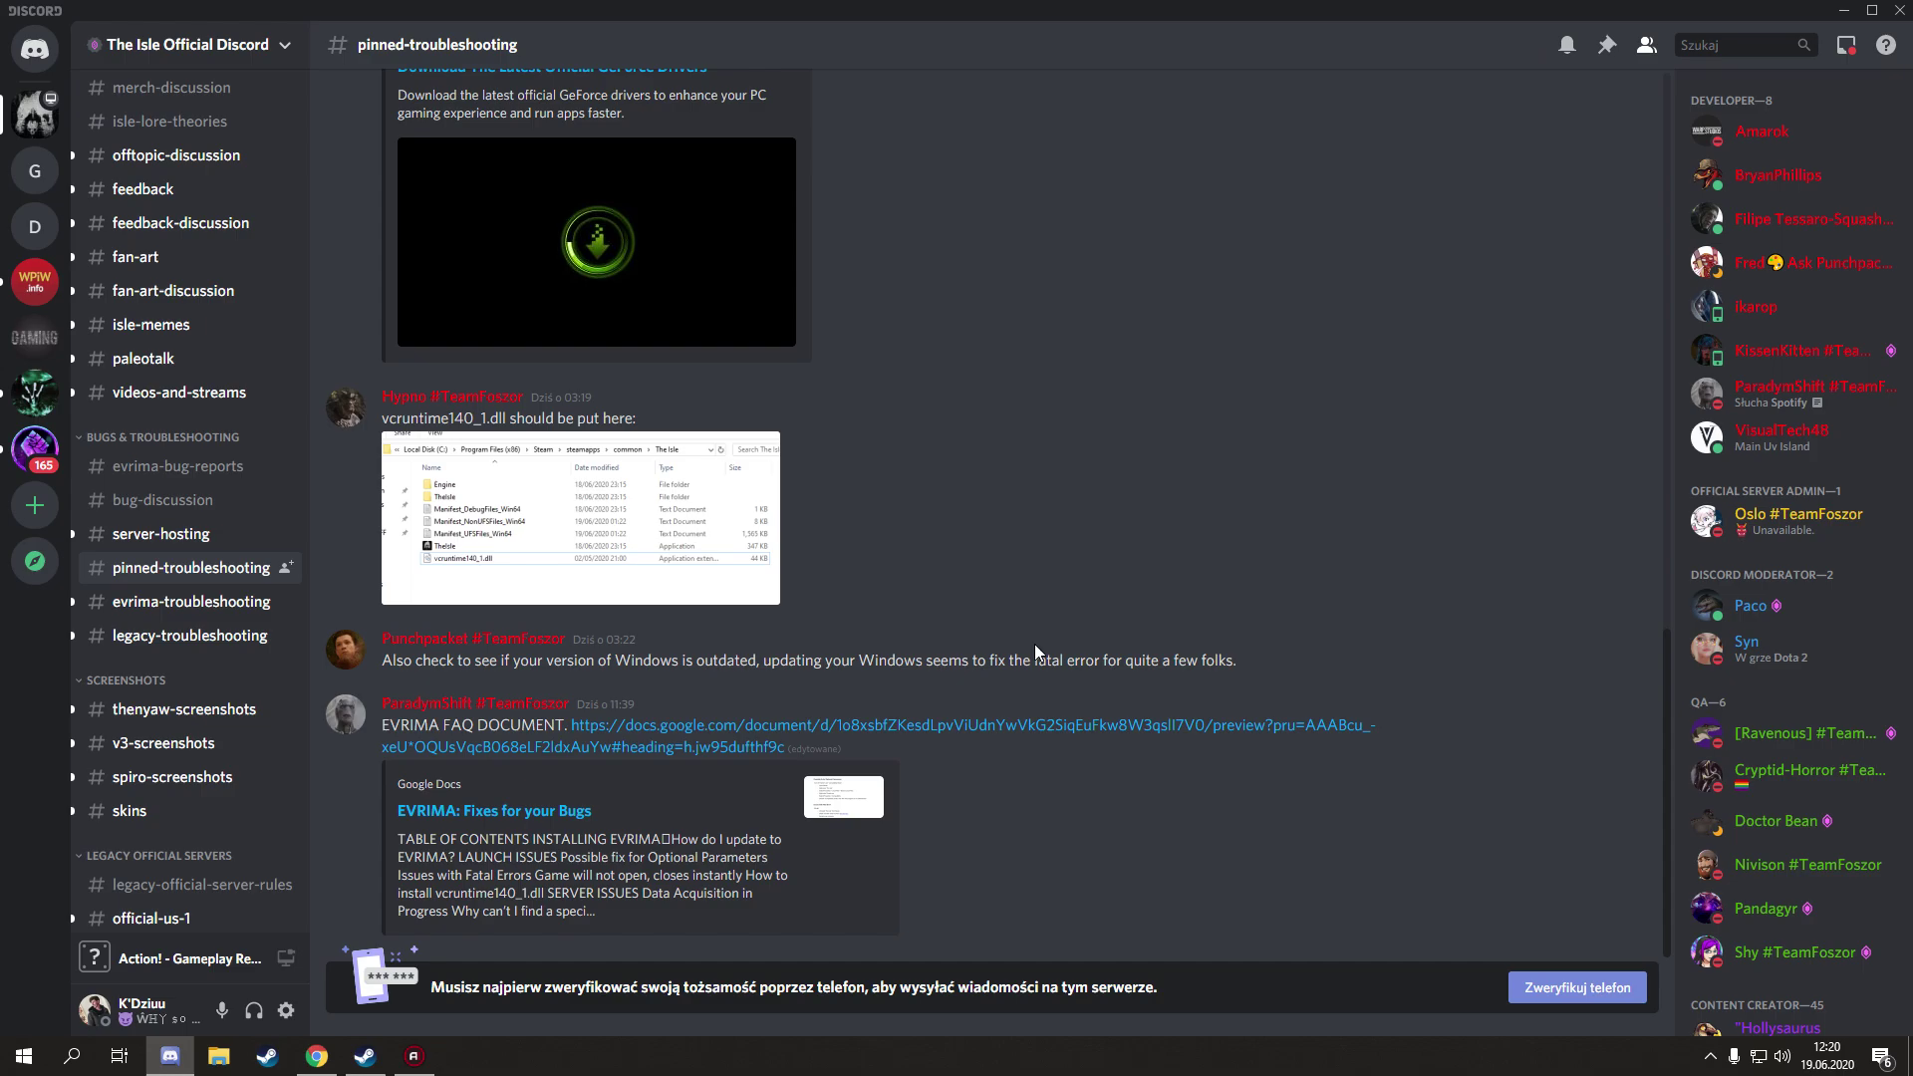
pyautogui.scroll(3, 1064, 680)
pyautogui.scroll(3, 1106, 685)
pyautogui.scroll(3, 1158, 695)
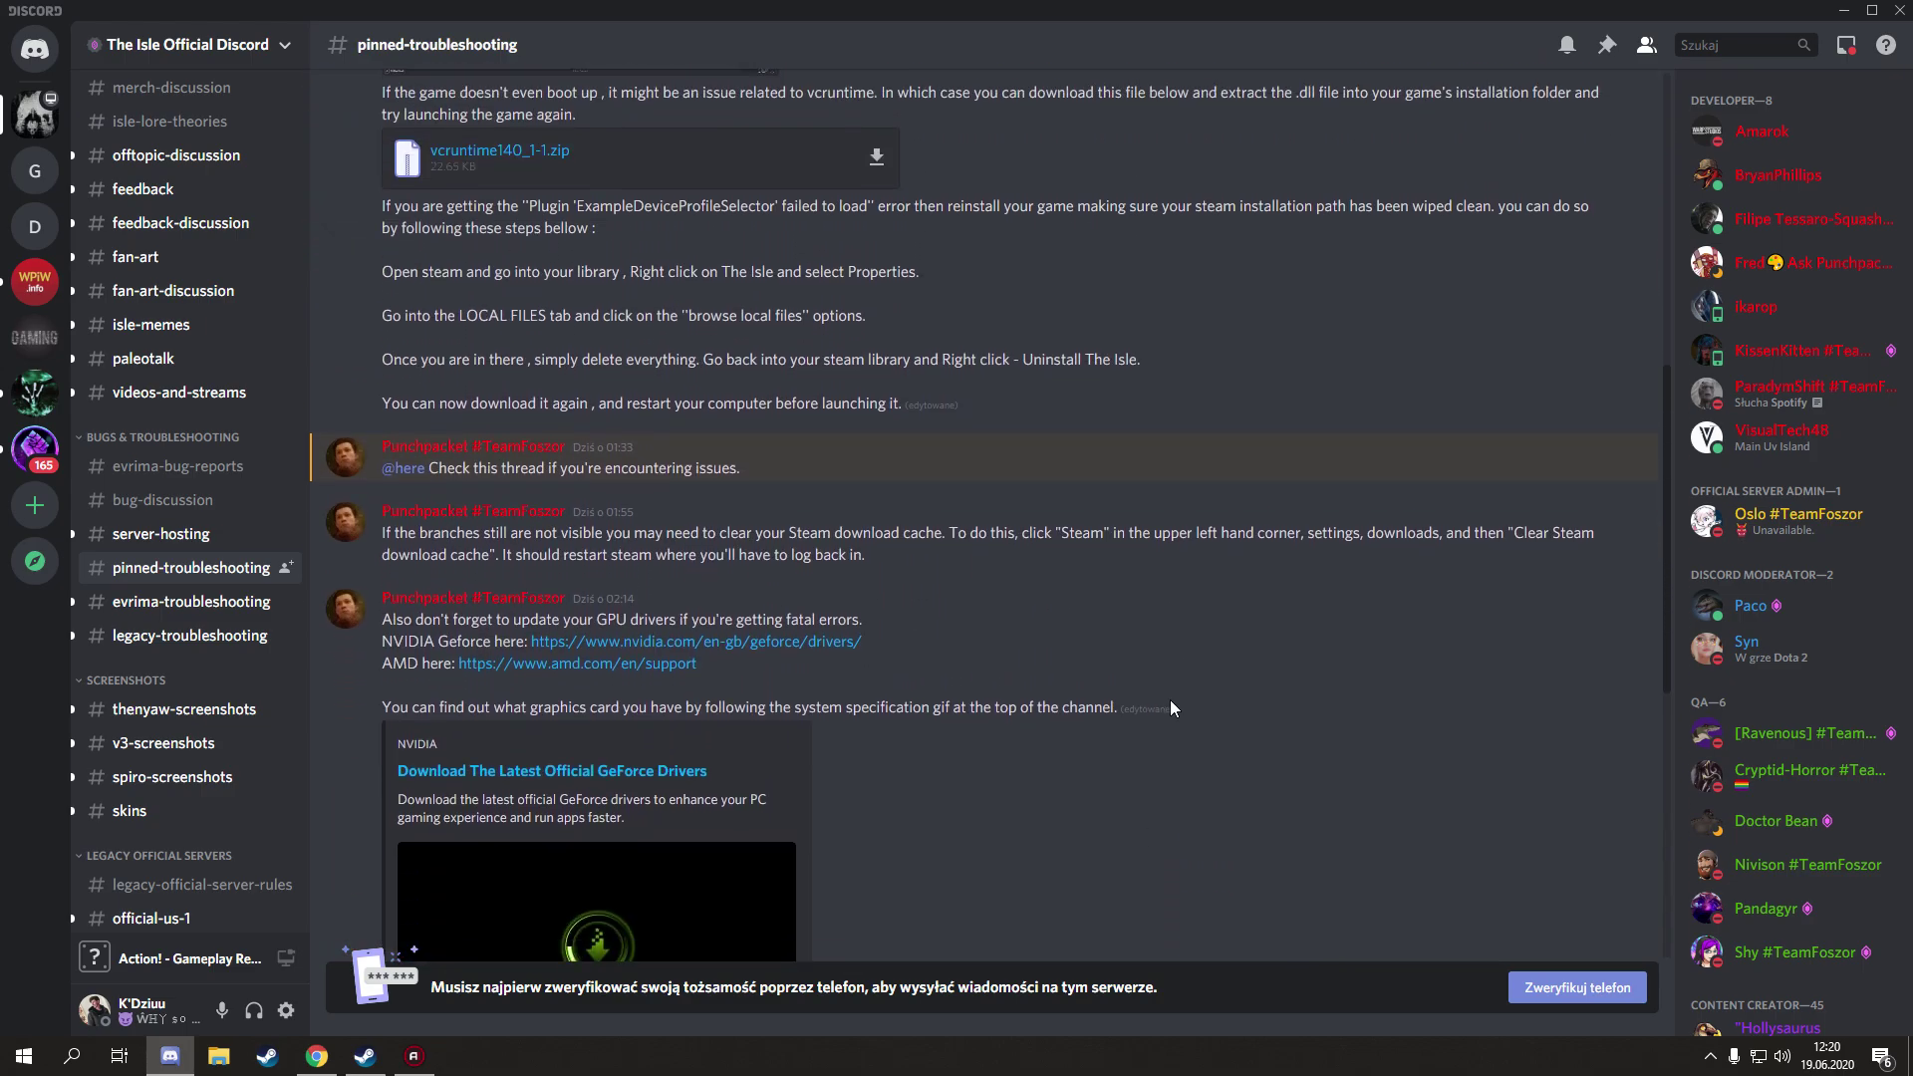
pyautogui.scroll(-4, 1173, 690)
pyautogui.scroll(2, 1172, 688)
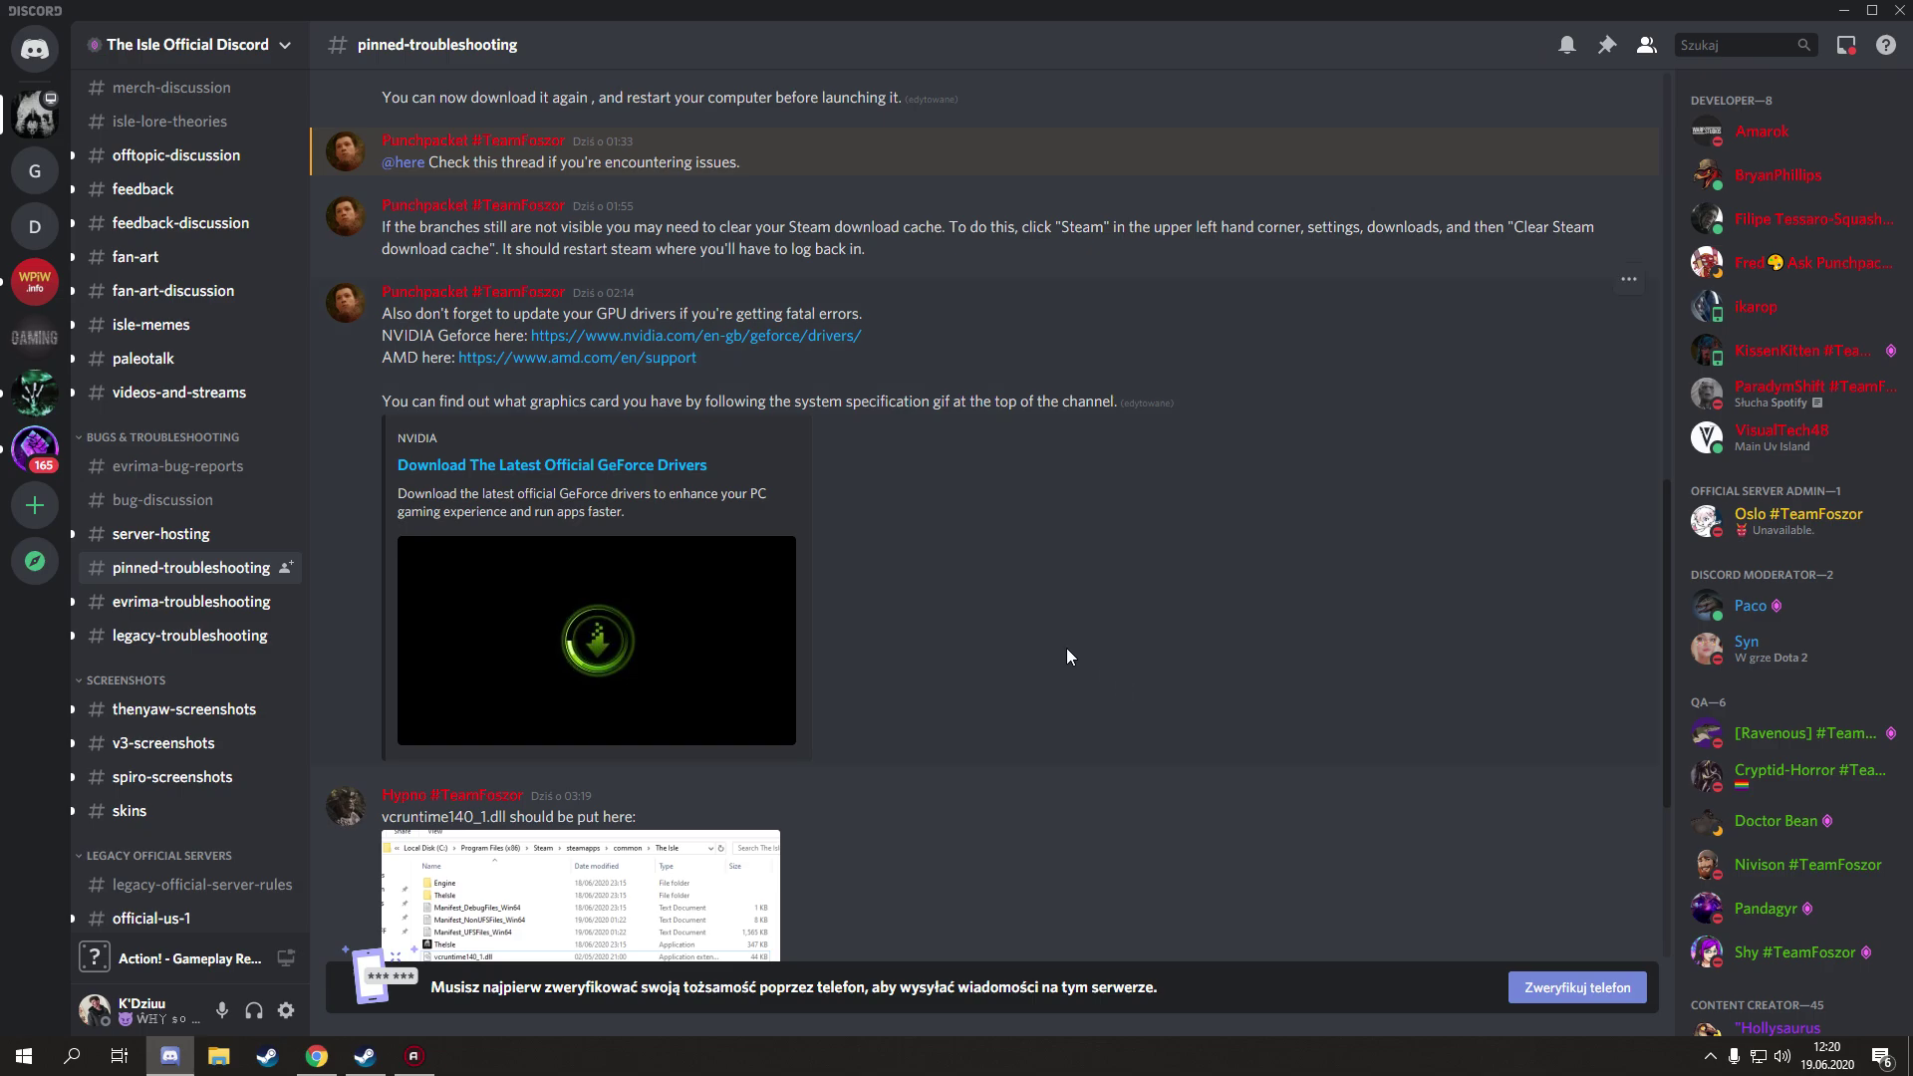
pyautogui.scroll(2, 1047, 568)
pyautogui.scroll(1, 1002, 524)
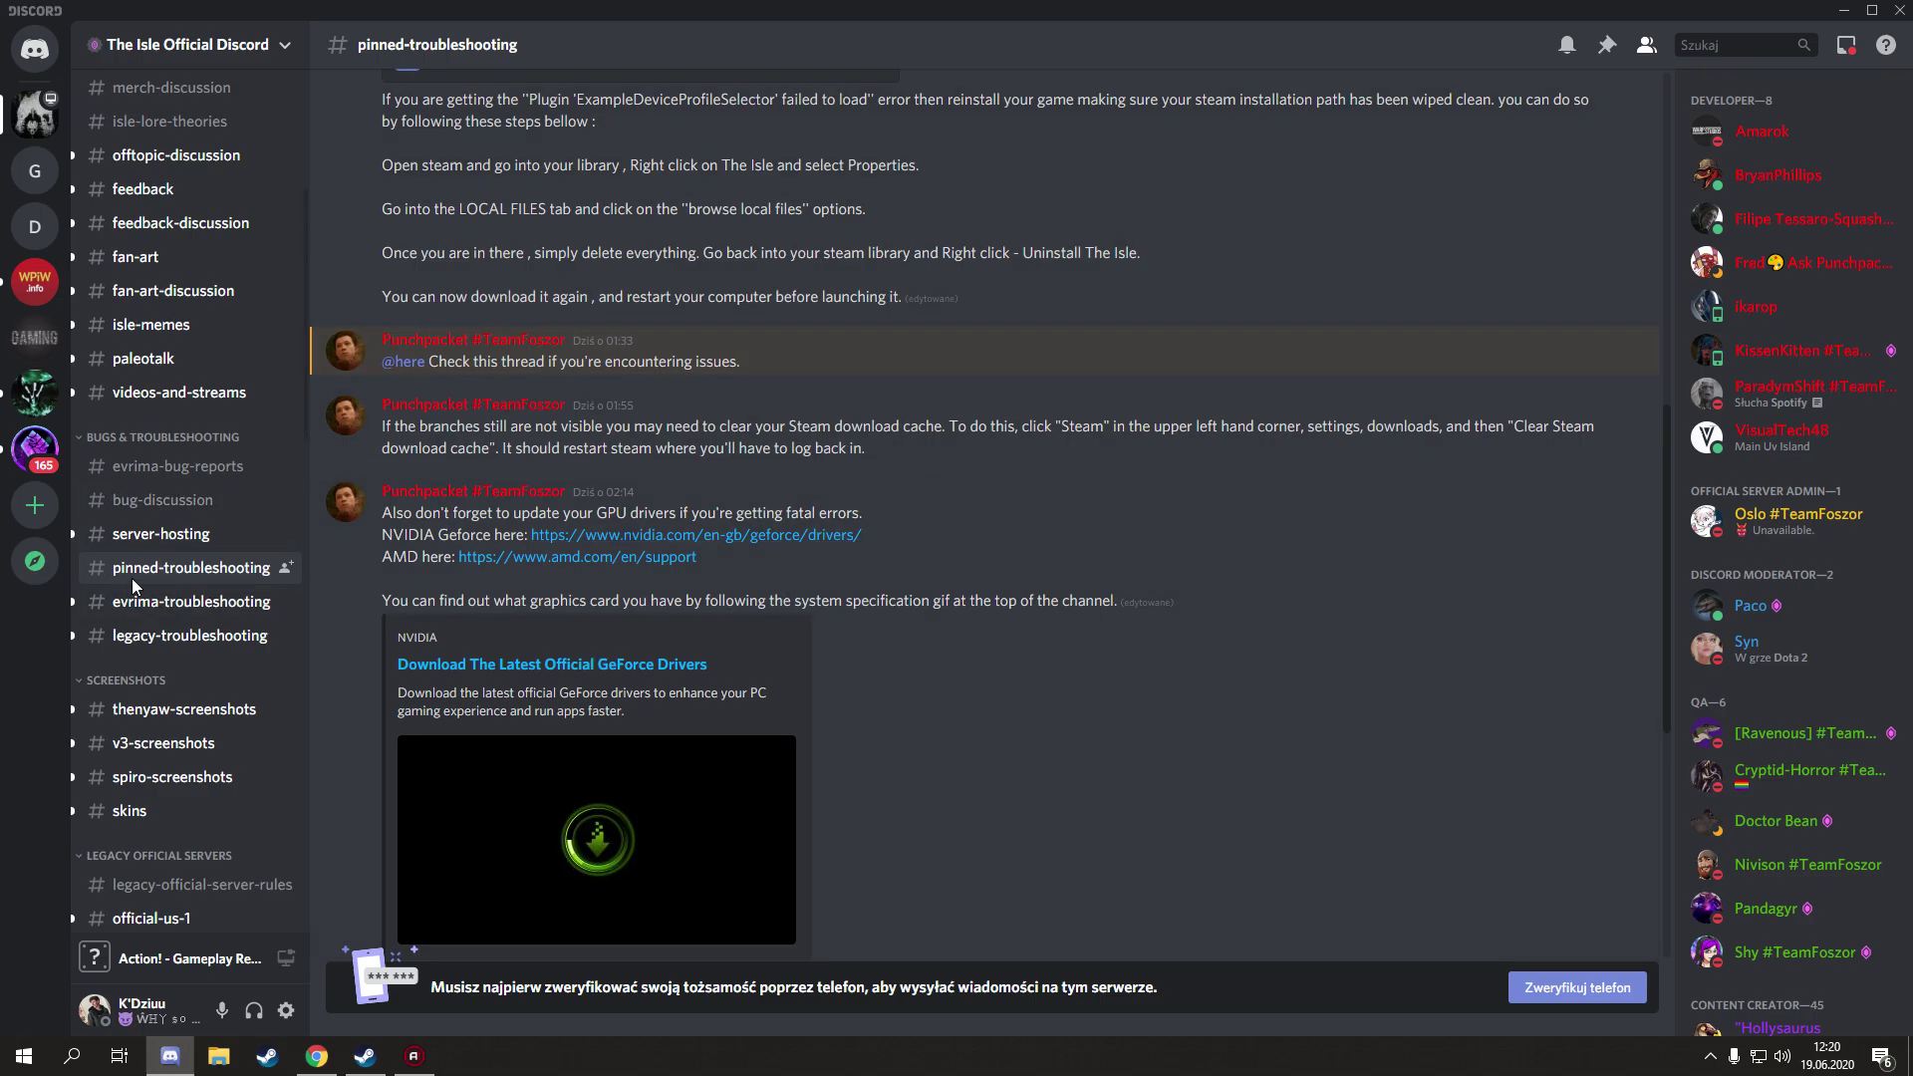
pyautogui.scroll(10, 688, 591)
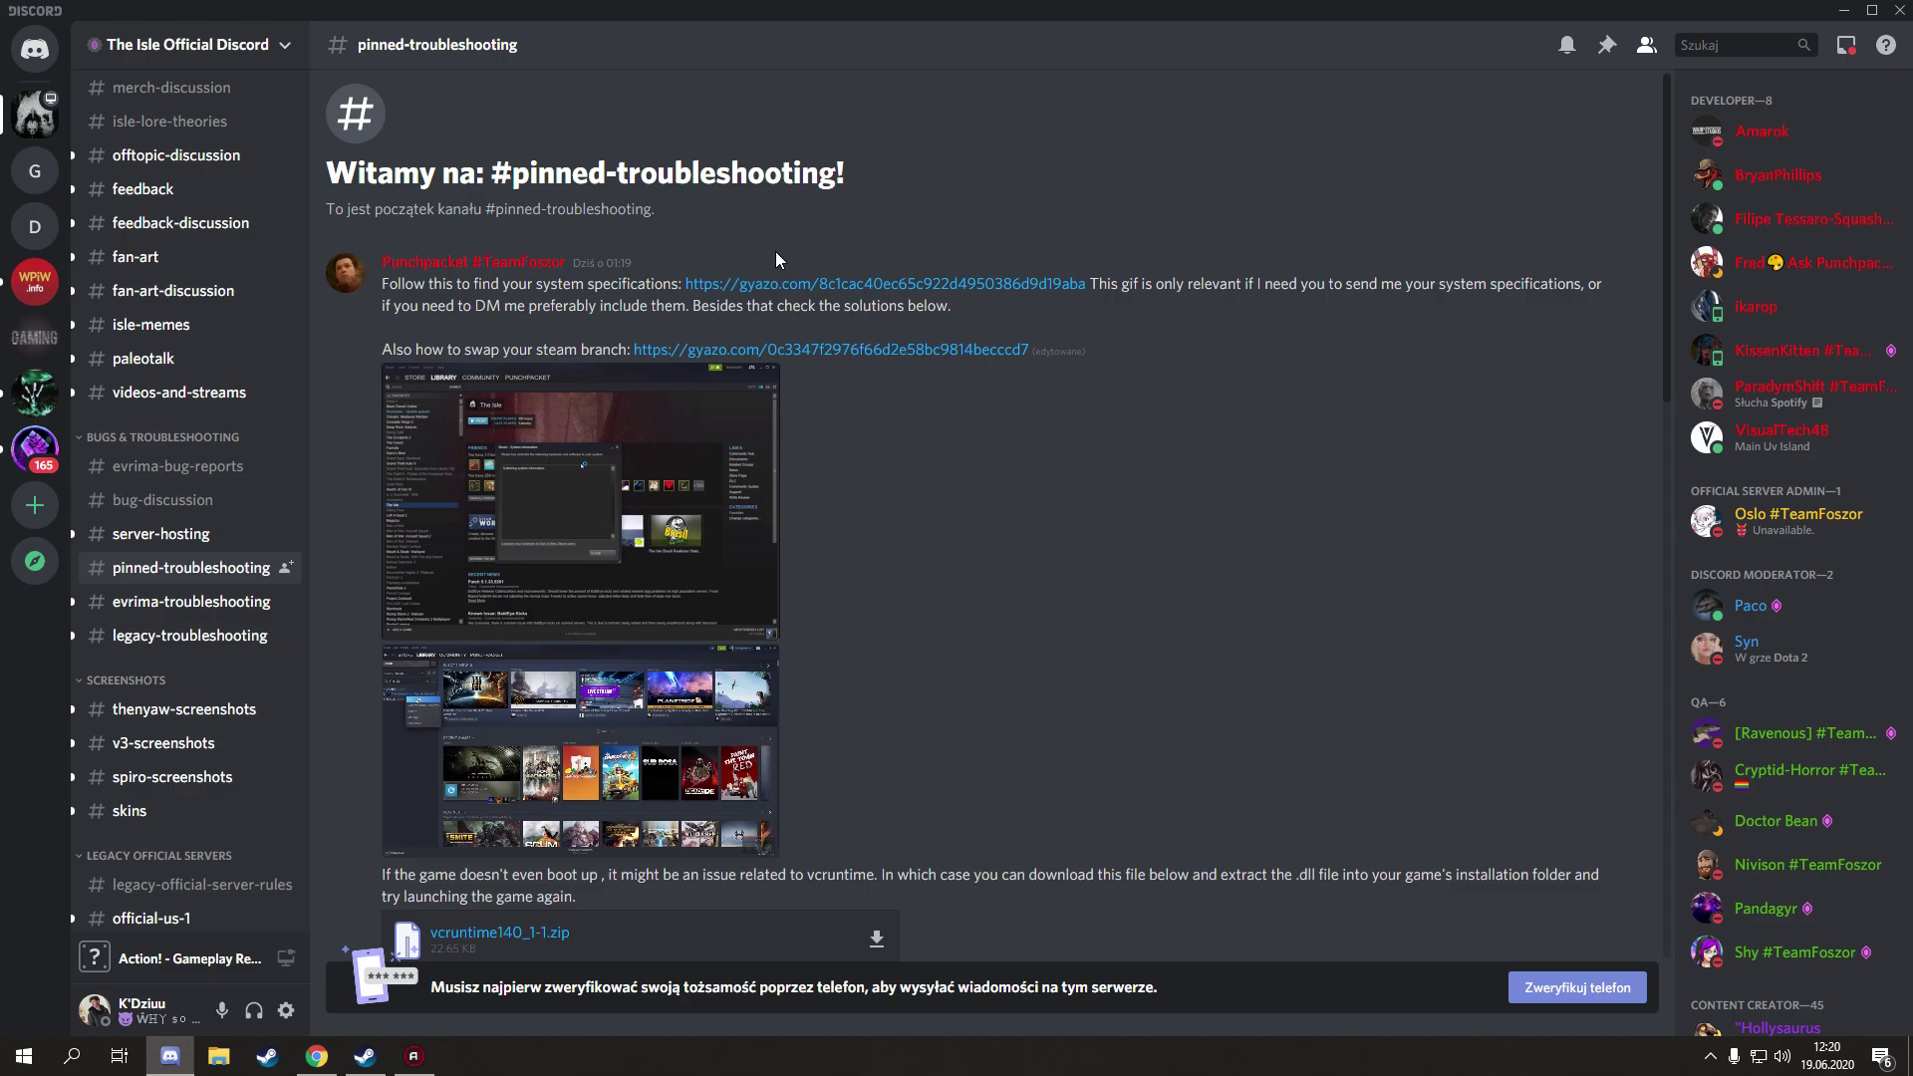
pyautogui.scroll(-8, 822, 644)
pyautogui.scroll(-4, 822, 642)
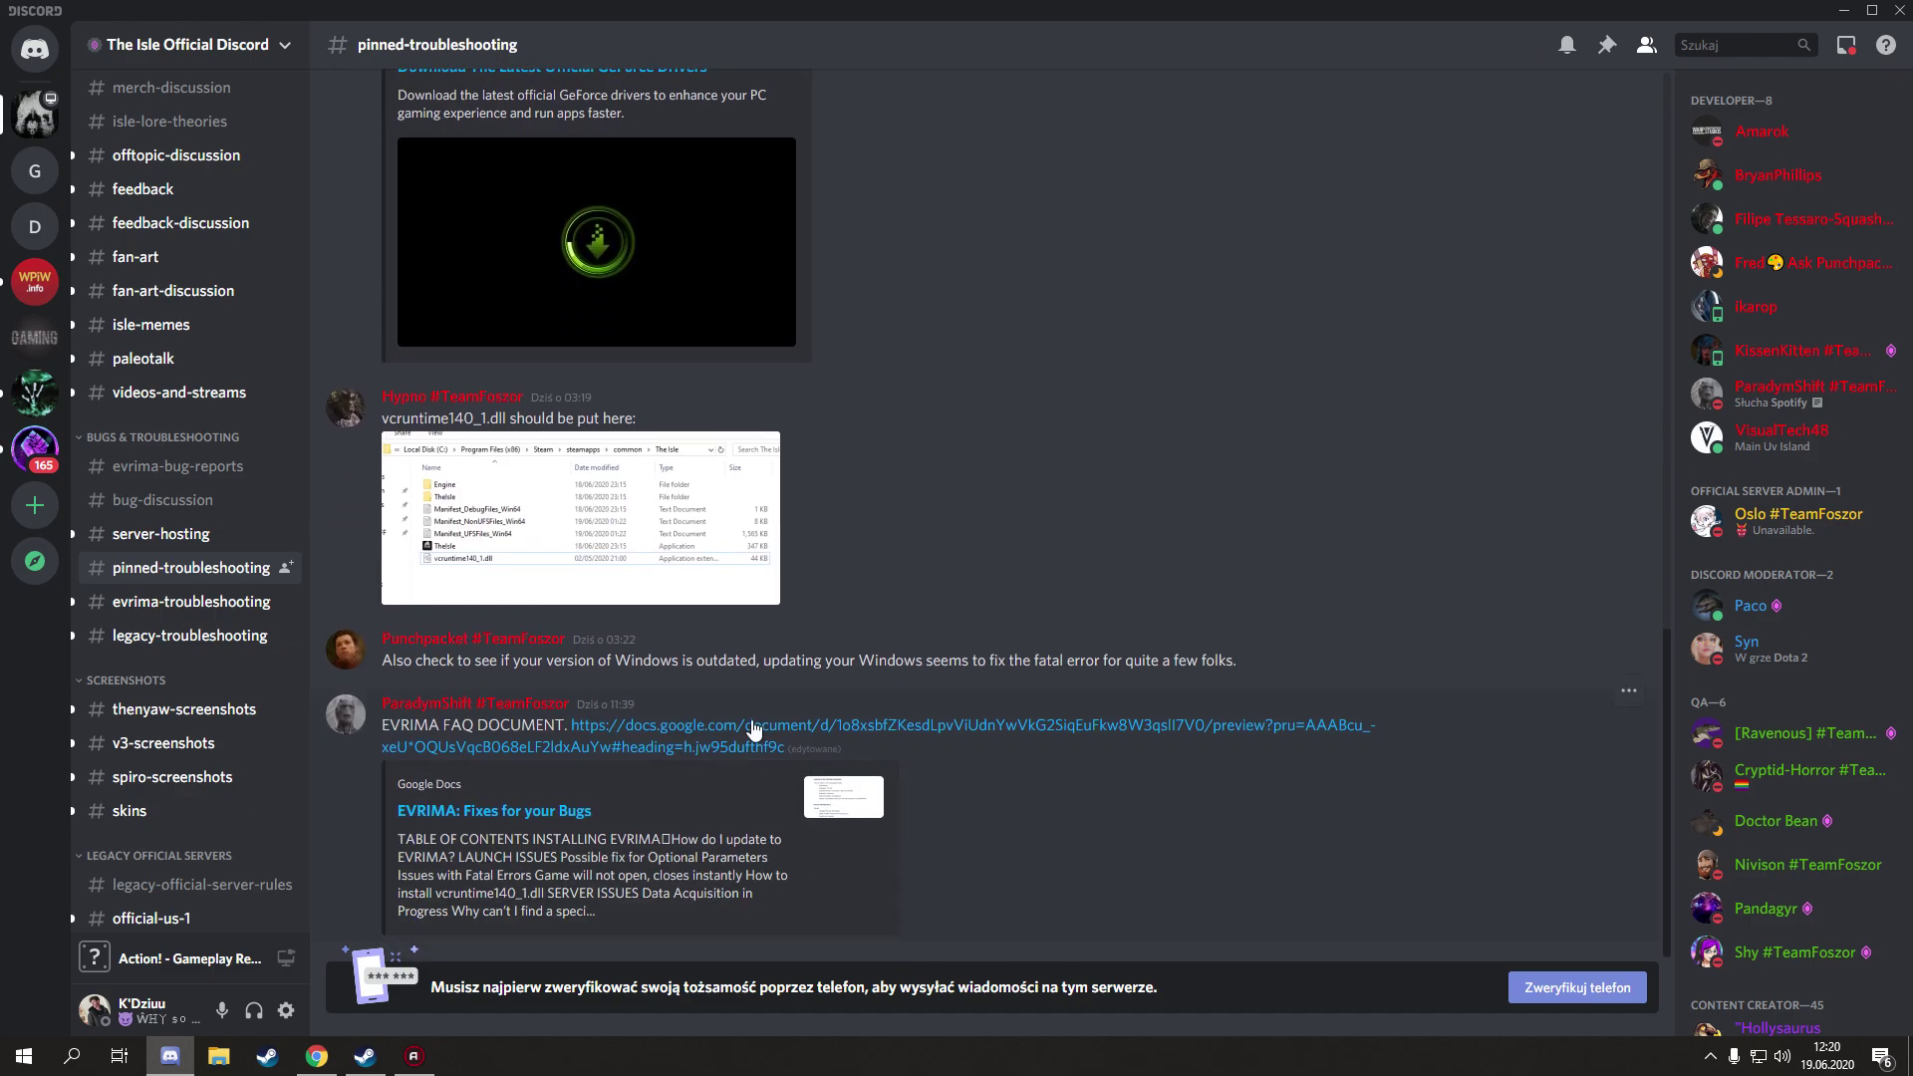
pyautogui.scroll(5, 921, 546)
pyautogui.scroll(5, 935, 634)
pyautogui.scroll(3, 895, 696)
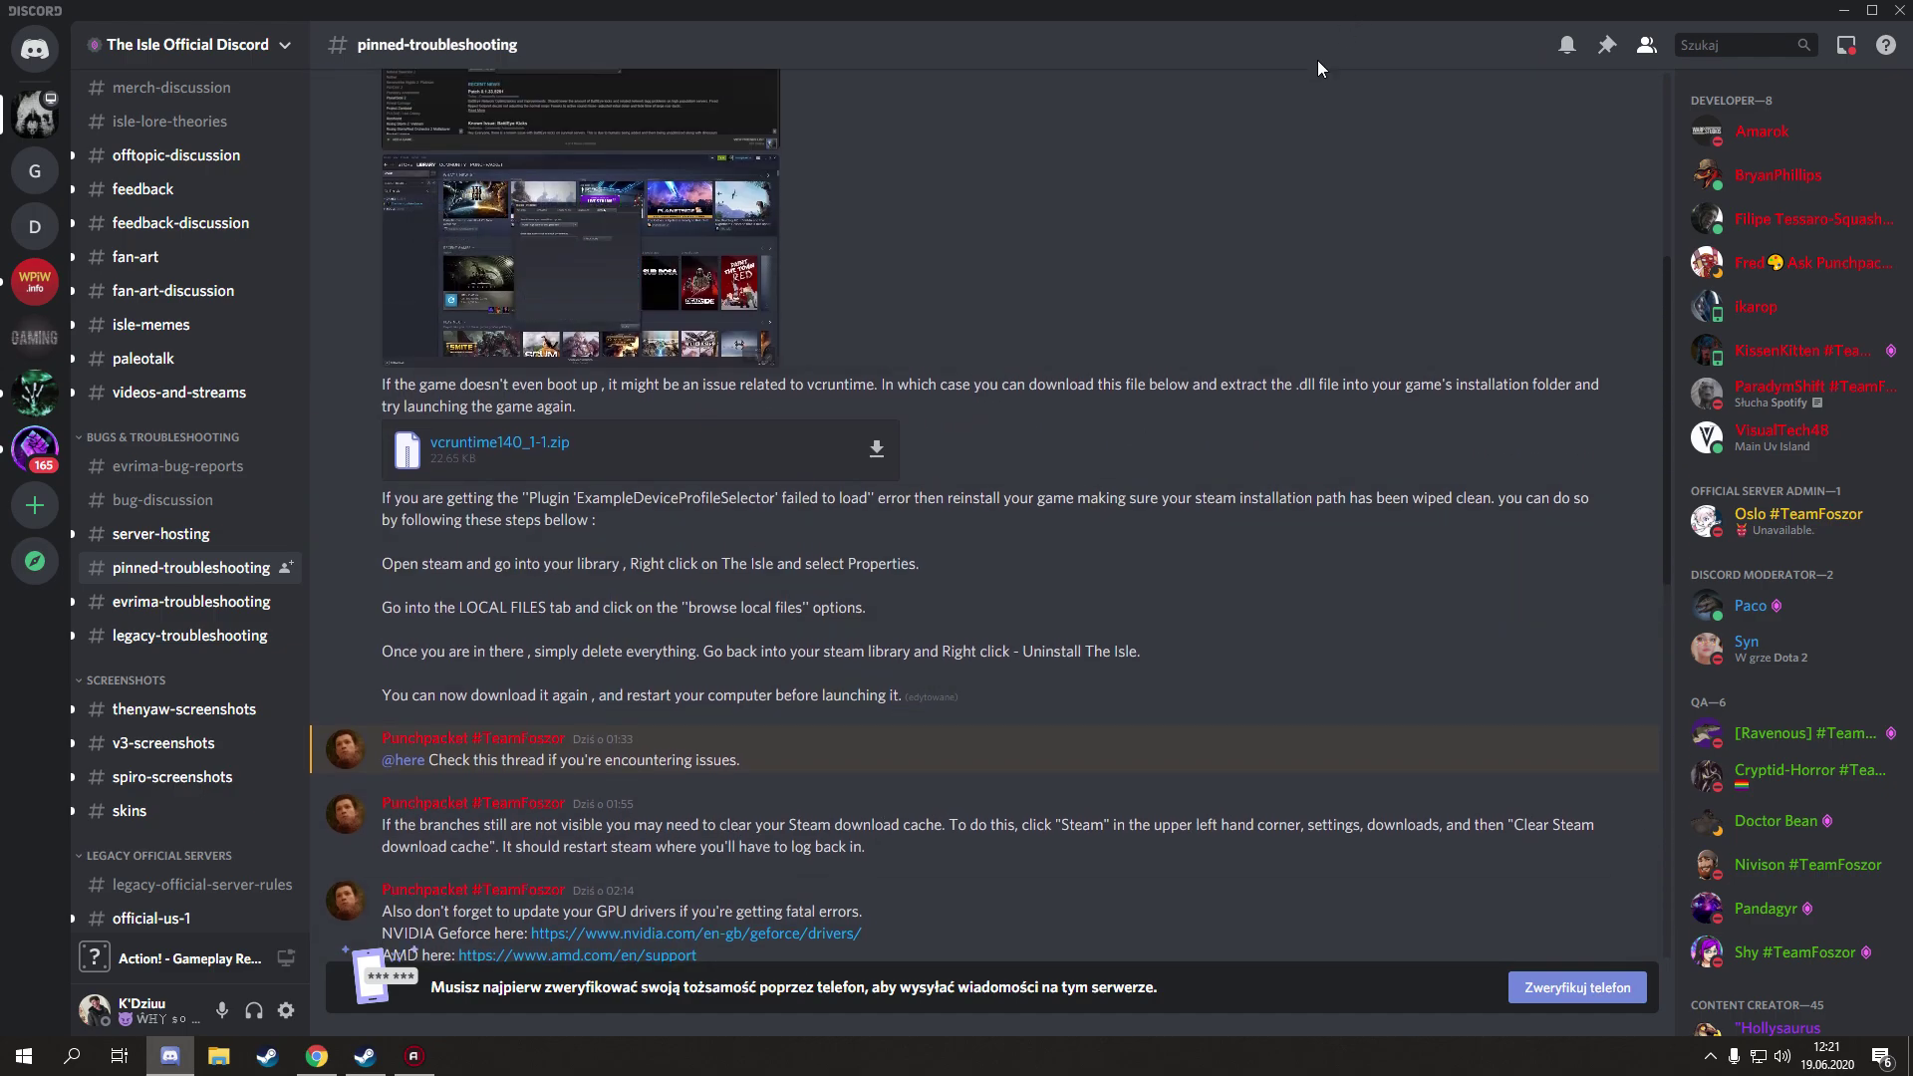
pyautogui.scroll(-5, 910, 597)
pyautogui.scroll(-5, 909, 596)
# Restore Discord from full screen and minimize it to show the desktop.
pyautogui.doubleClick(1296, 11)
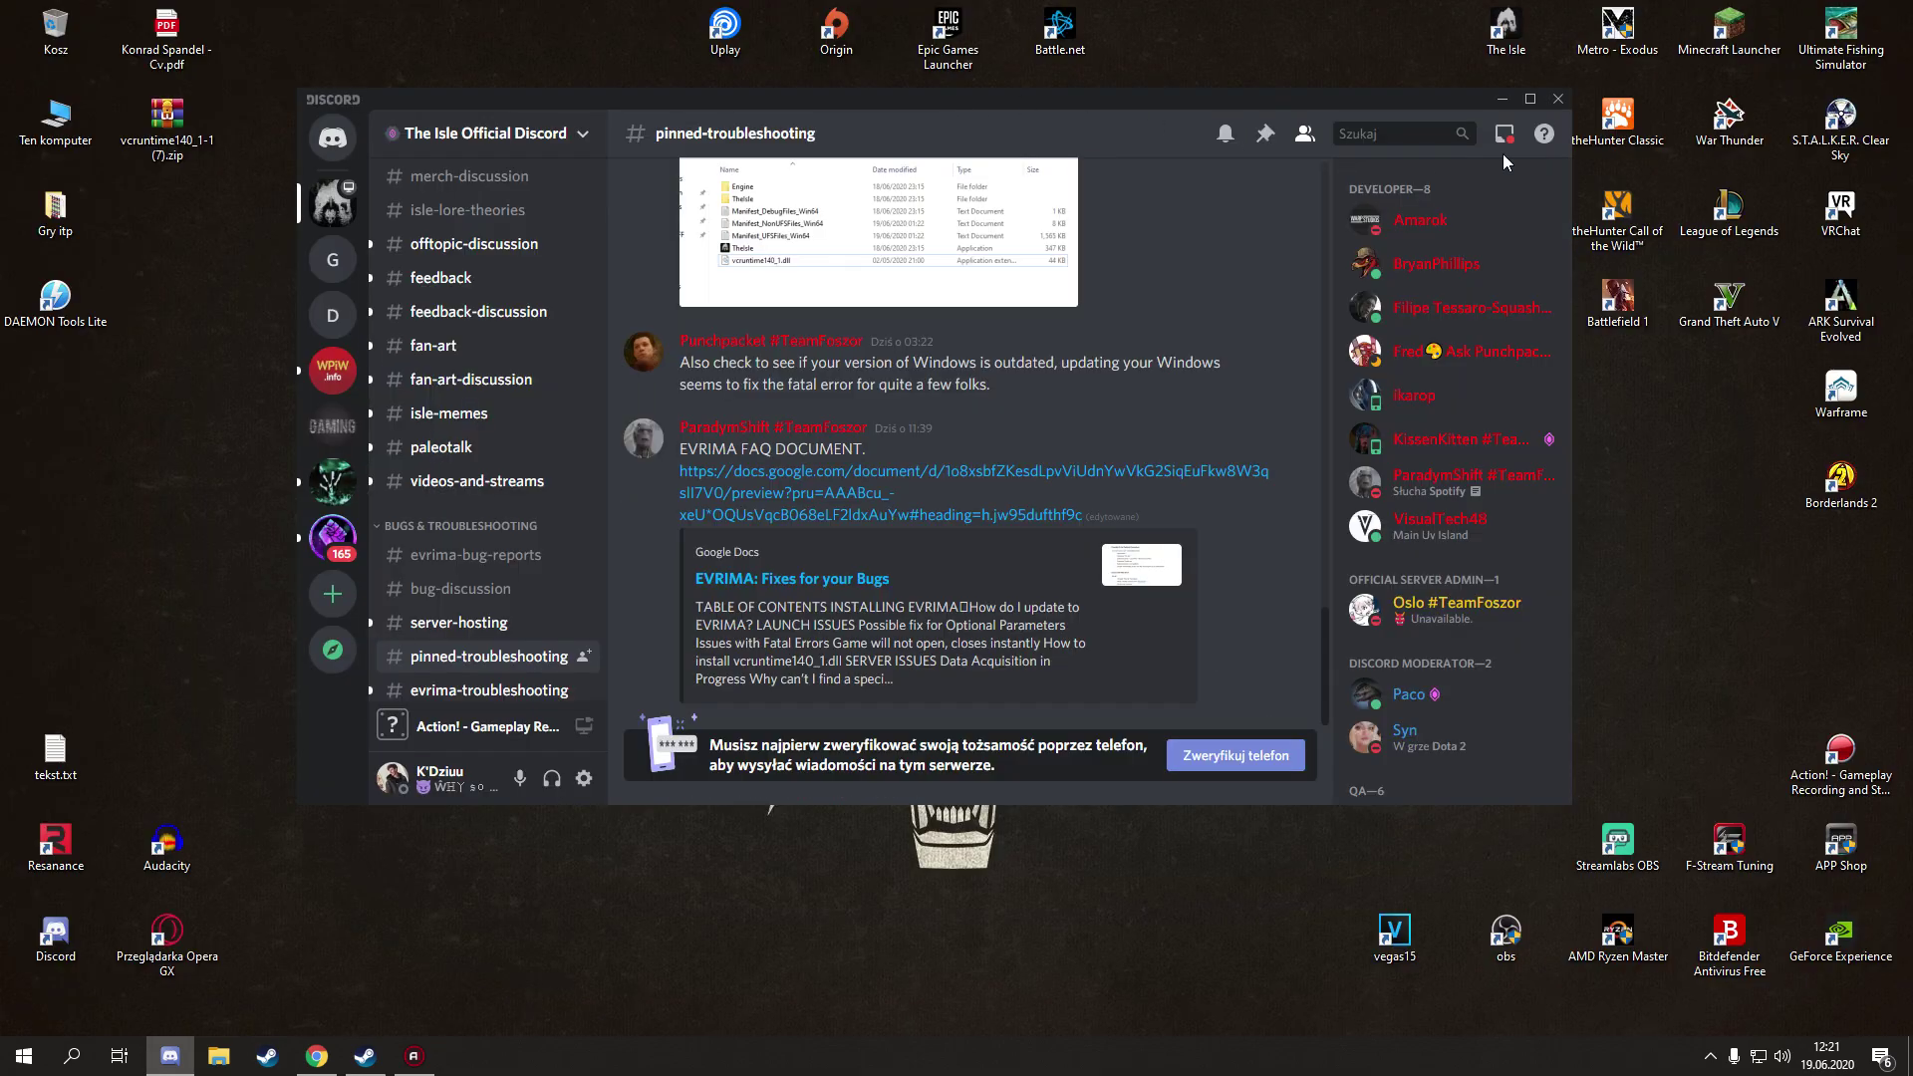
pyautogui.click(1495, 102)
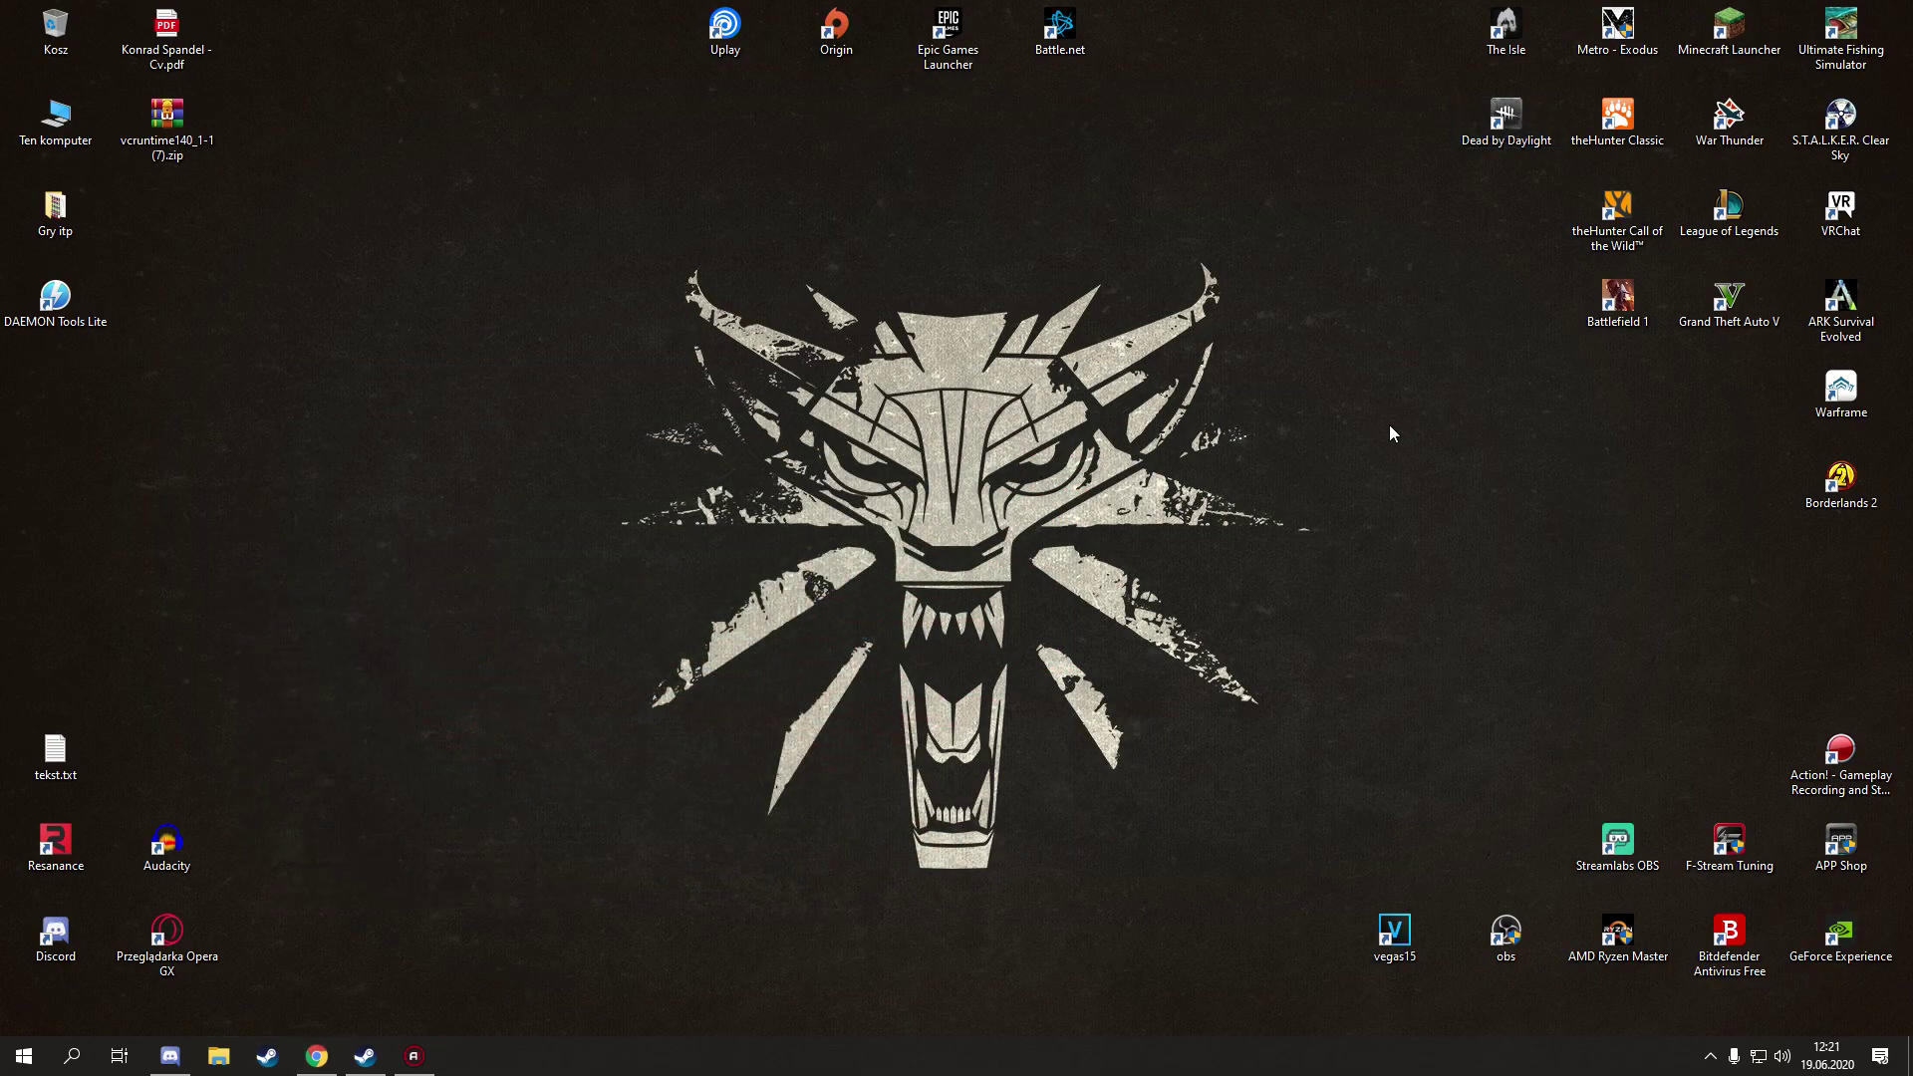